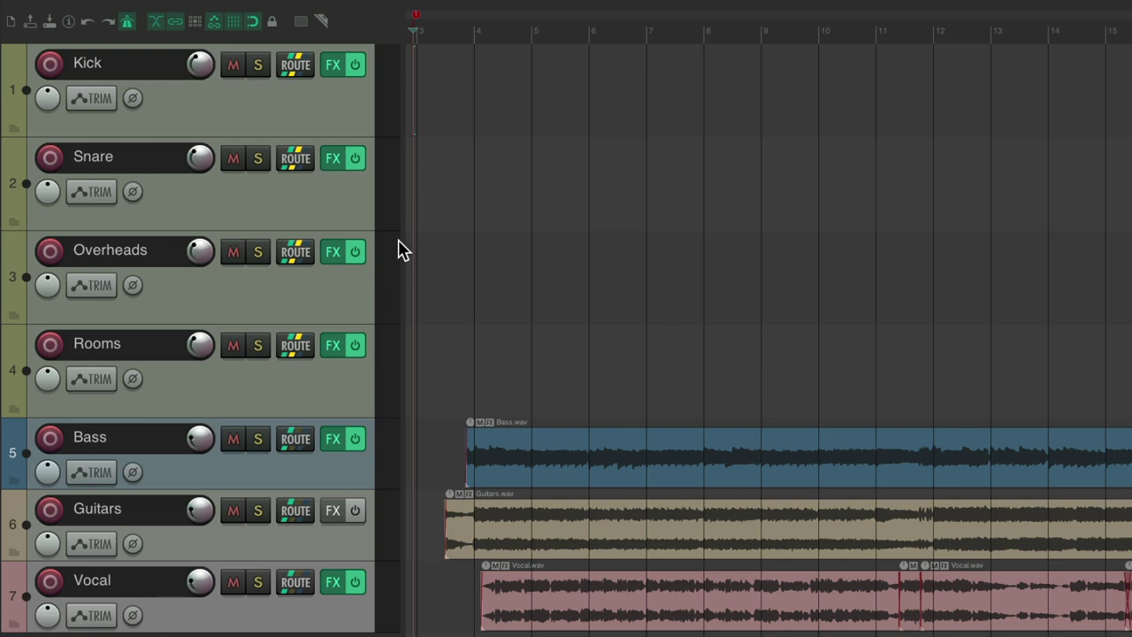
Step: Put Kick, Snare, Overheads and Rooms in Group 1 with Media/Razor Edit and Record Arm lead/follow
left_click(341, 124)
left_click(351, 379, "shift")
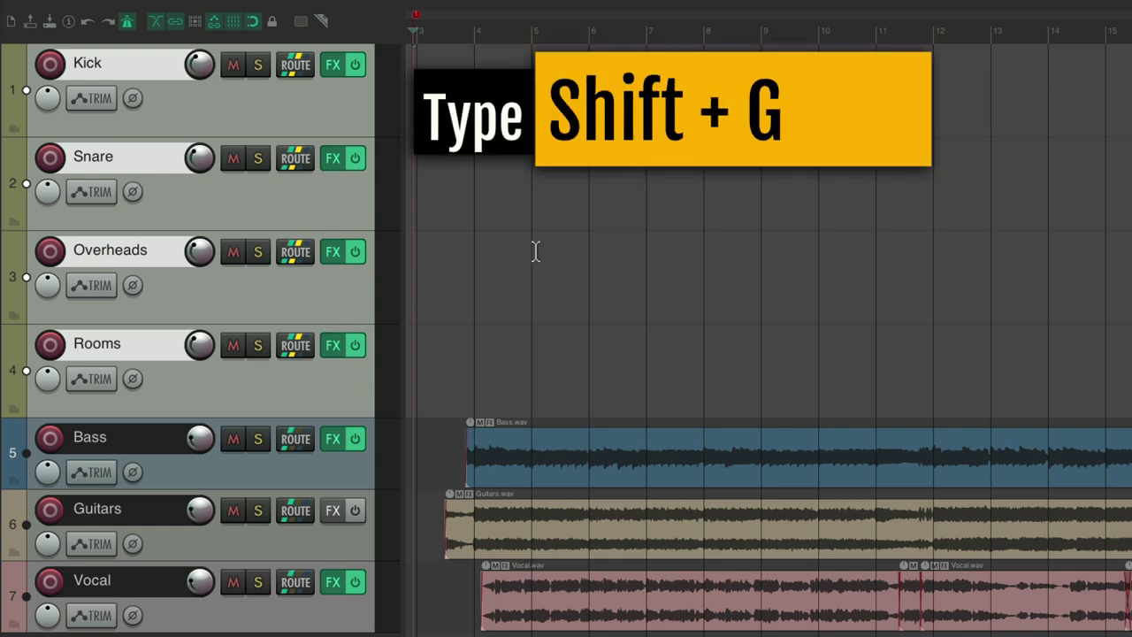
key("shift+g")
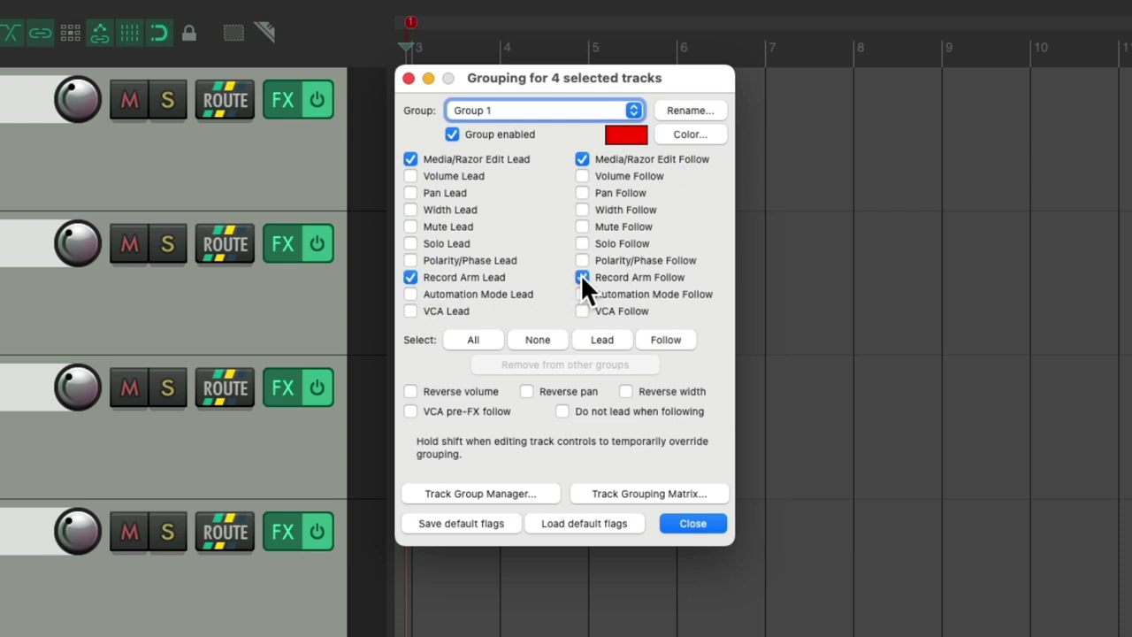
left_click(695, 522)
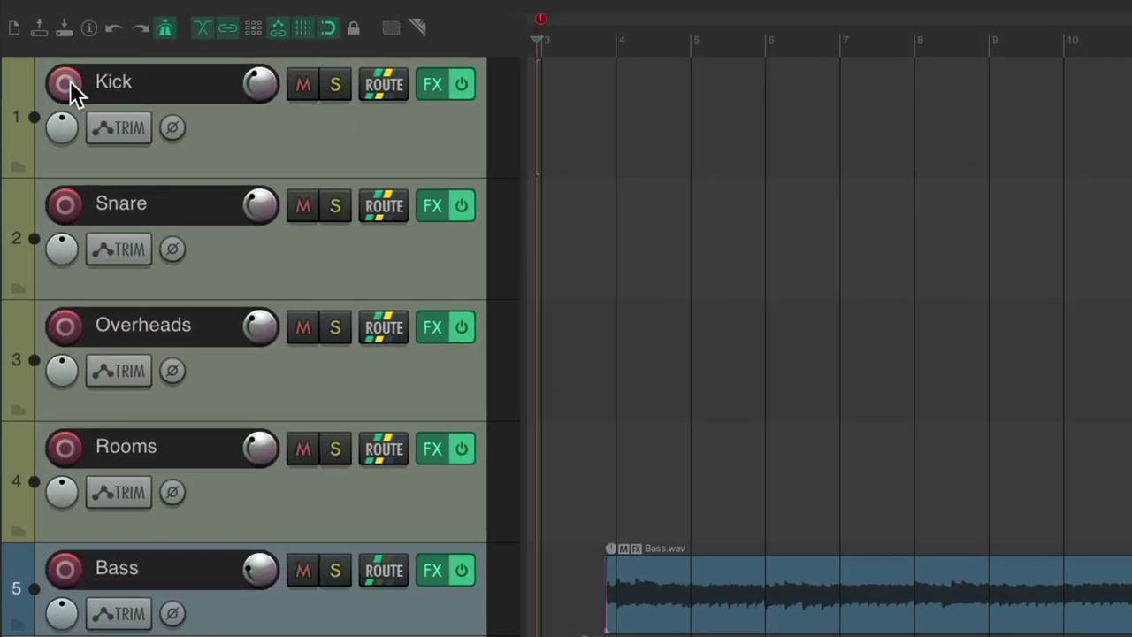
Step: Arm the grouped drum tracks via Kick and start recording the first take with Ctrl+R
left_click(70, 83)
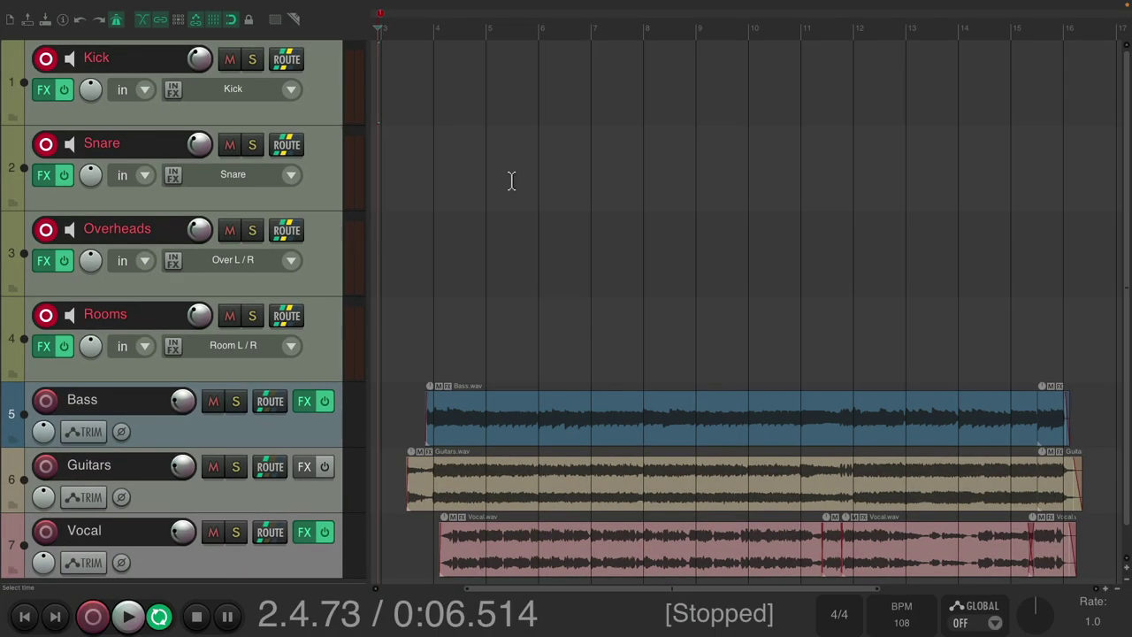
key("ctrl+r")
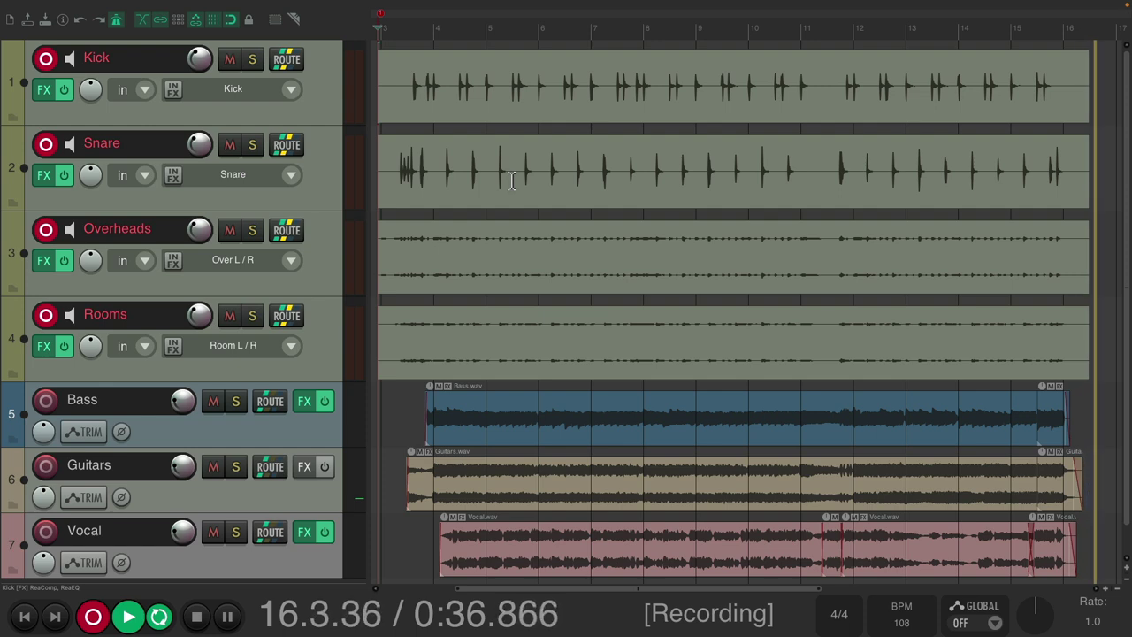
Step: Stop the first take and set overlapping new recordings to Add lanes
key("space")
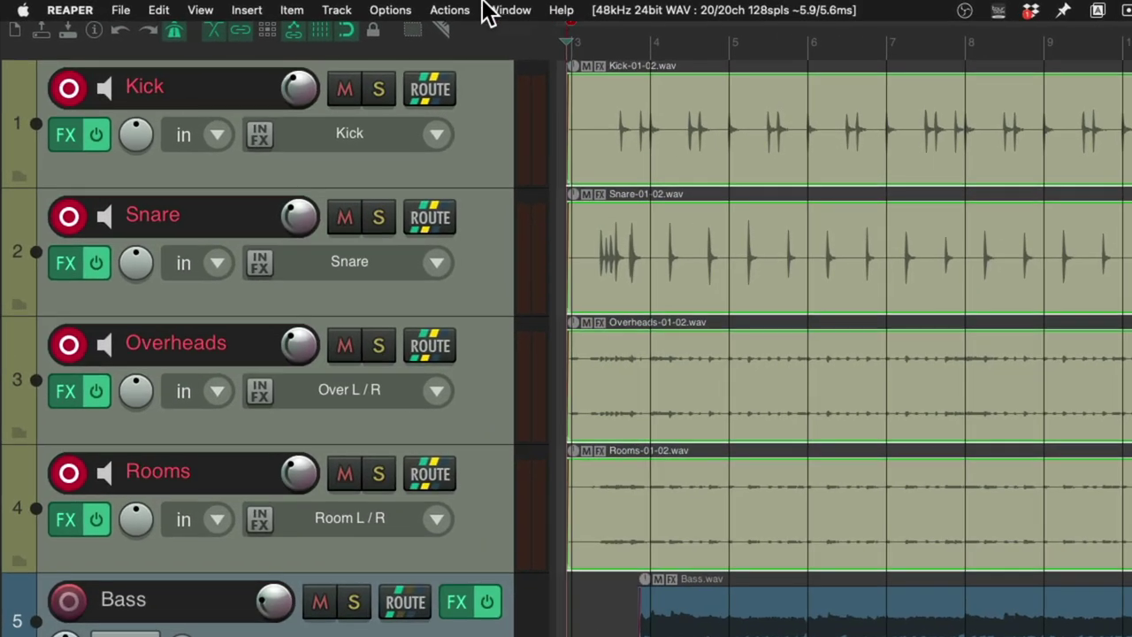
left_click(290, 6)
mouse_move(386, 103)
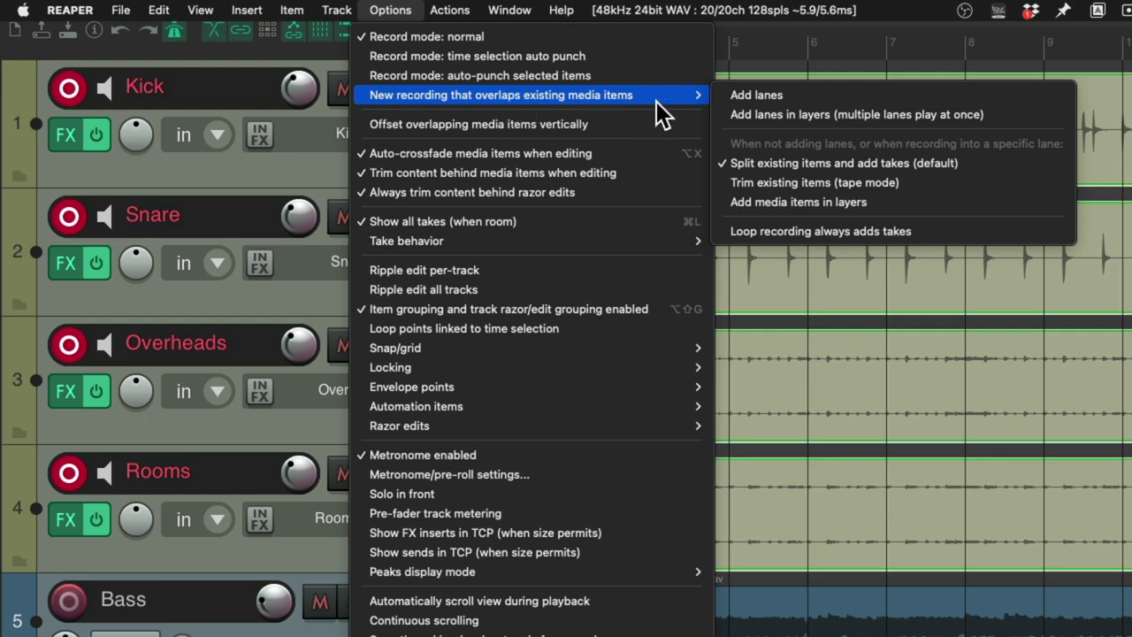
left_click(818, 96)
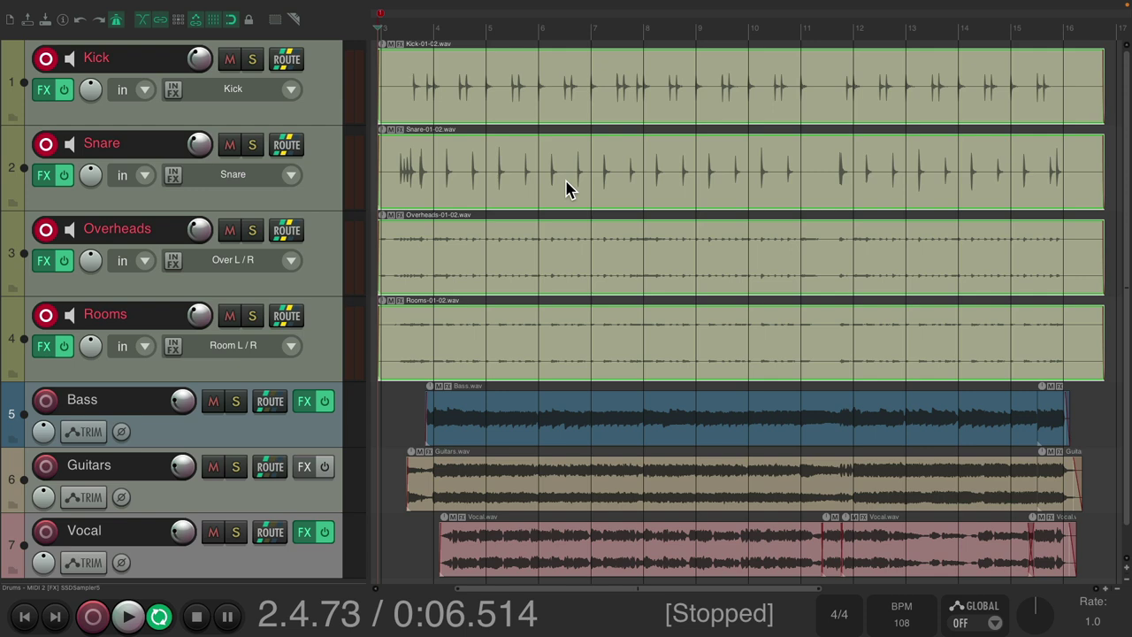
Step: Record a second drum take into a new lane, then compare lanes 1 and 2, ending on lane 2
key("ctrl+r")
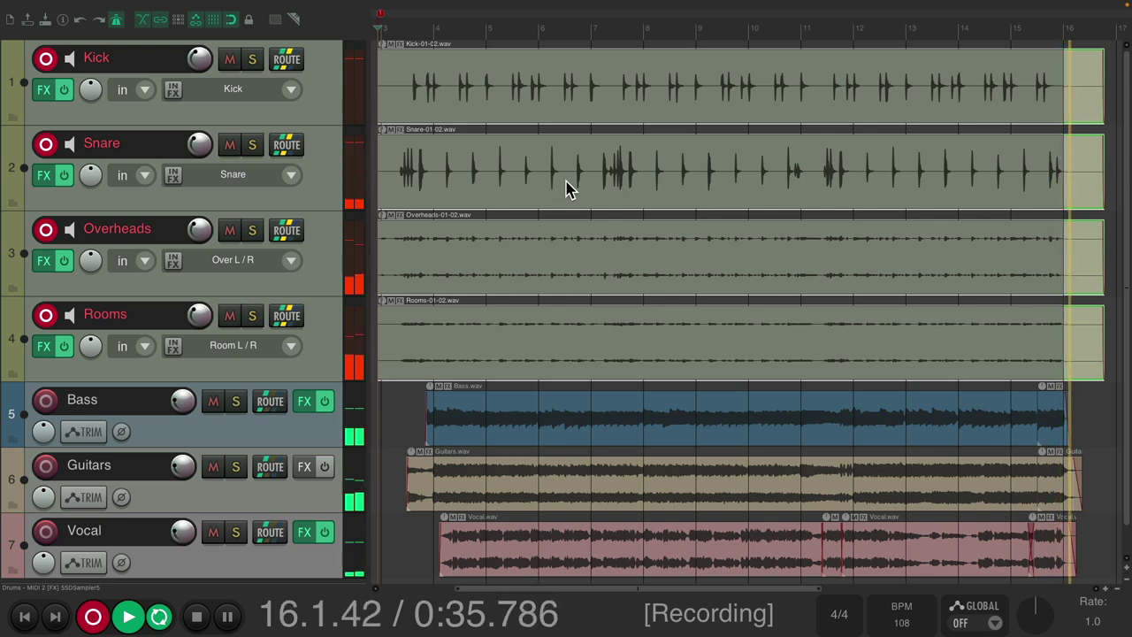
key("space")
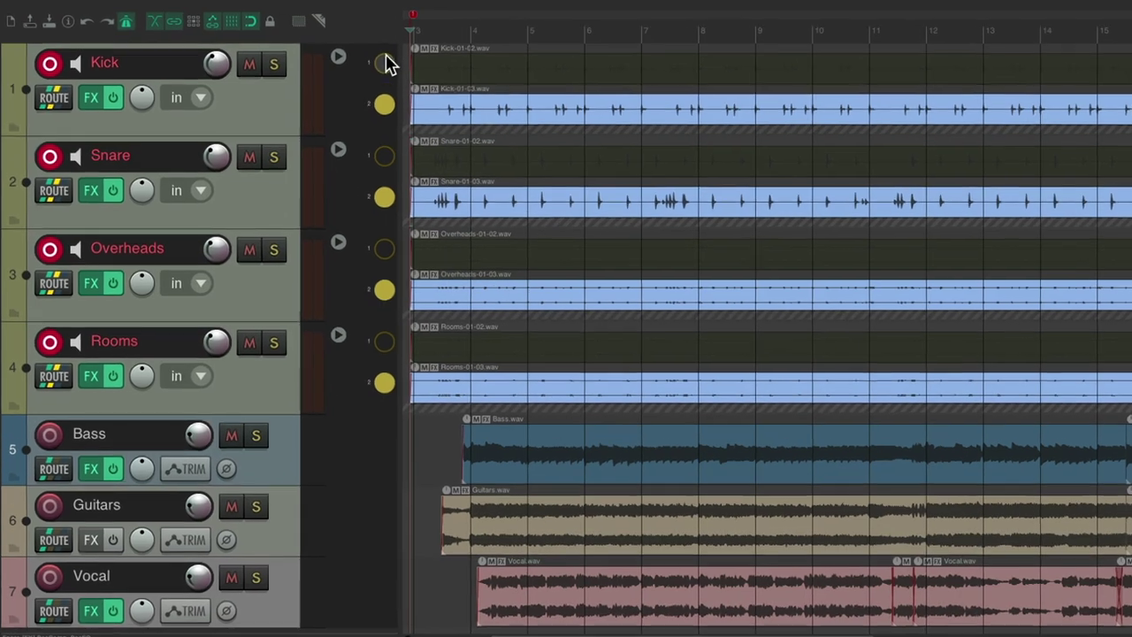
left_click(354, 59)
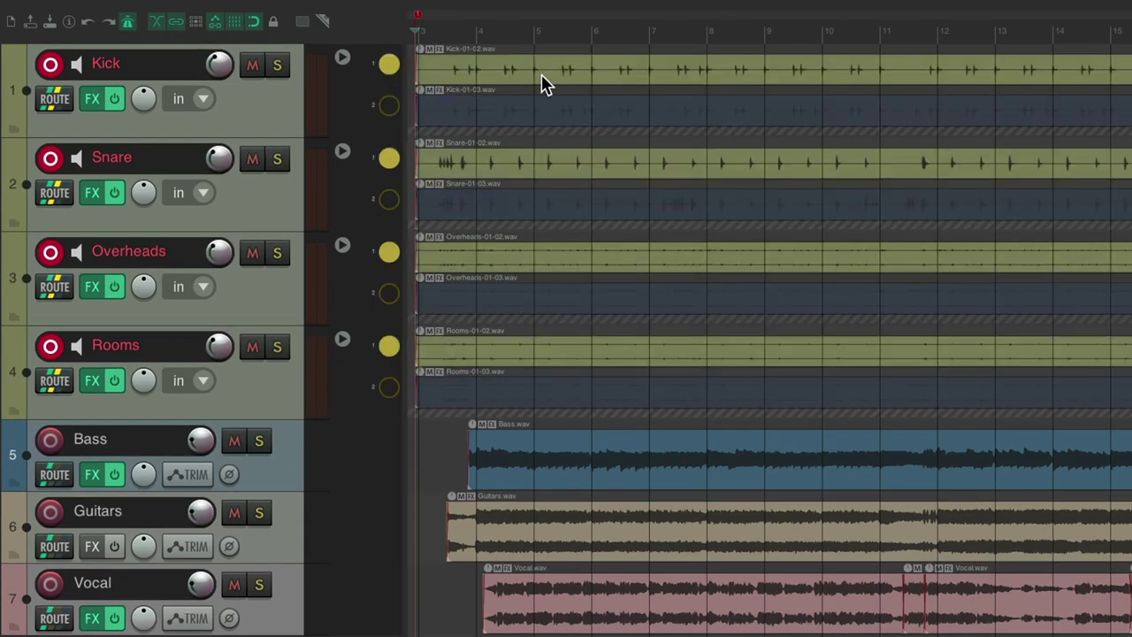
left_click(390, 105)
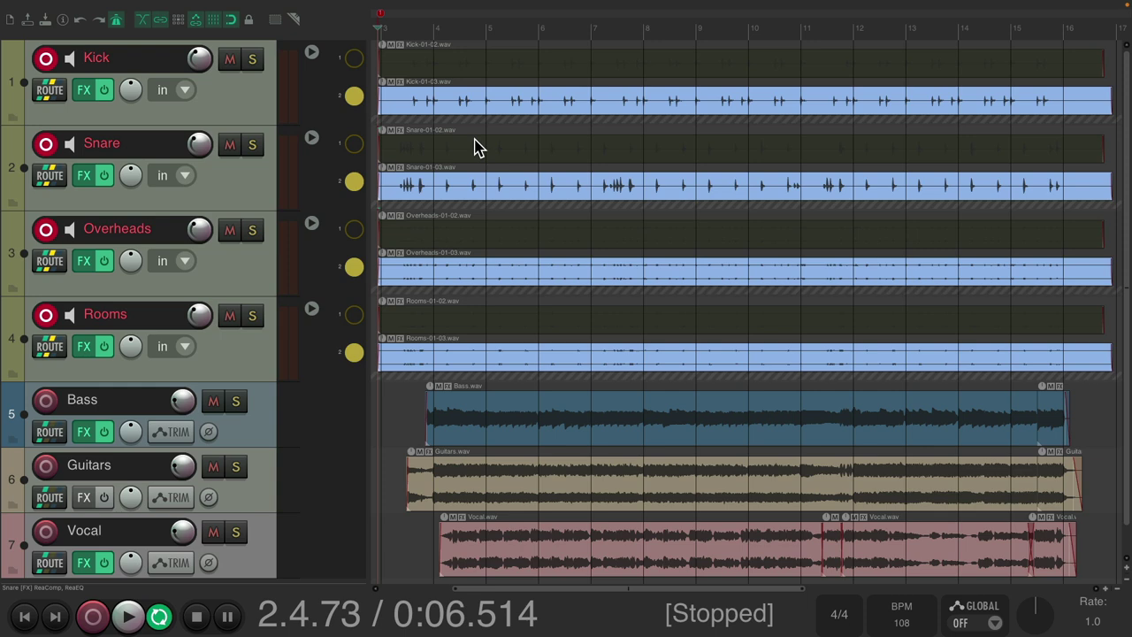
Step: Record and stop a third drum pass into new lane 3
key("ctrl+r")
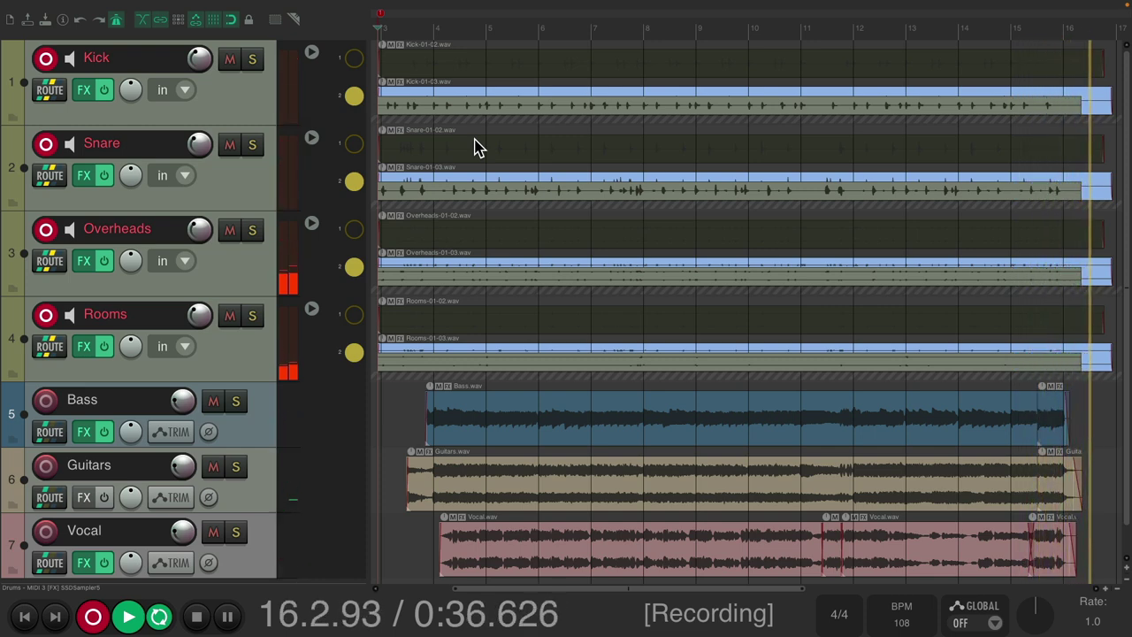
key("space")
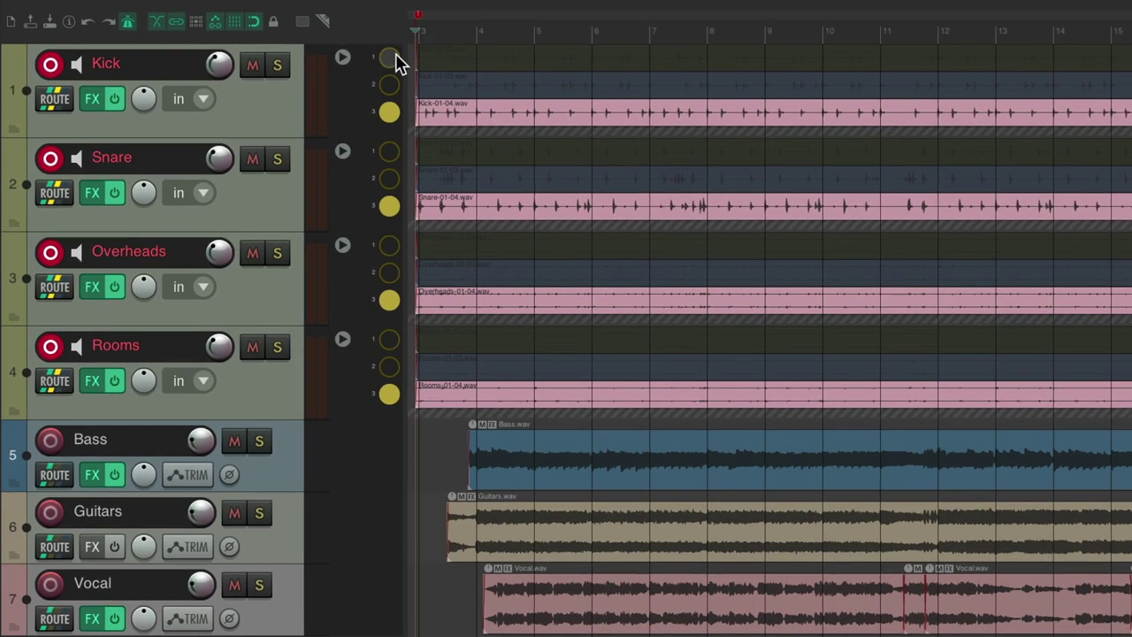
Step: Disarm the drum tracks and play back lane 1 to audition it
left_click(355, 53)
left_click(50, 63)
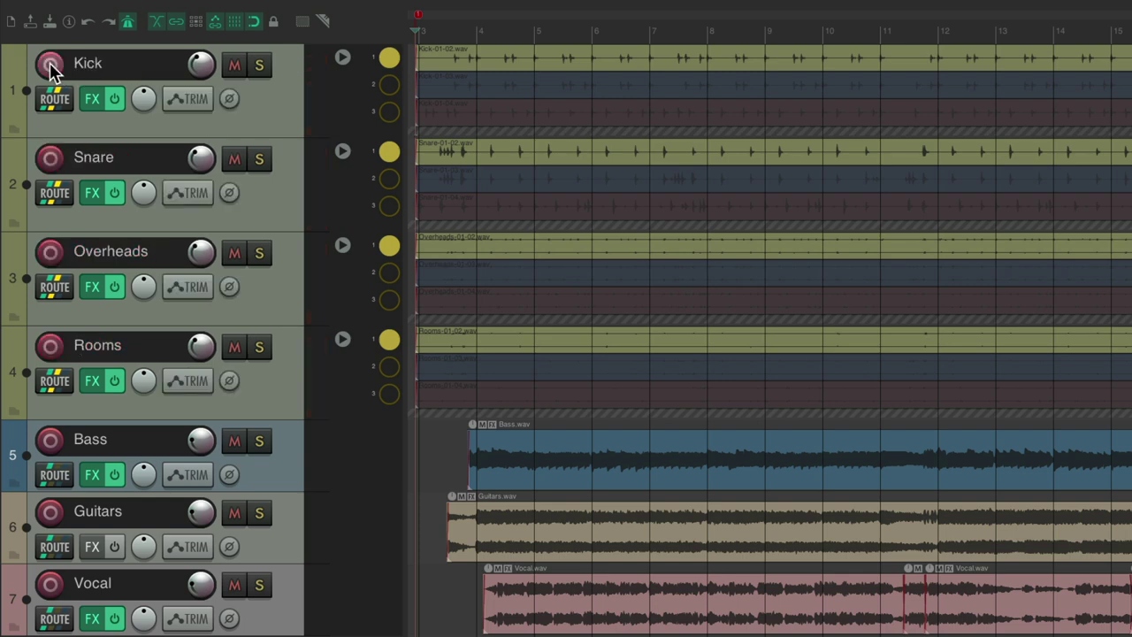
key("space")
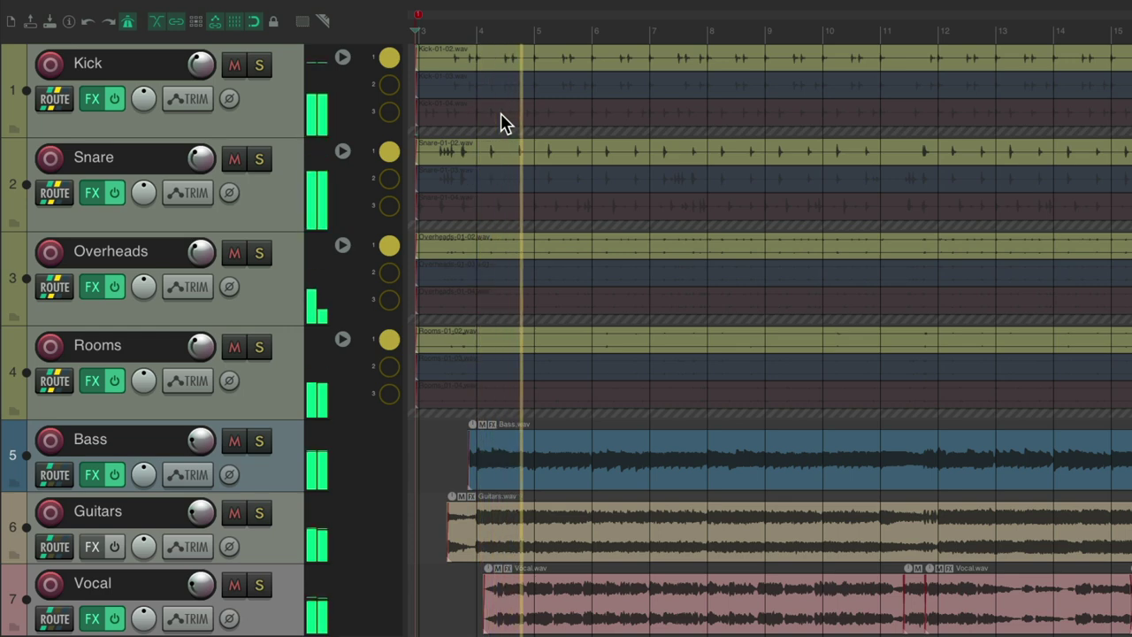
key("space")
Step: Audition lane 2 and then lane 3 with playback
left_click(389, 85)
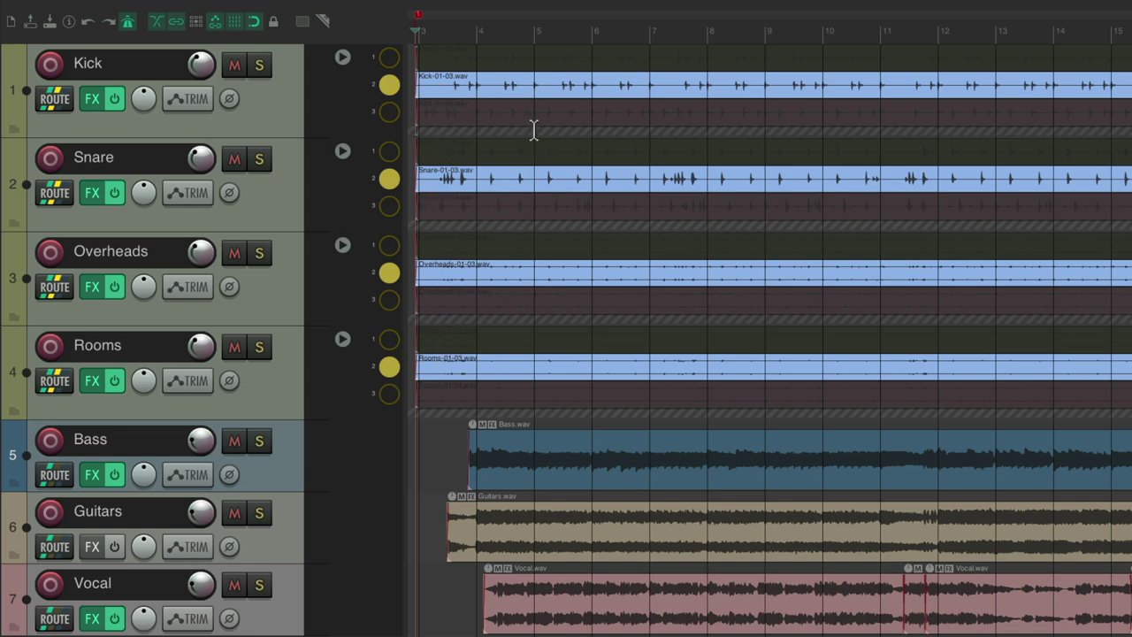
key("space")
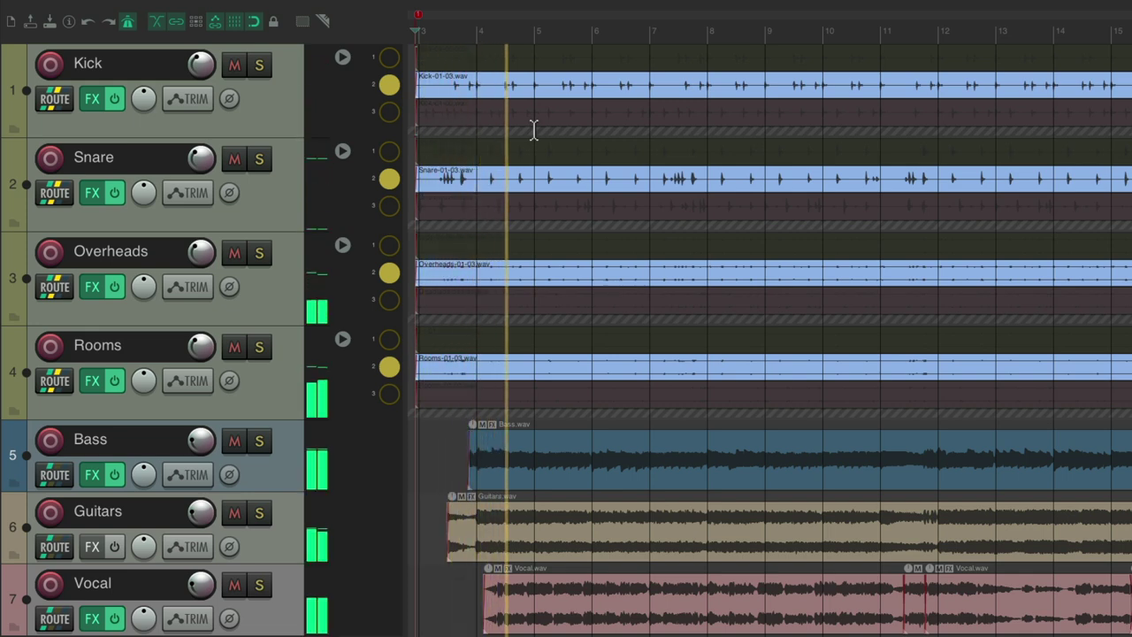
key("space")
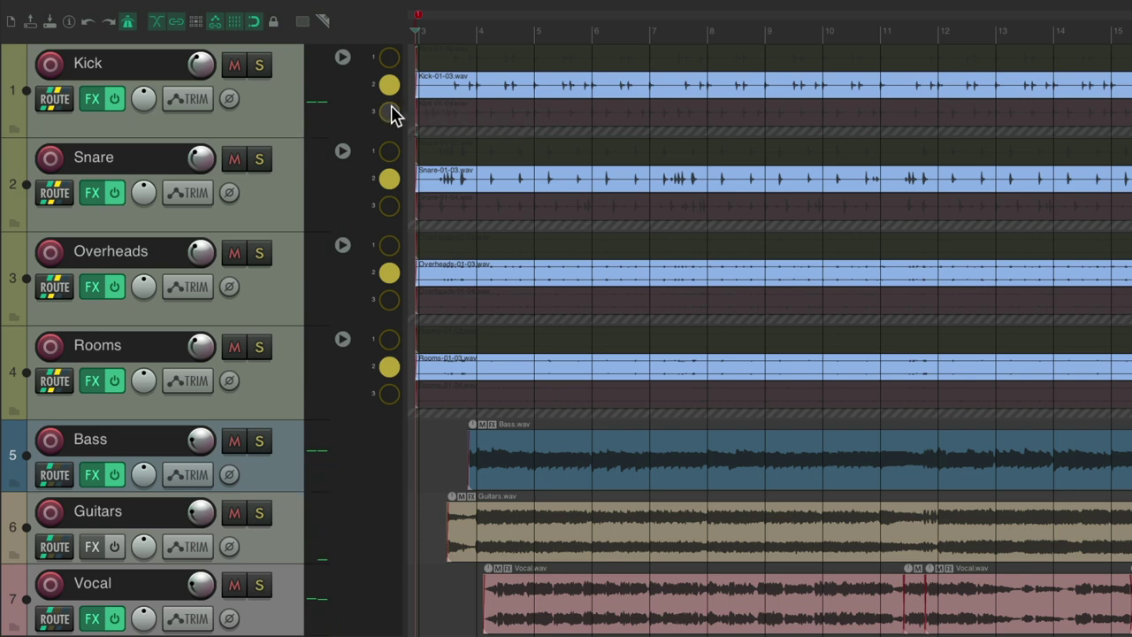
left_click(389, 112)
key("space")
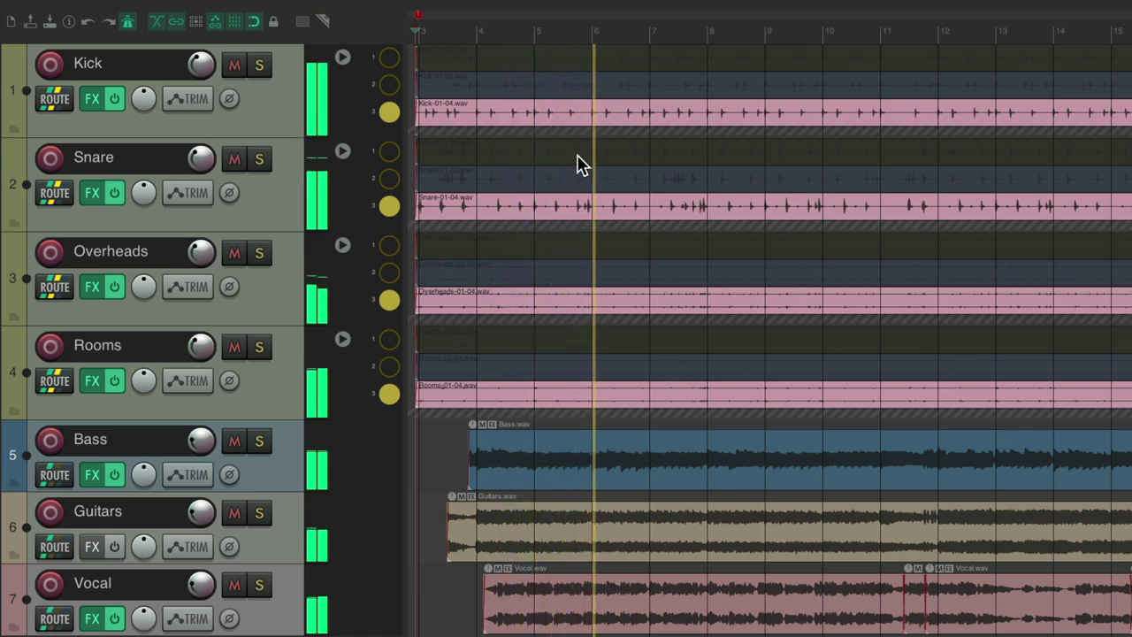
key("space")
Step: Select all four drum tracks, make them taller, and step through lanes 1 to 3
left_click(262, 119)
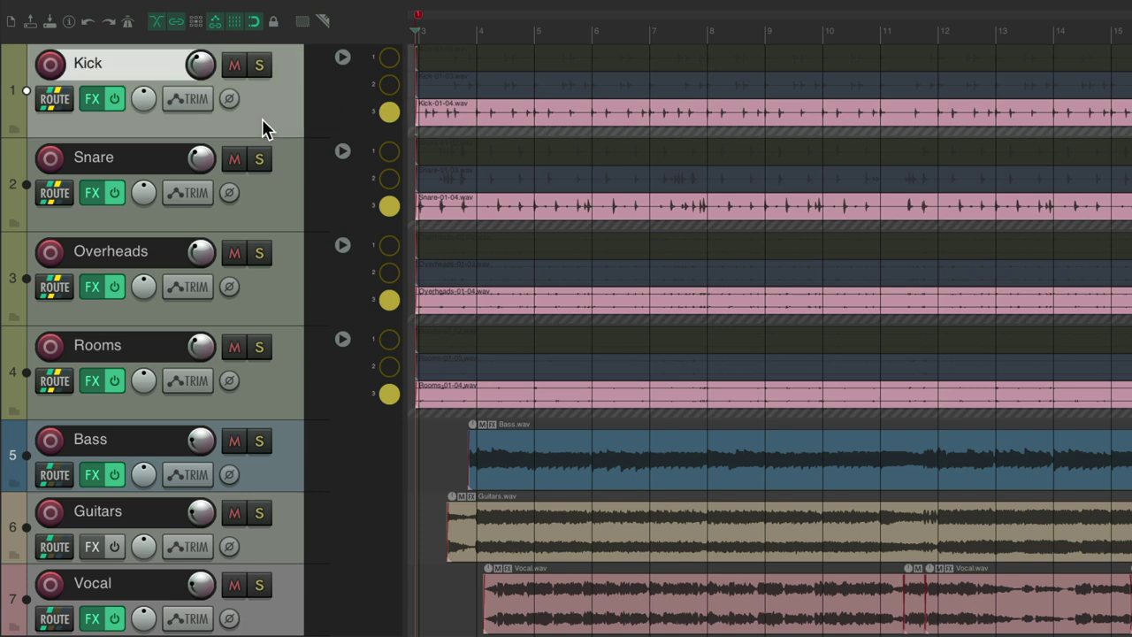
left_click(304, 352, "shift")
scroll(505, 106, "up", 3)
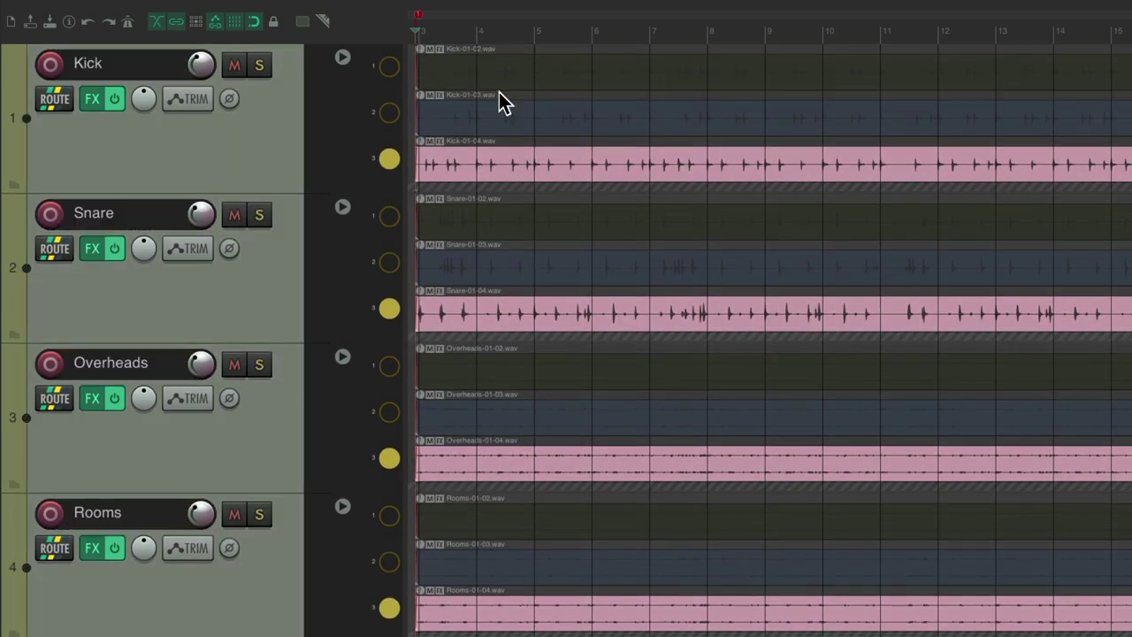
left_click(390, 69)
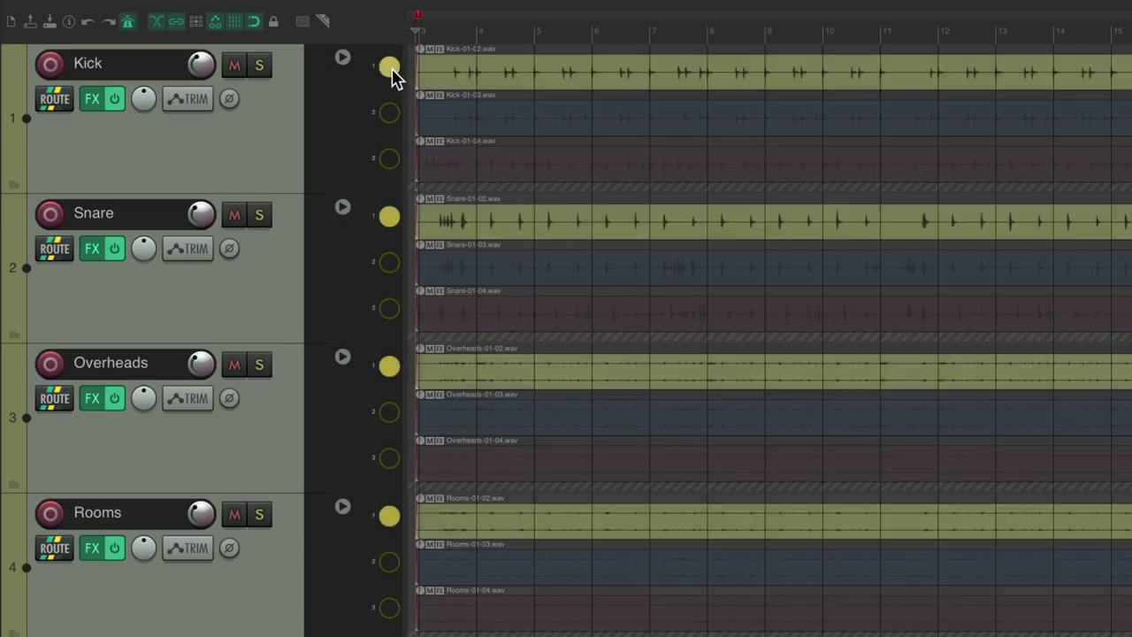
left_click(390, 113)
left_click(390, 162)
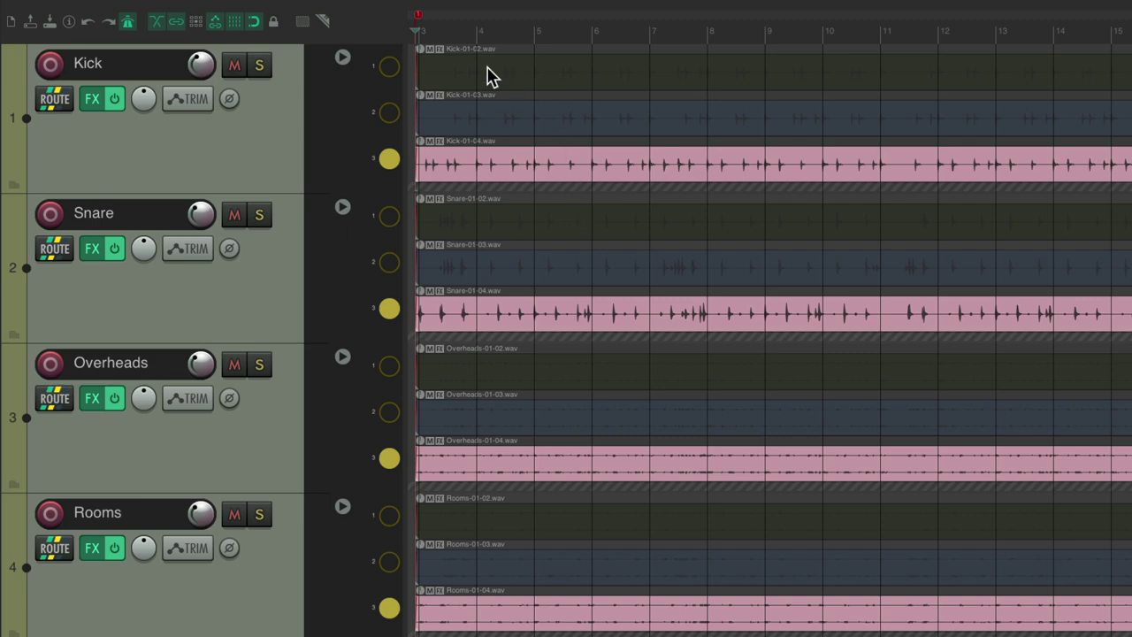
Step: Start comping into a new empty lane and draw a comp area from the Kick-01-02 lane
right_click(390, 70)
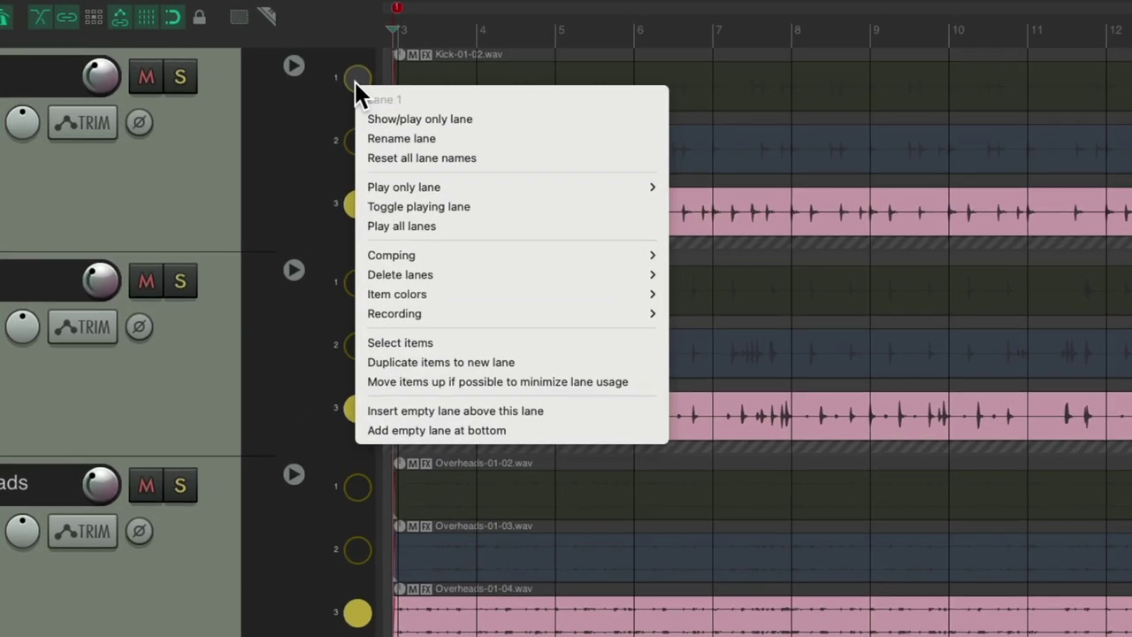
mouse_move(391, 194)
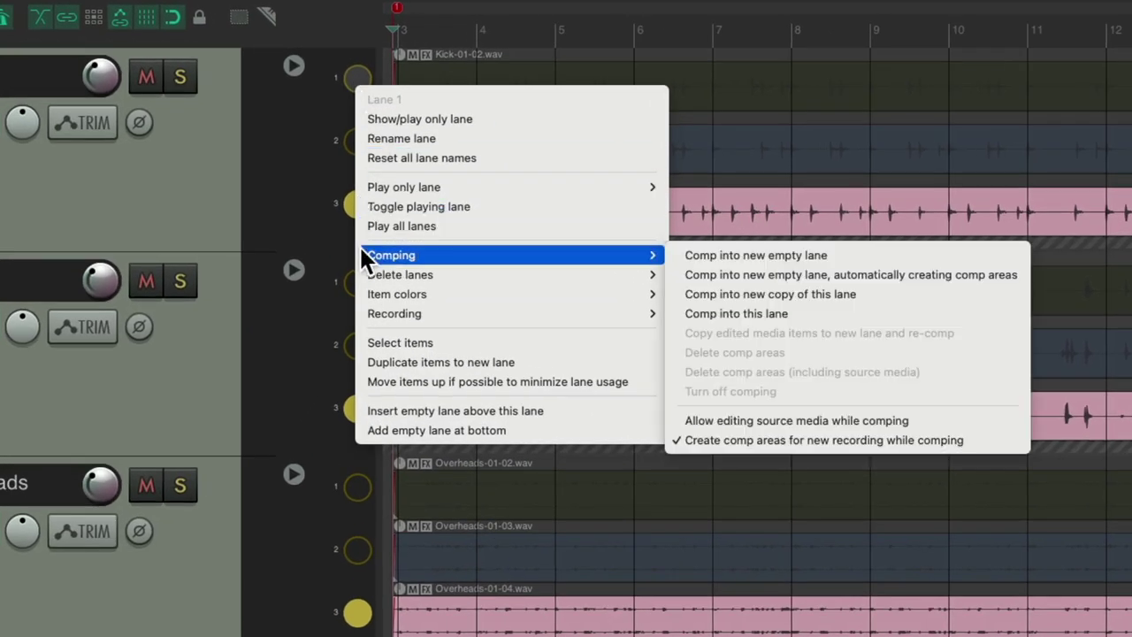
left_click(675, 254)
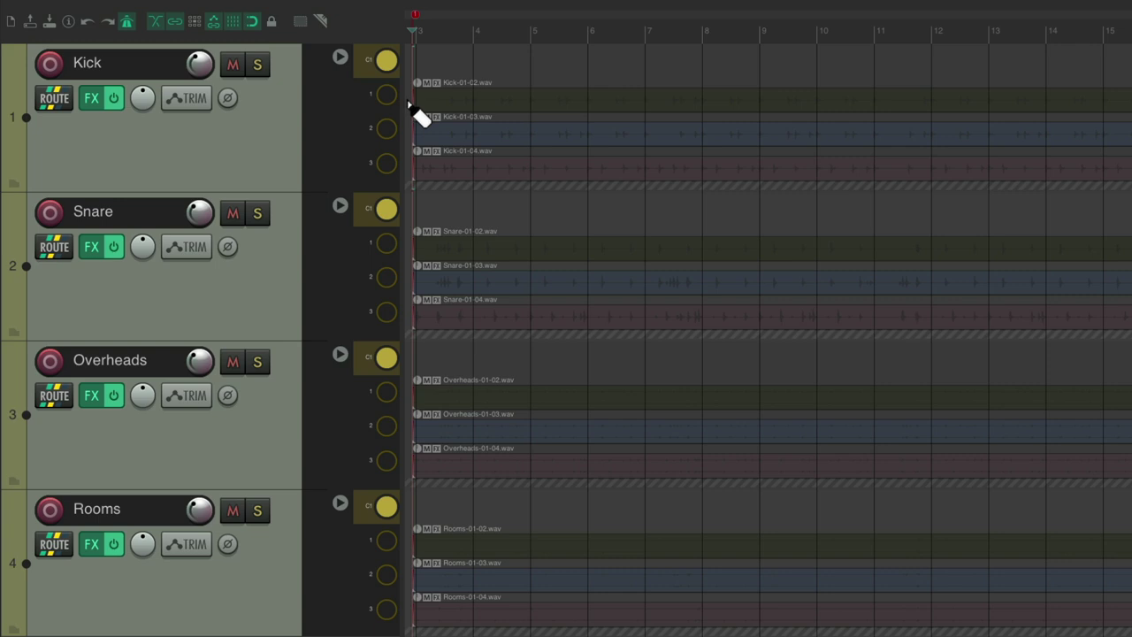
left_click_drag(415, 113, 1119, 114)
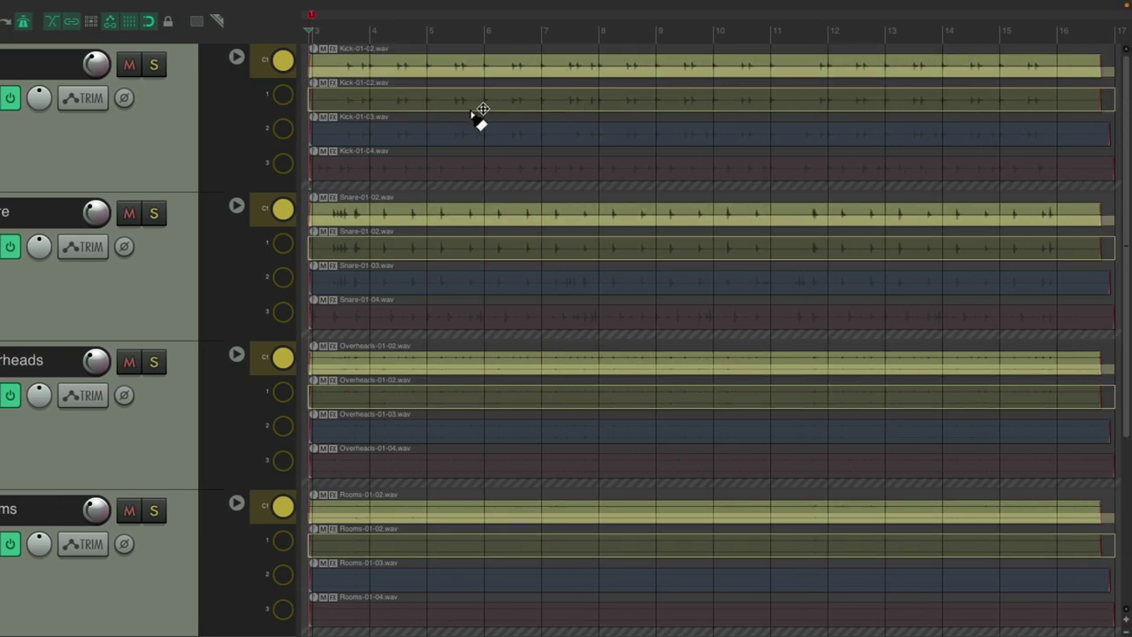
Step: Audition the -03, -04 and -02 sources in the comp area, finishing on the -04 takes
key("space")
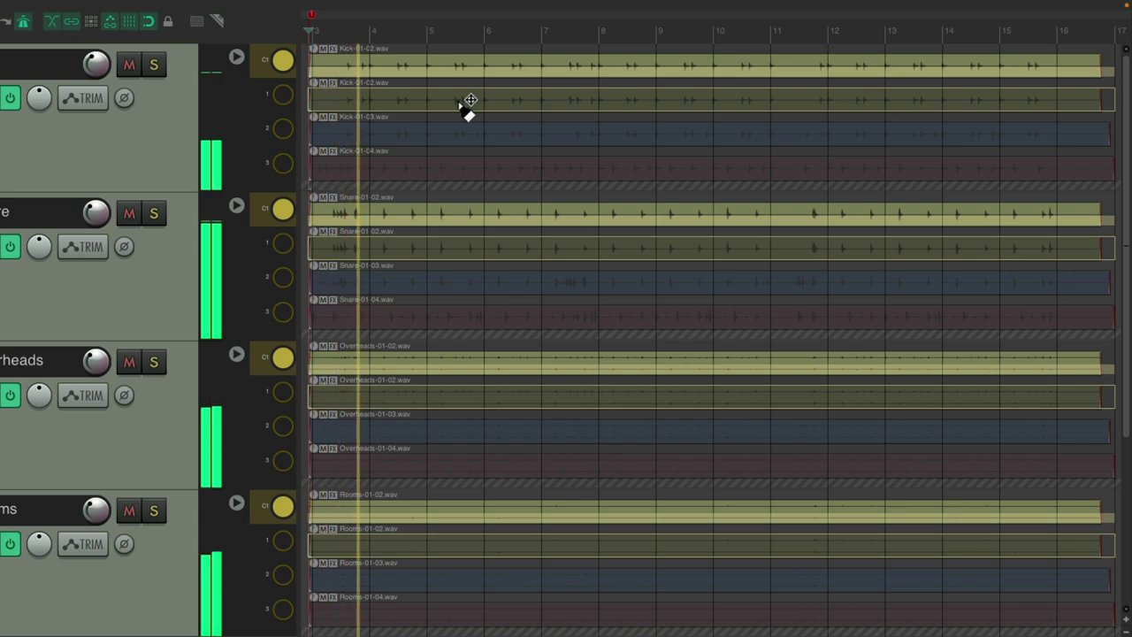
left_click(402, 134)
key("space")
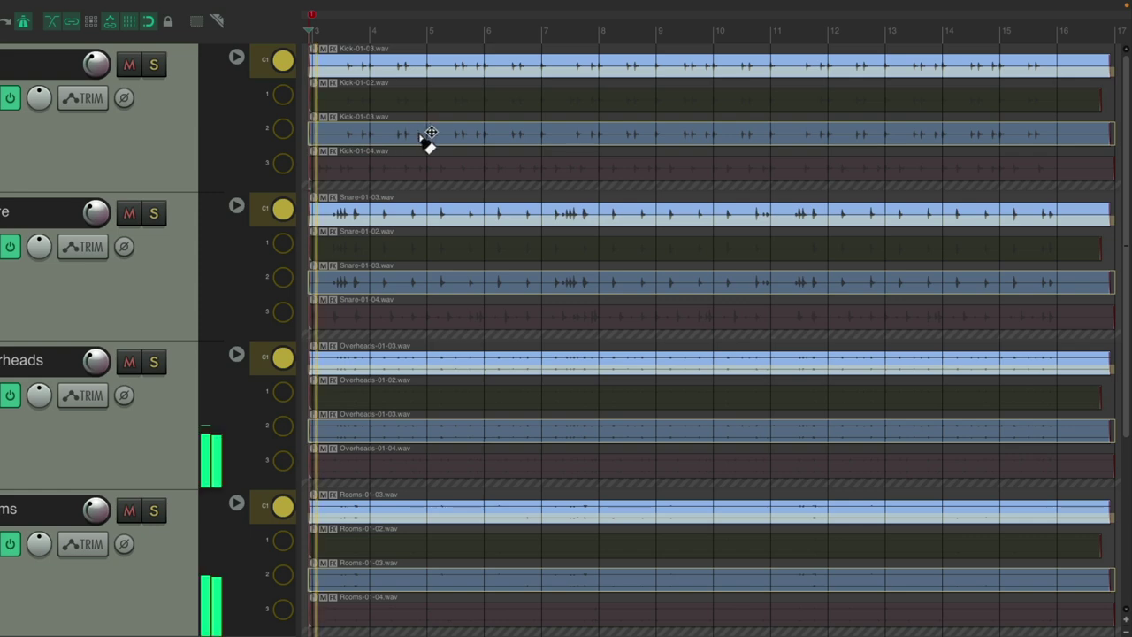
key("space")
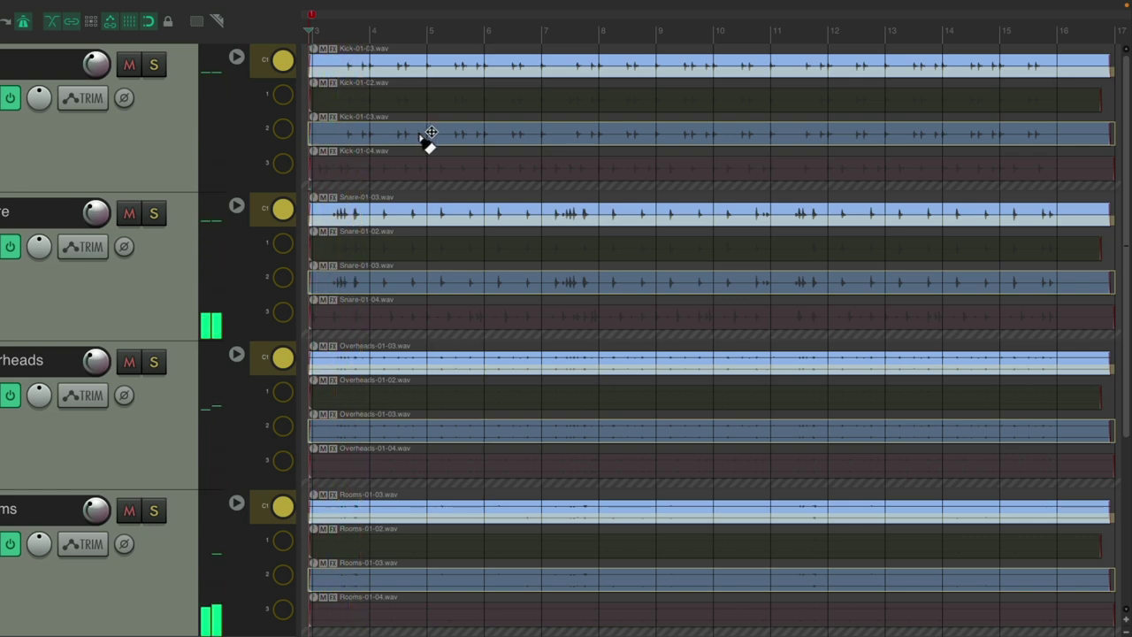
left_click(412, 168)
key("t")
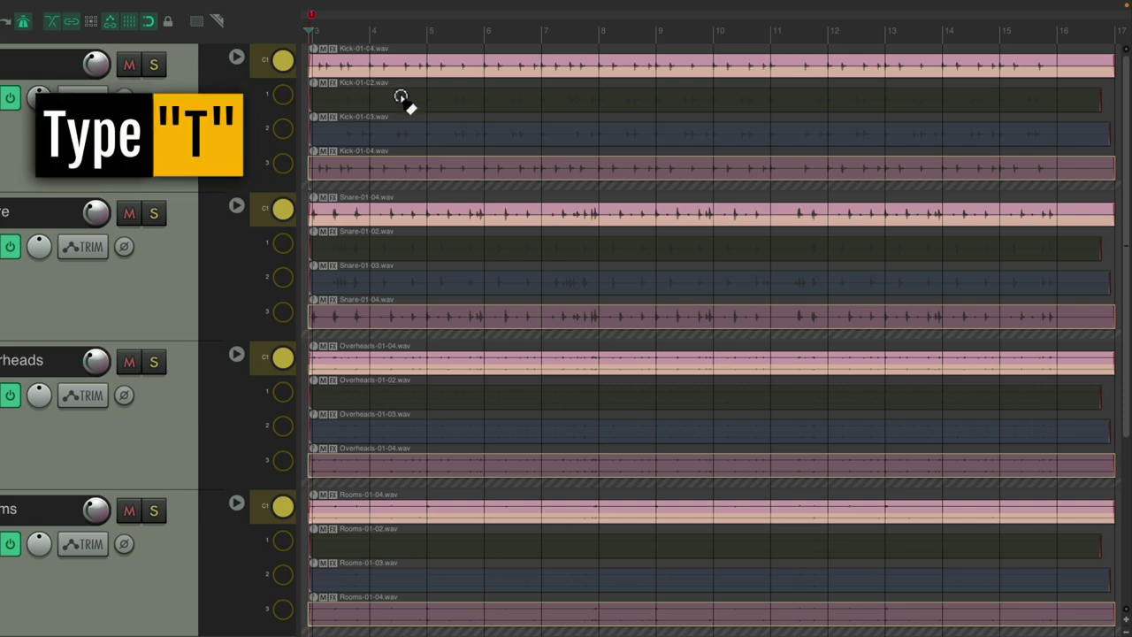
left_click(401, 97)
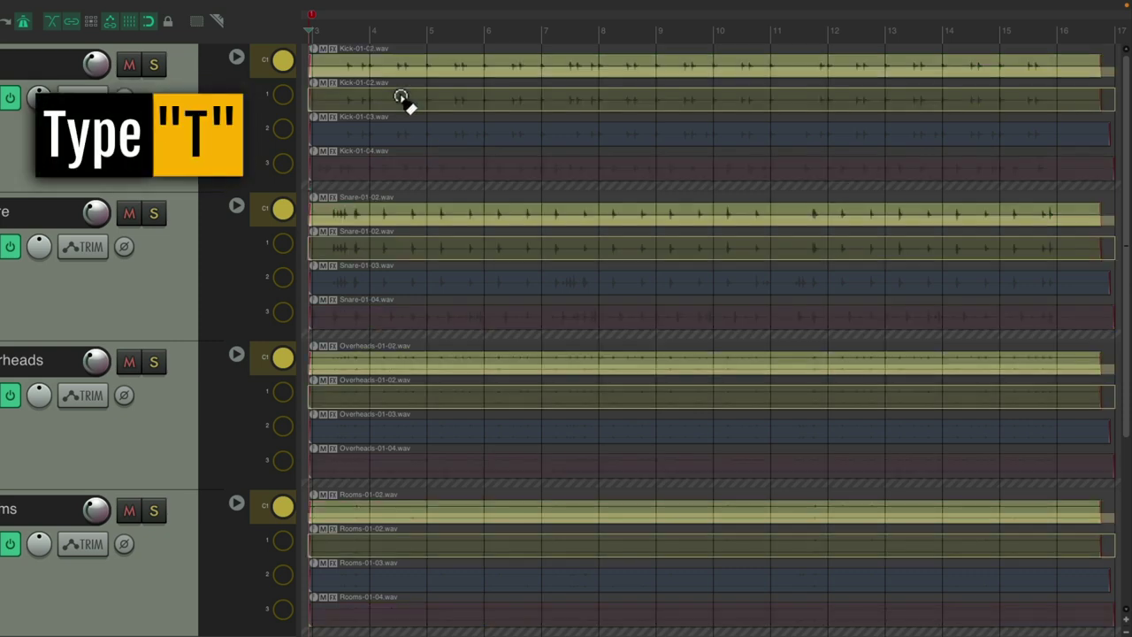
key("Down")
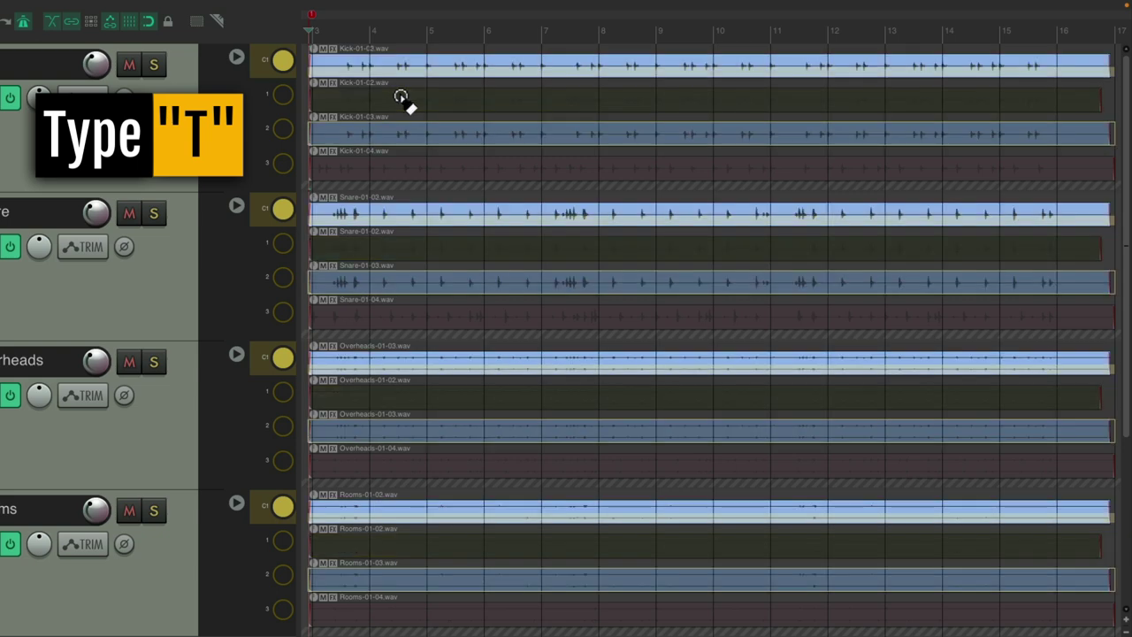
key("Down")
key("Down")
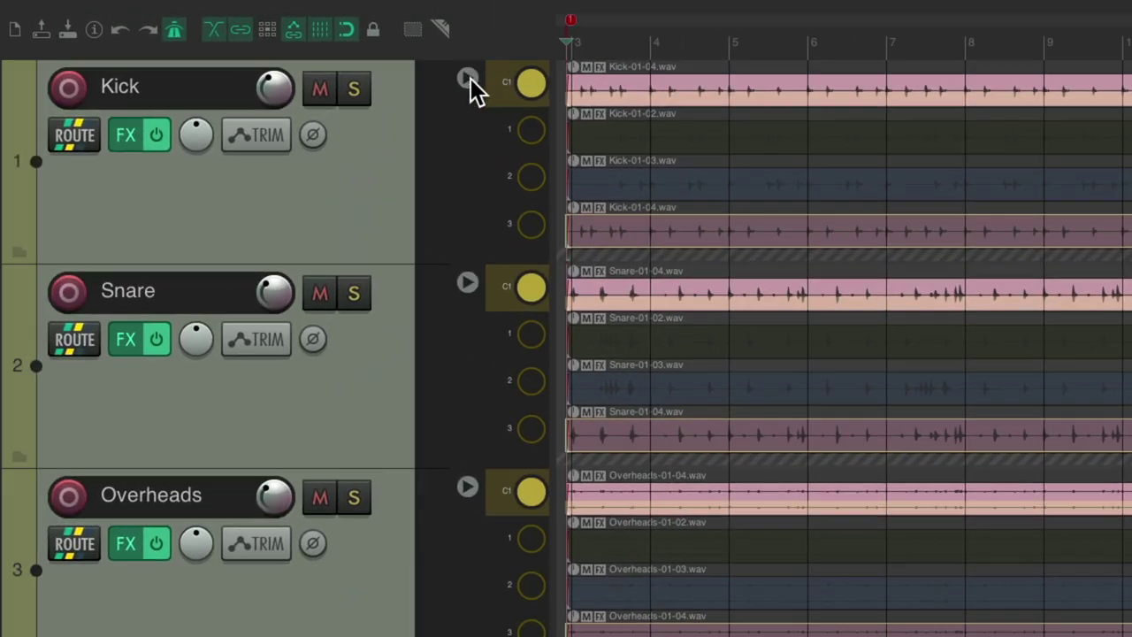
Step: Show only each track's playing lane and play the comp using the -02 takes
left_click(236, 57)
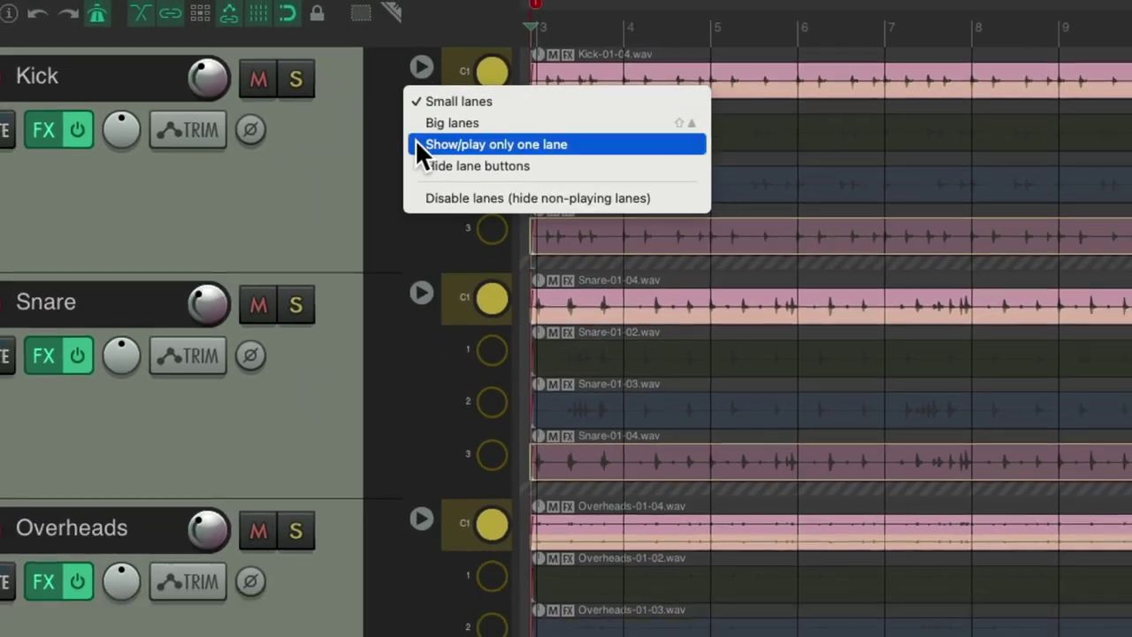
left_click(435, 152)
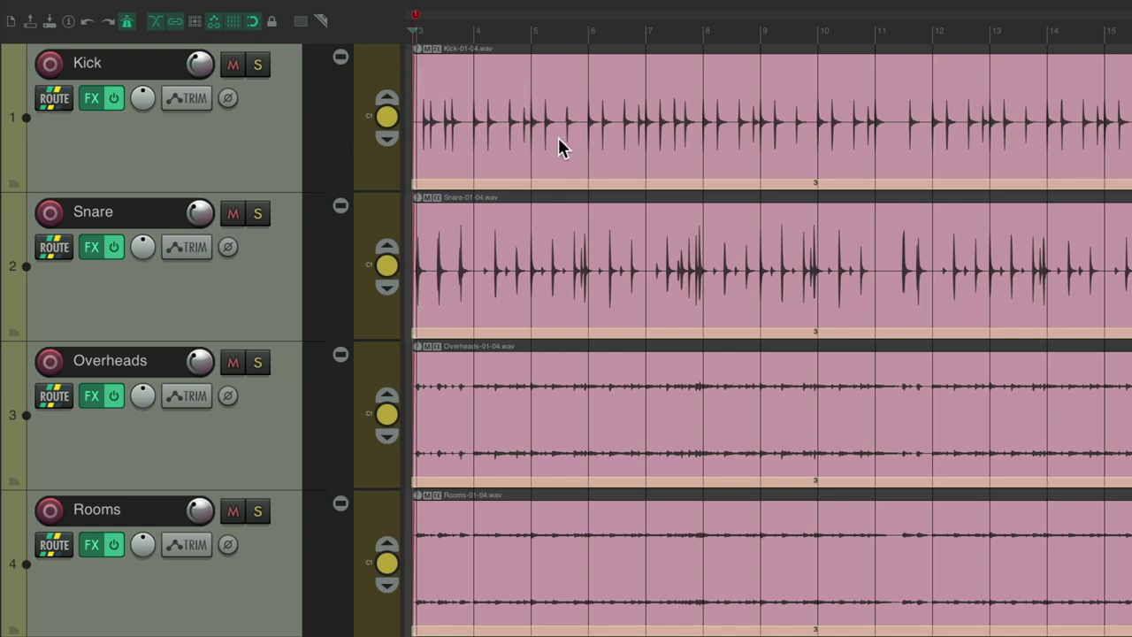
key("t")
key("t")
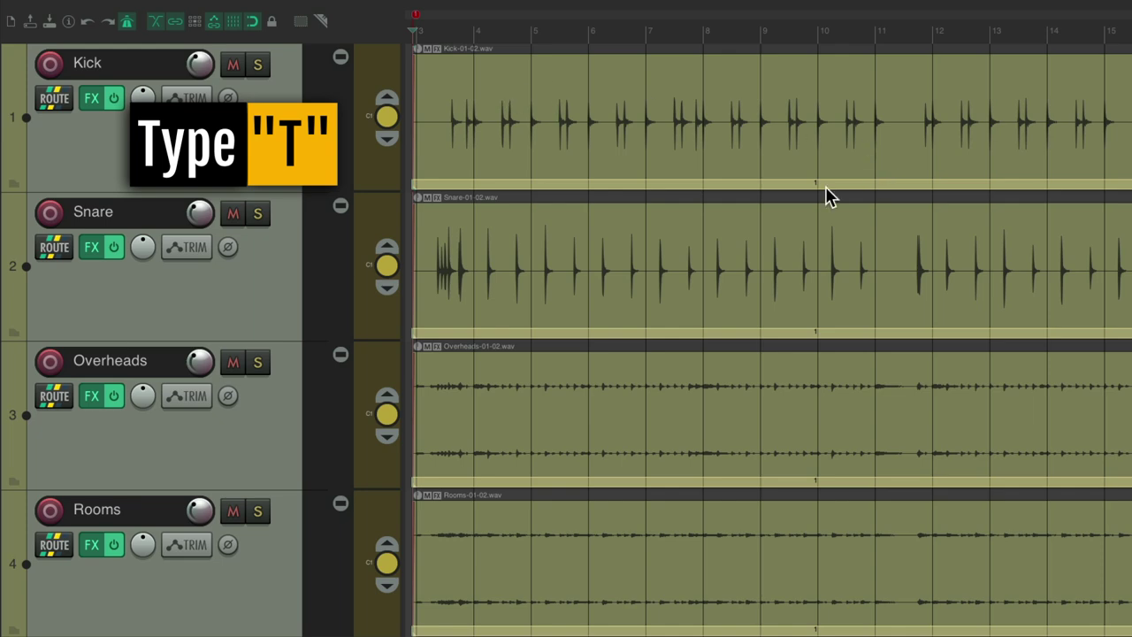
key("t")
key("t")
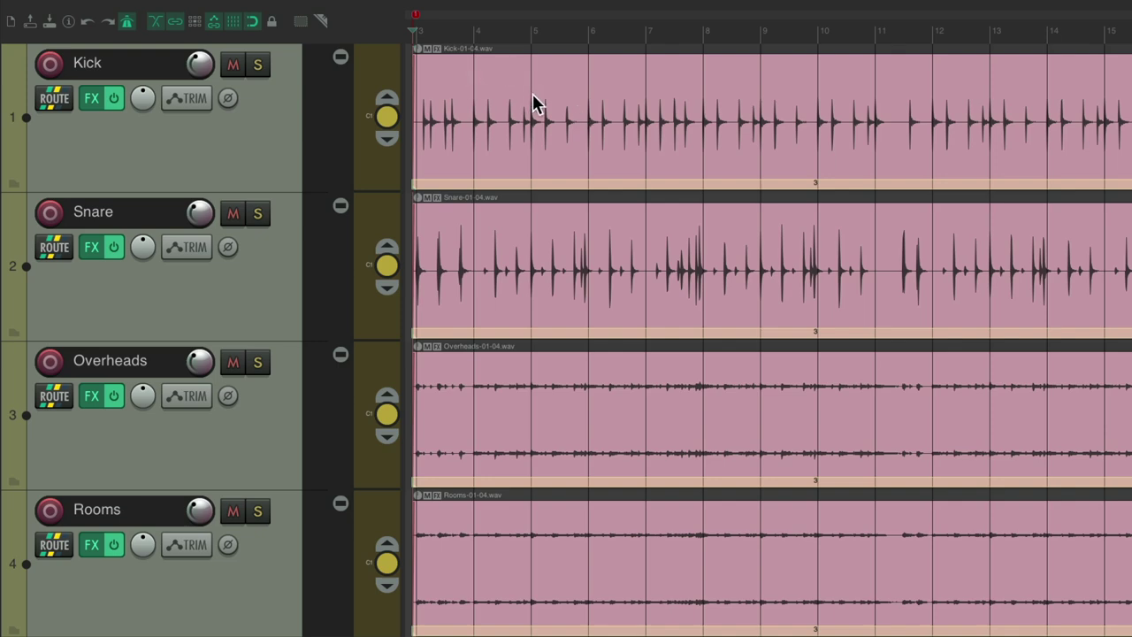
key("t")
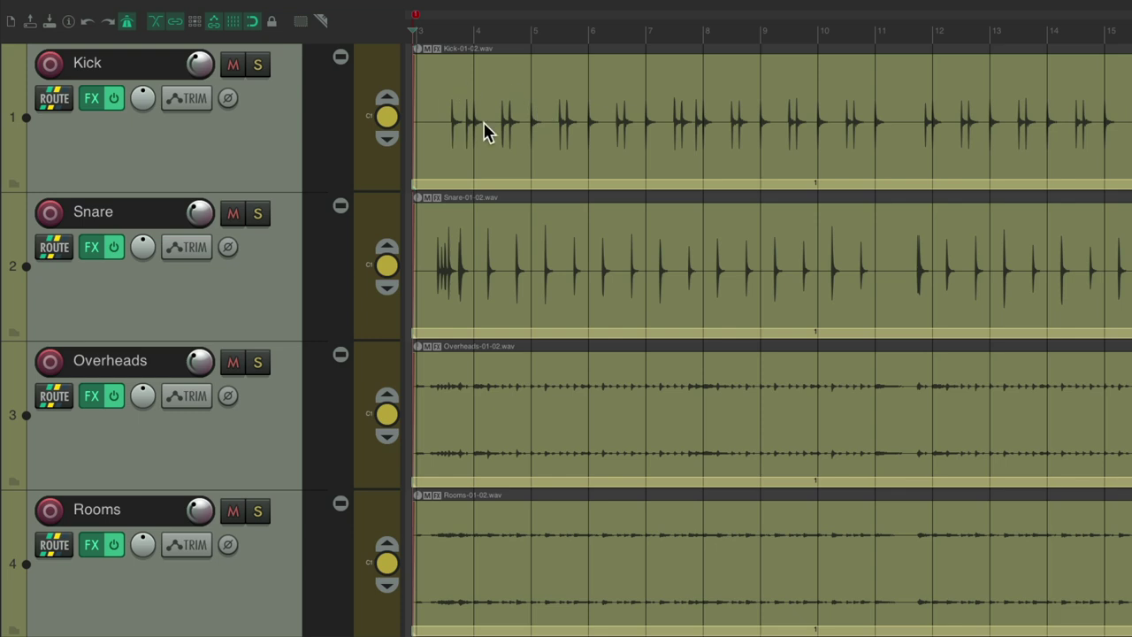
key("space")
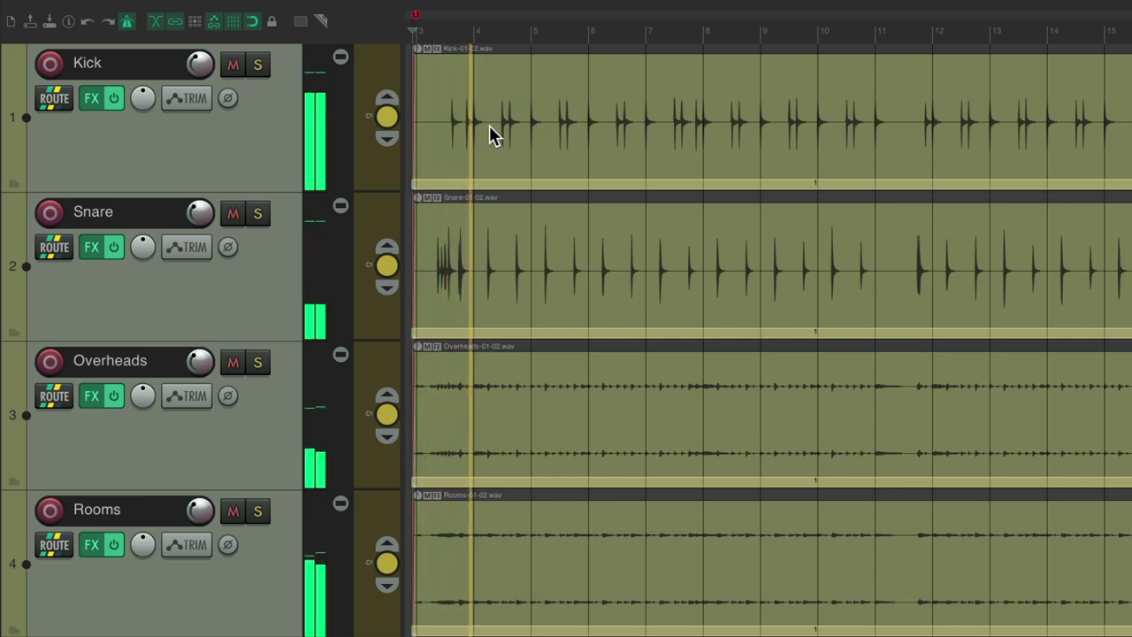
key("space")
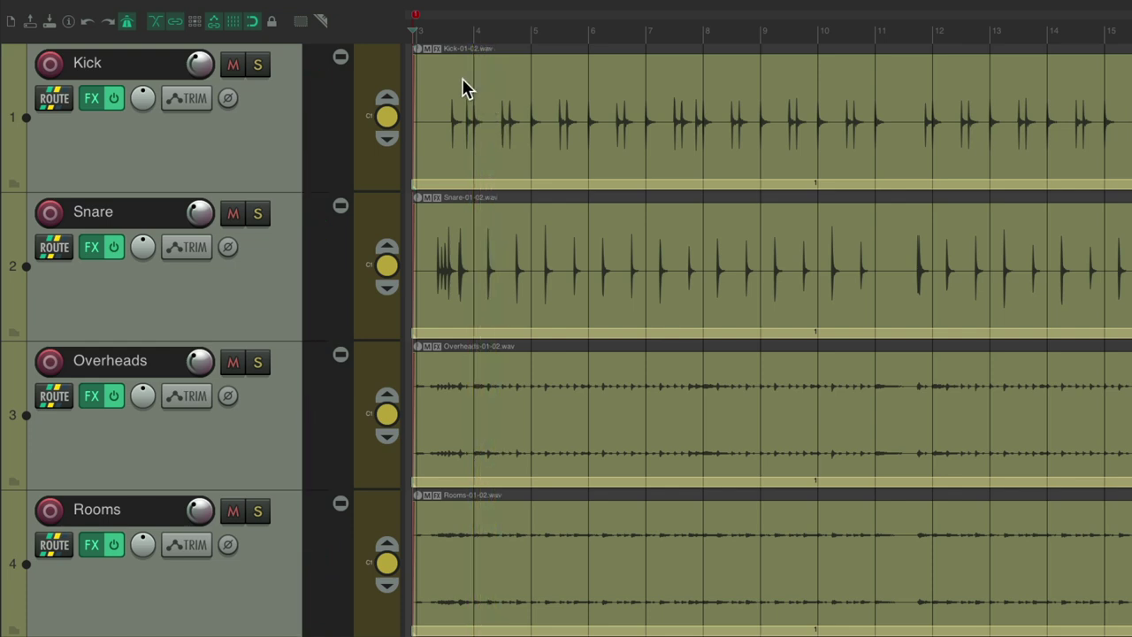
Step: Play the comp with the -03 takes, then with the -04 takes
key("t")
left_click(482, 83)
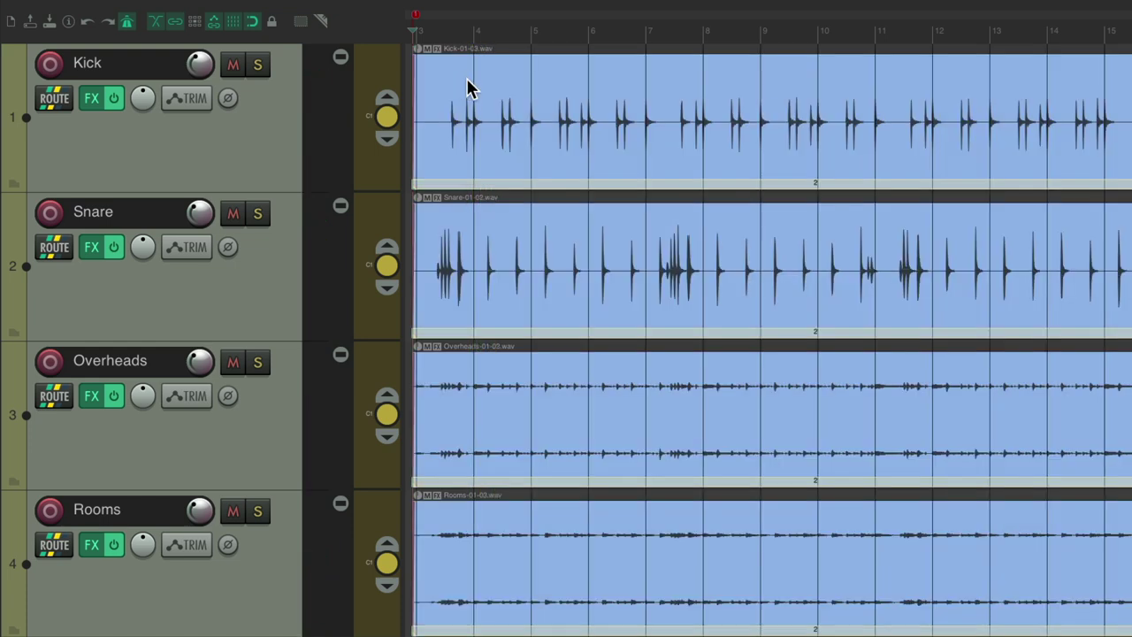
key("space")
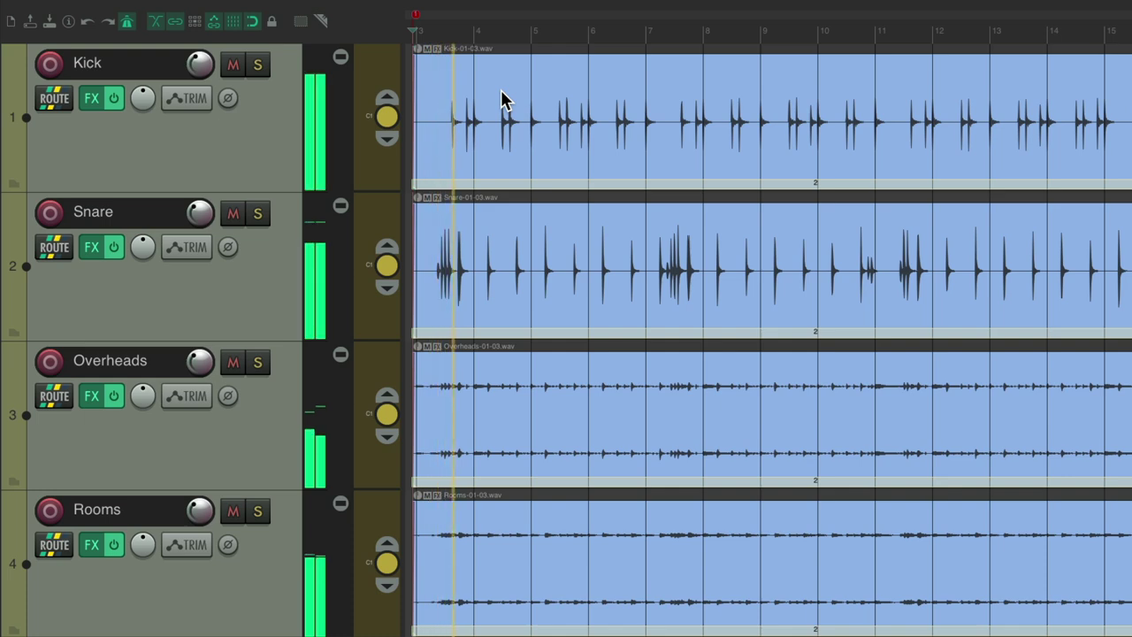
key("space")
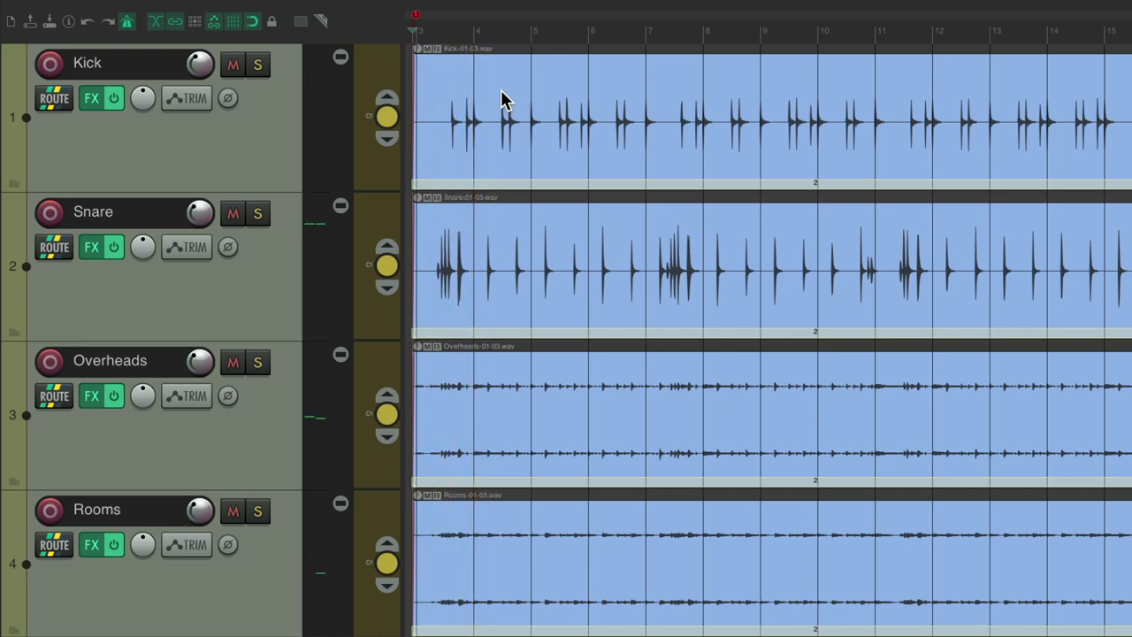
key("t")
key("space")
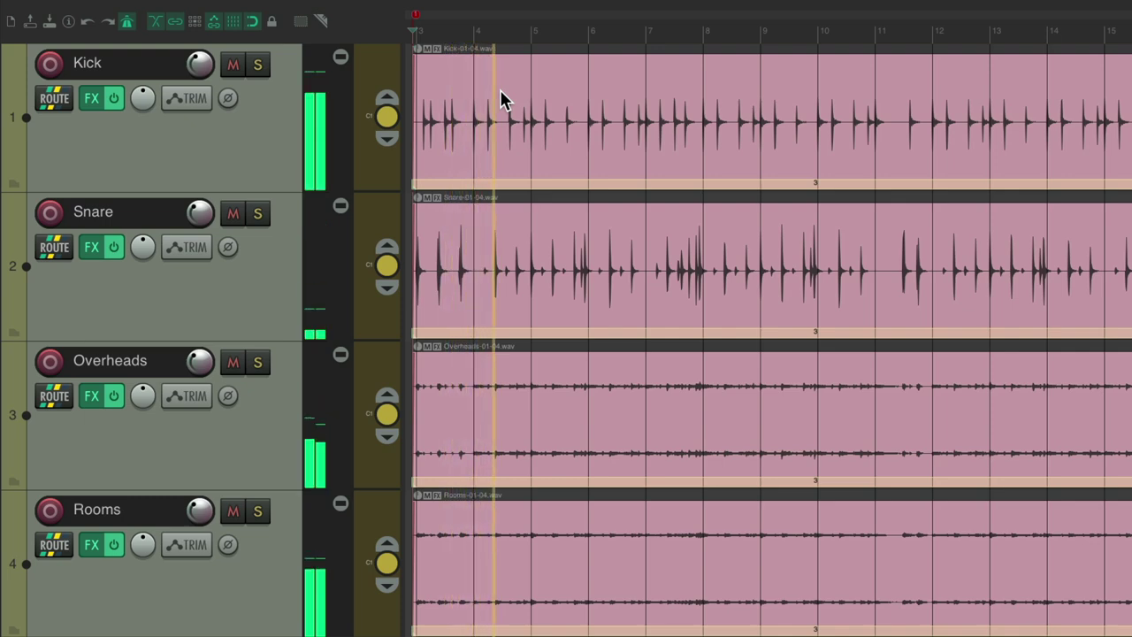
key("space")
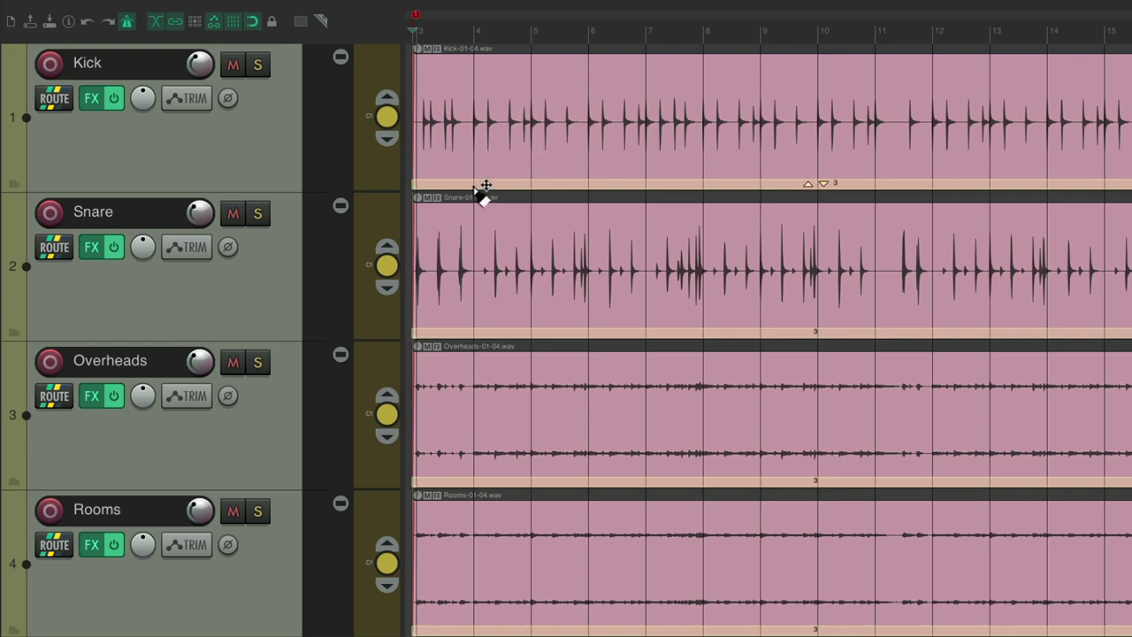
Step: Split the comp area at bar 4 and play back the split comp
right_click(478, 188)
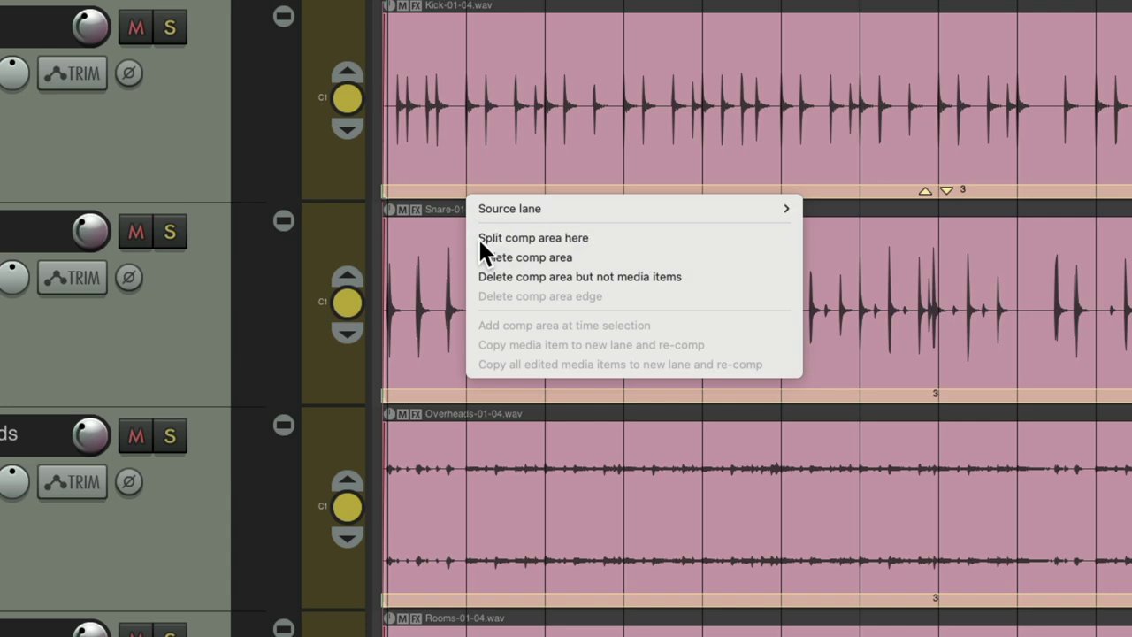
left_click(533, 237)
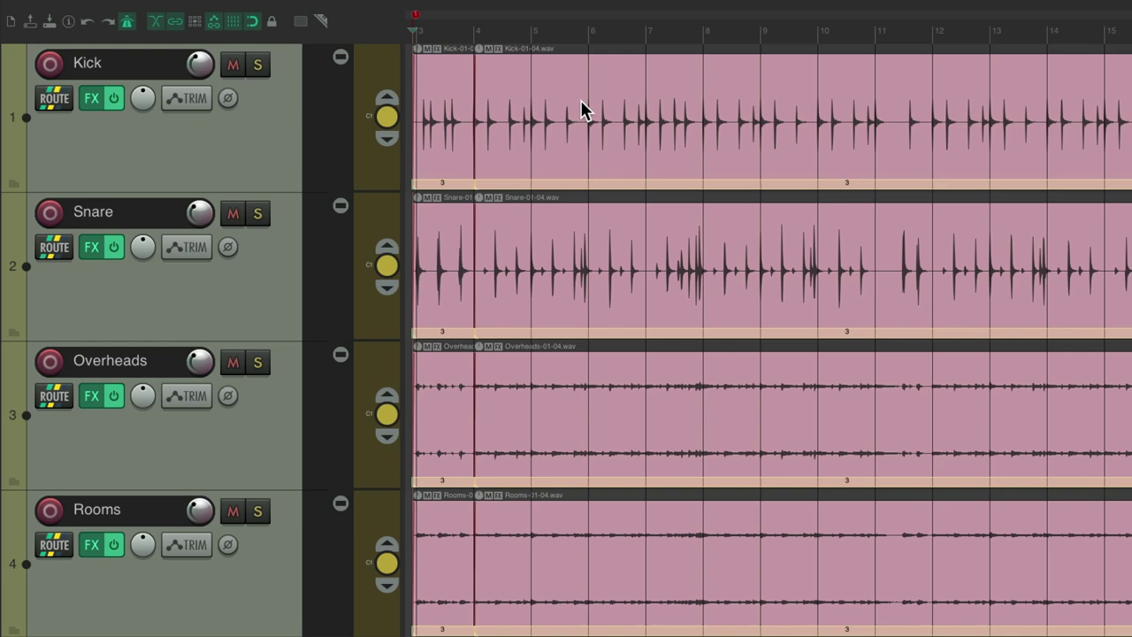
key("t")
key("t")
key("t")
key("t")
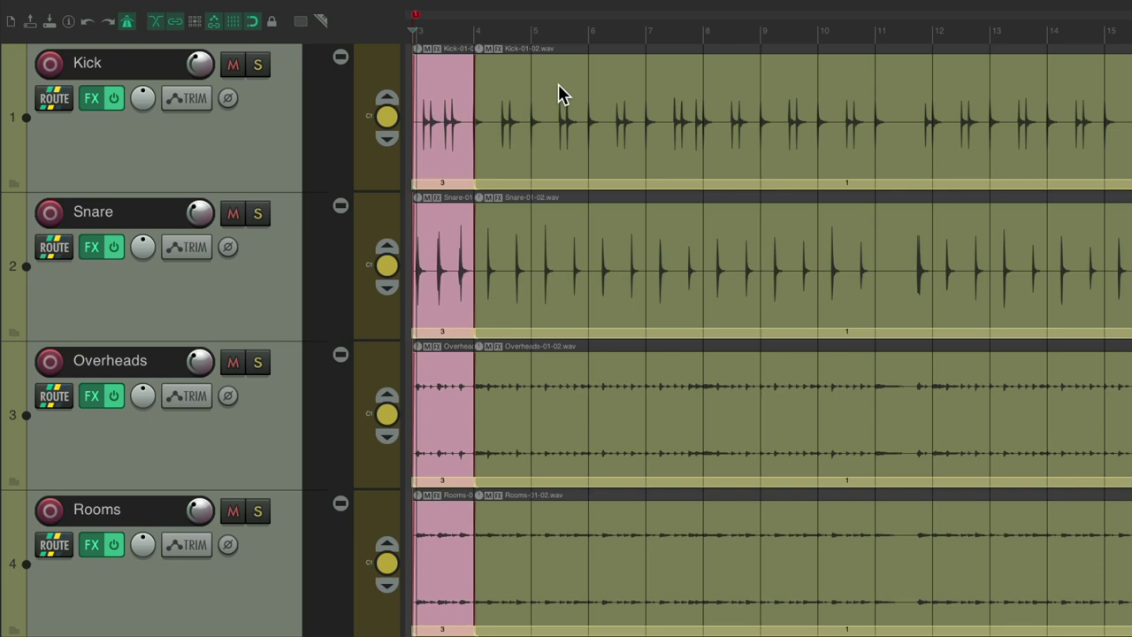
key("space")
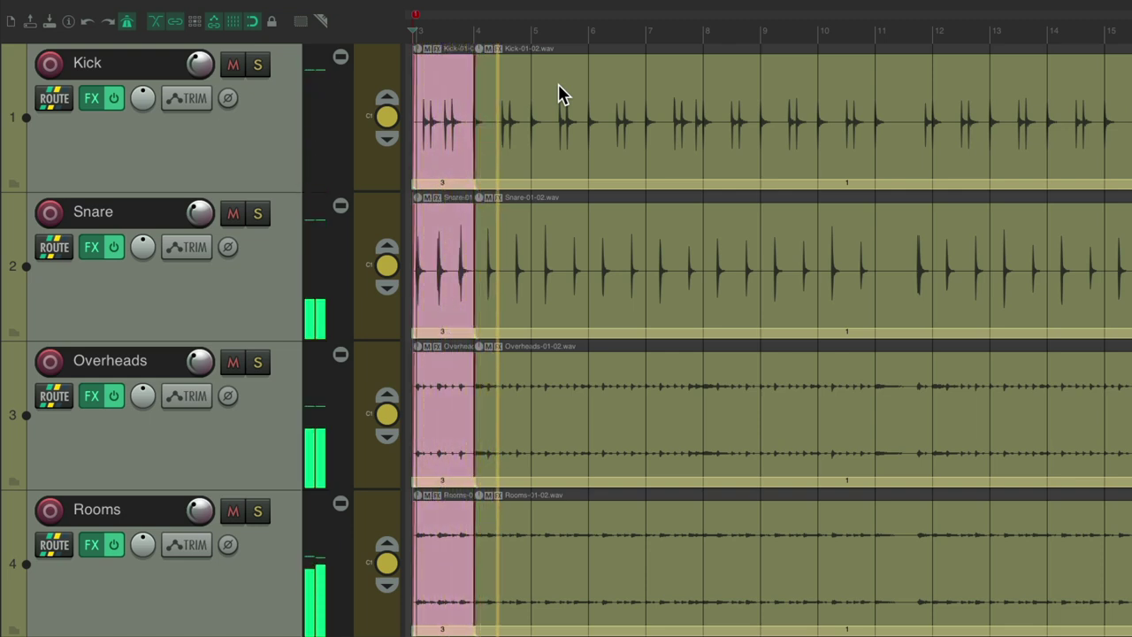
key("space")
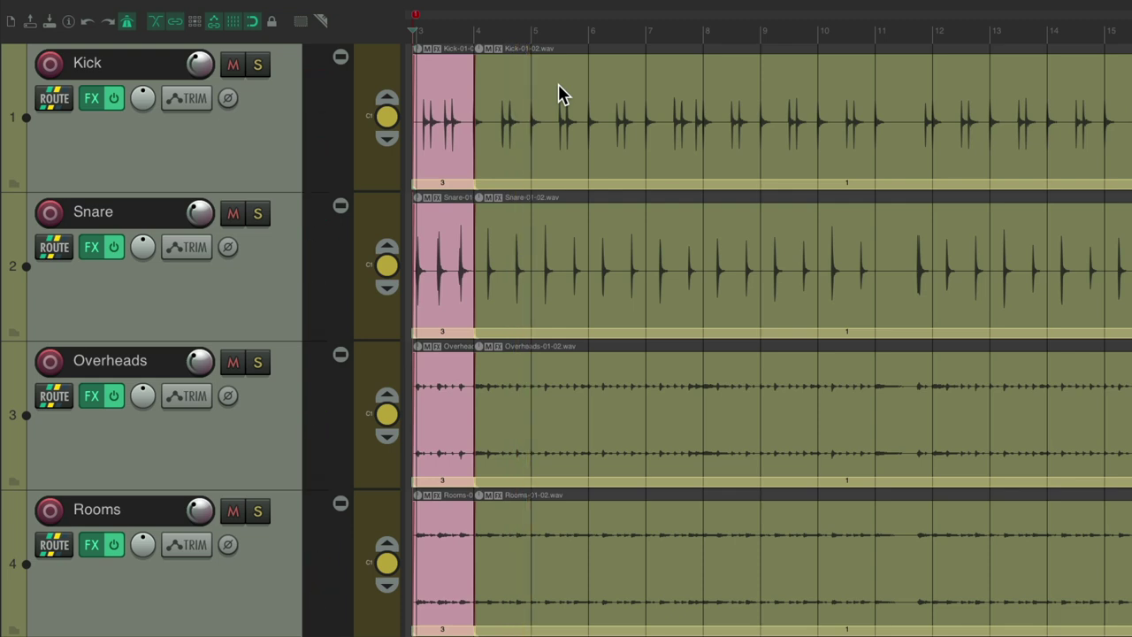
Step: Try -03 and pink take 04 after bar 4, finally settling on take 02 there
key("t")
key("space")
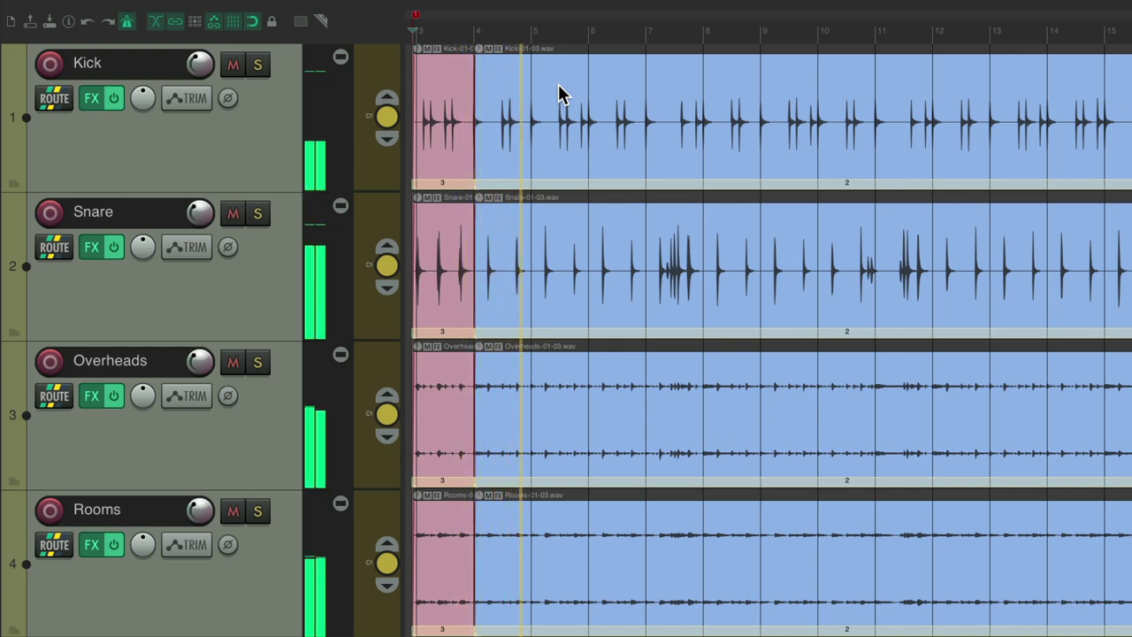
key("space")
key("t")
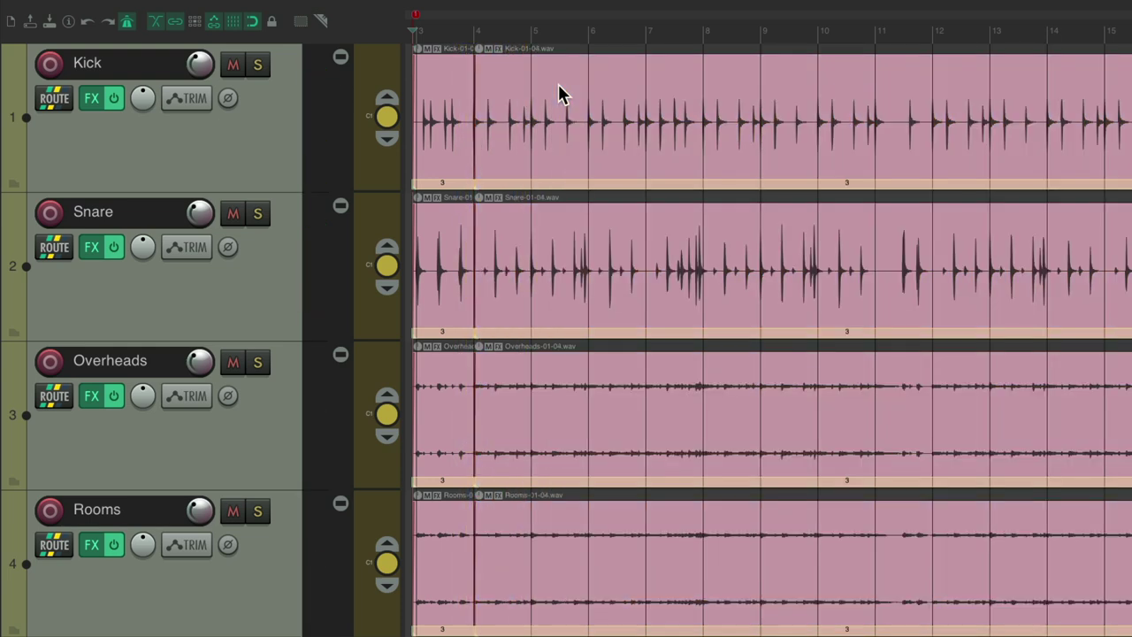
key("space")
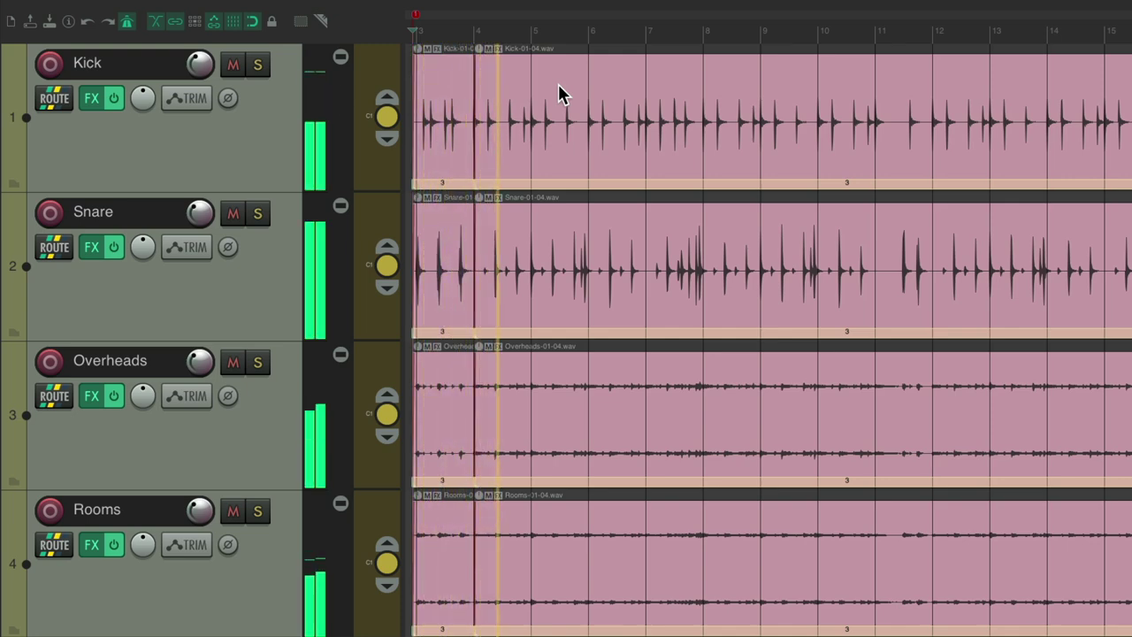
key("space")
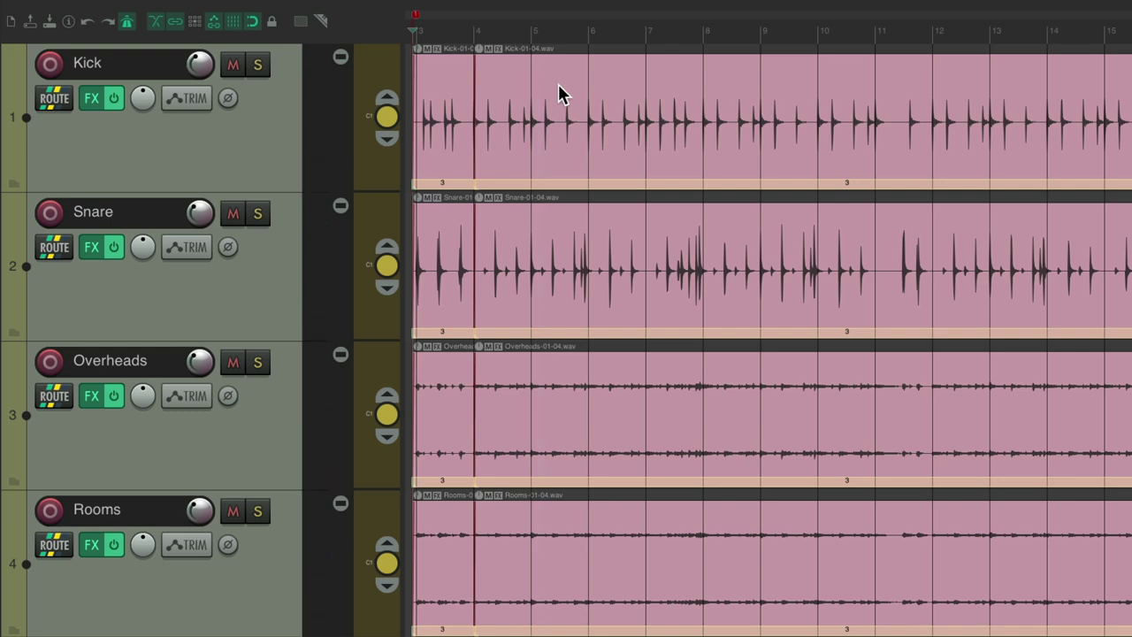
key("t")
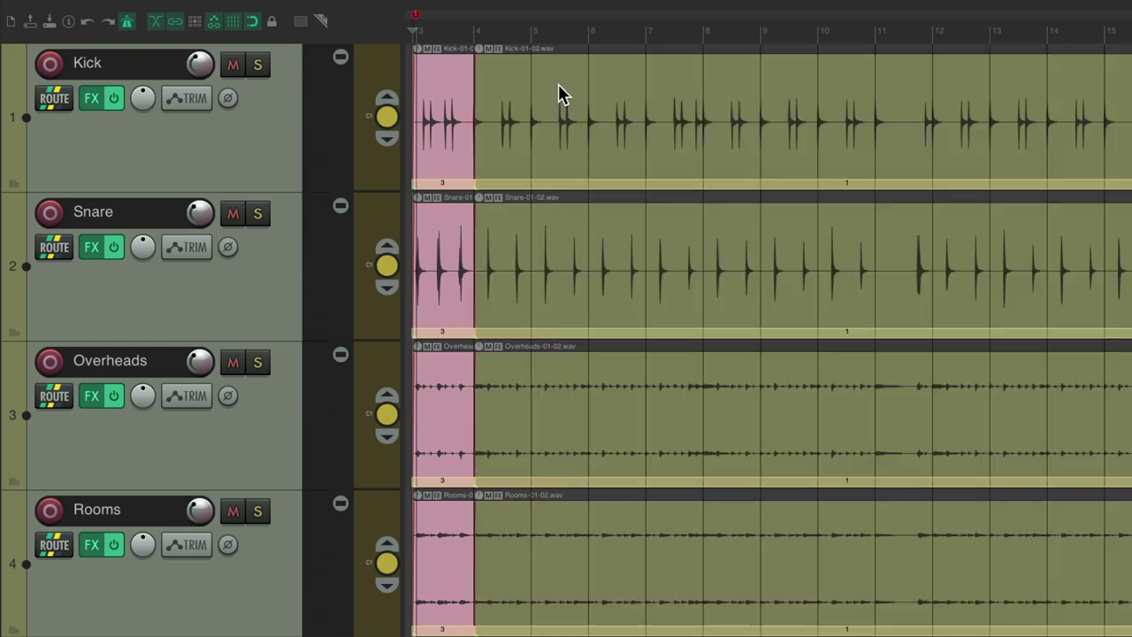
Step: Drag the bar-4 crossfade earlier on all four drum tracks and play the comp back
scroll(466, 124, "up", 8)
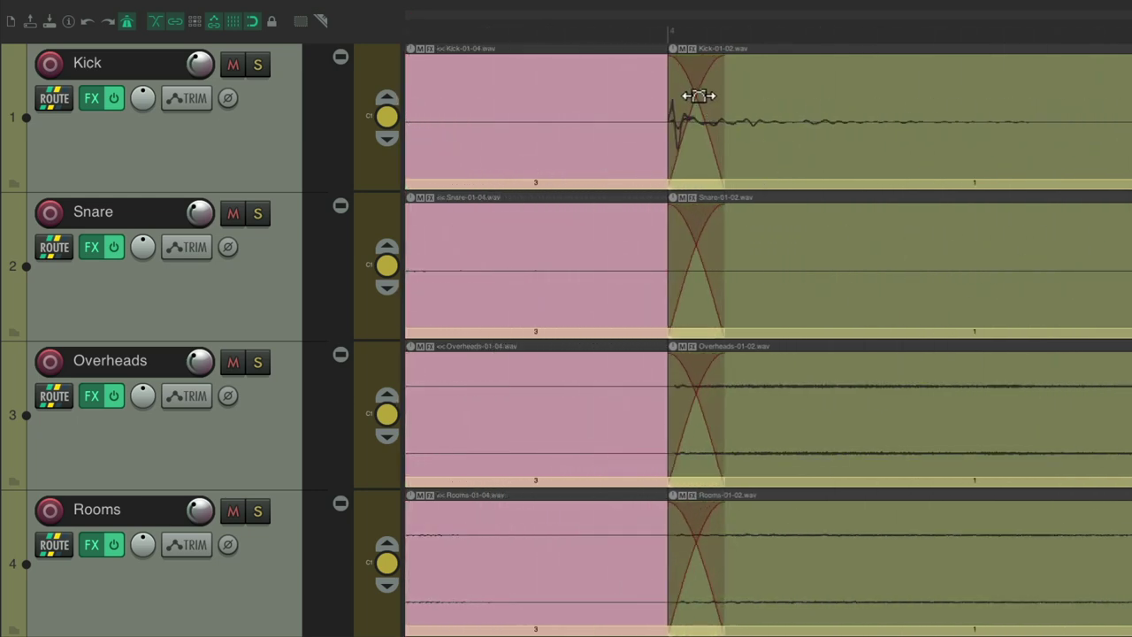
left_click_drag(698, 95, 637, 120)
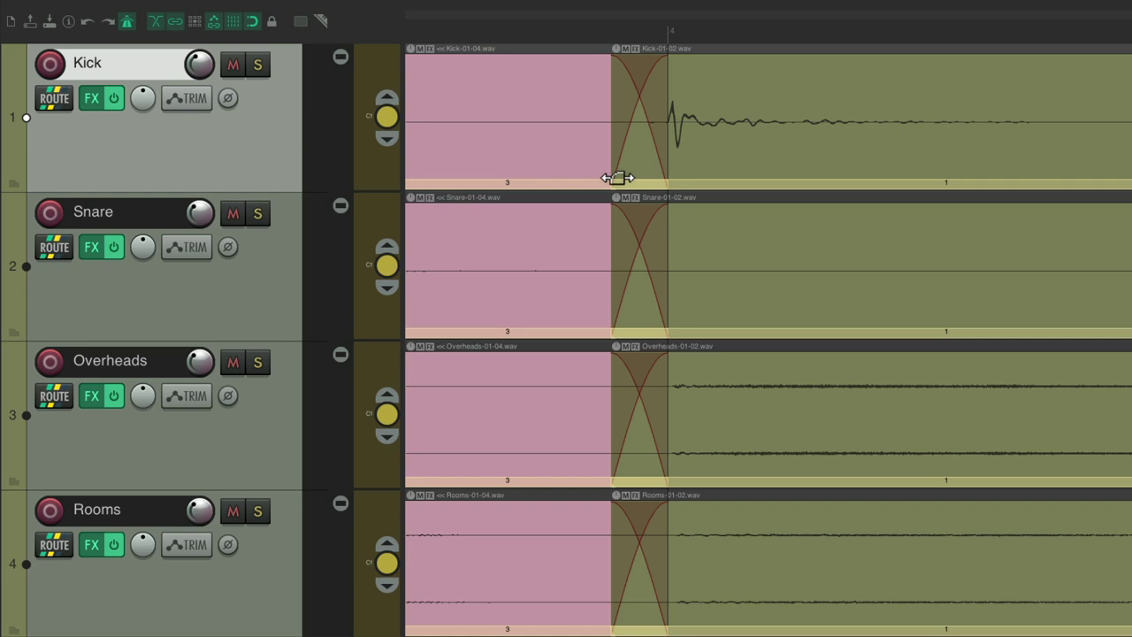
scroll(617, 181, "down", 8)
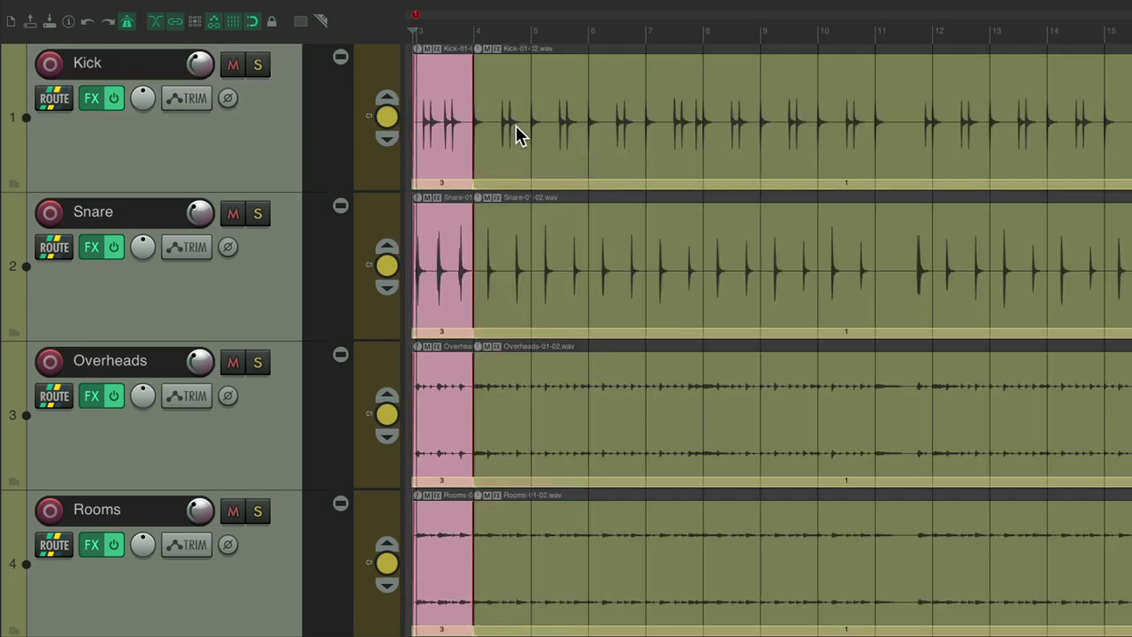
key("space")
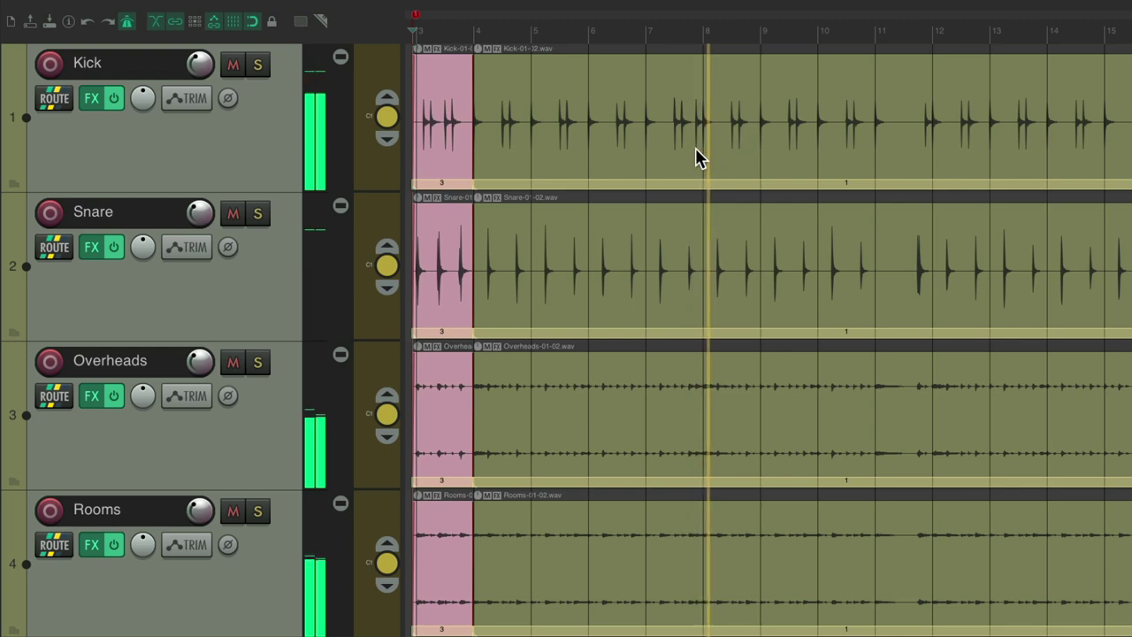
Step: Split the olive comp area just past bar 7 and select the section after the split
key("space")
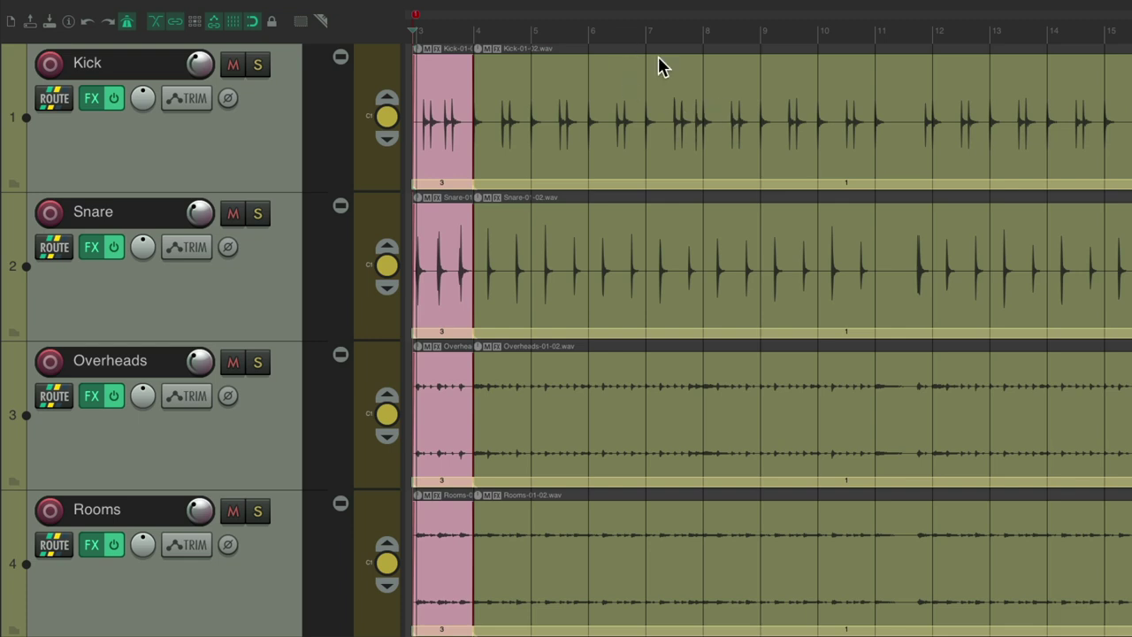
right_click(647, 184)
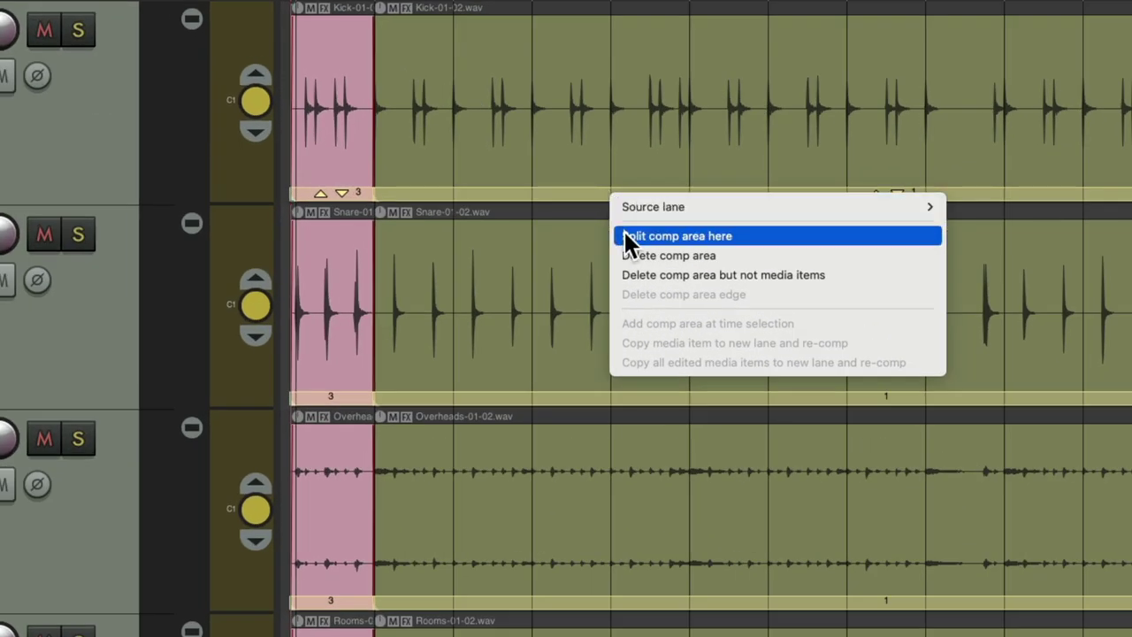
left_click(626, 236)
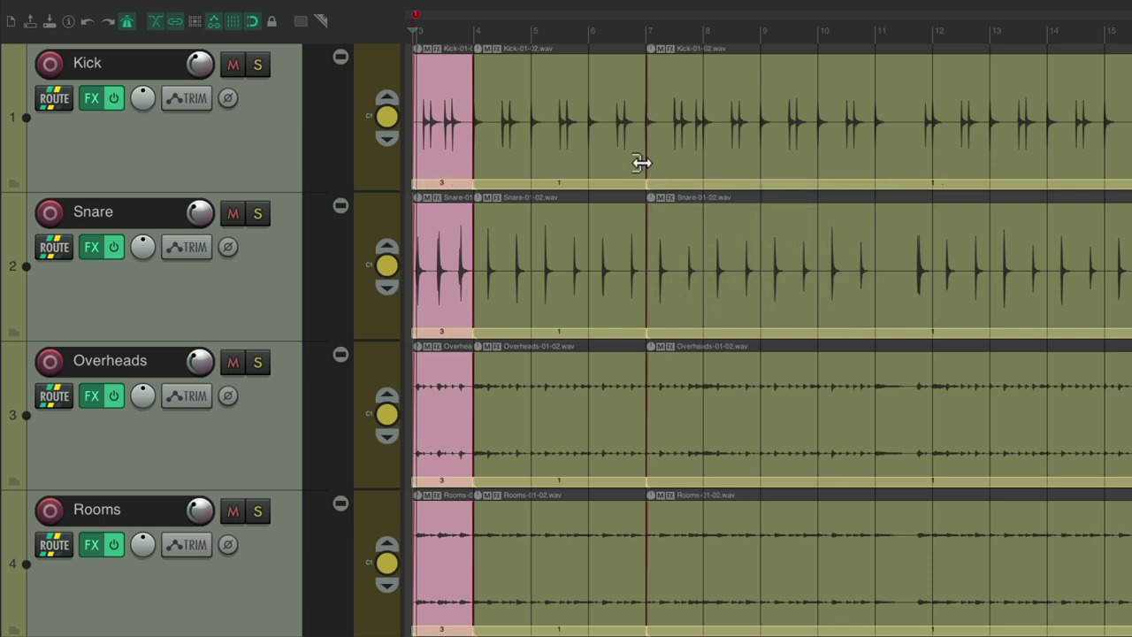
left_click_drag(641, 163, 672, 154)
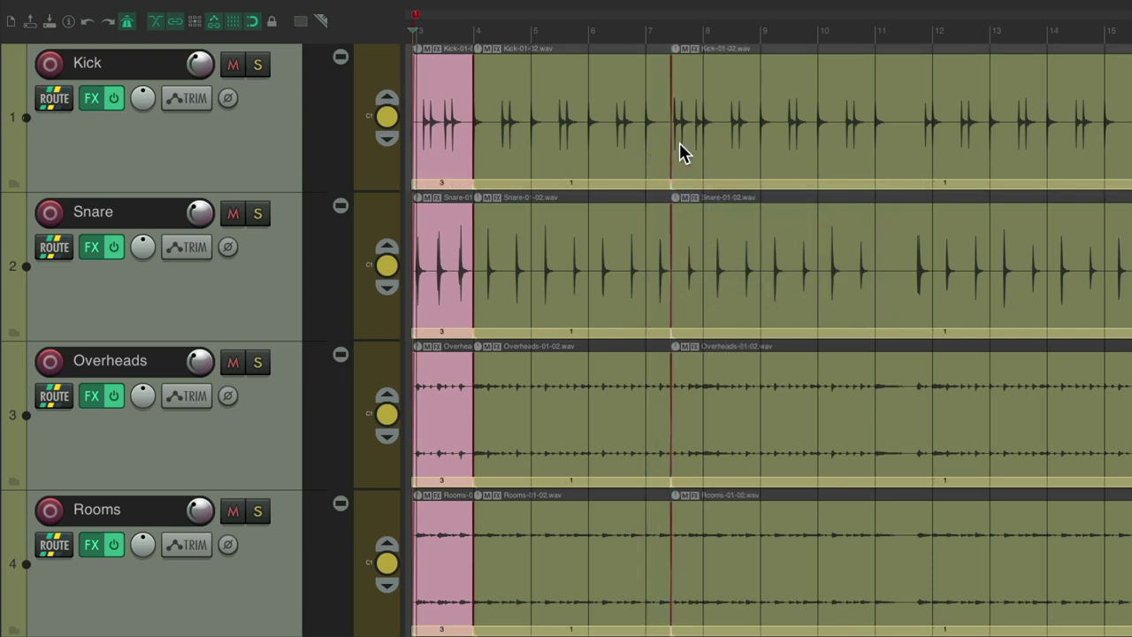
left_click(695, 78)
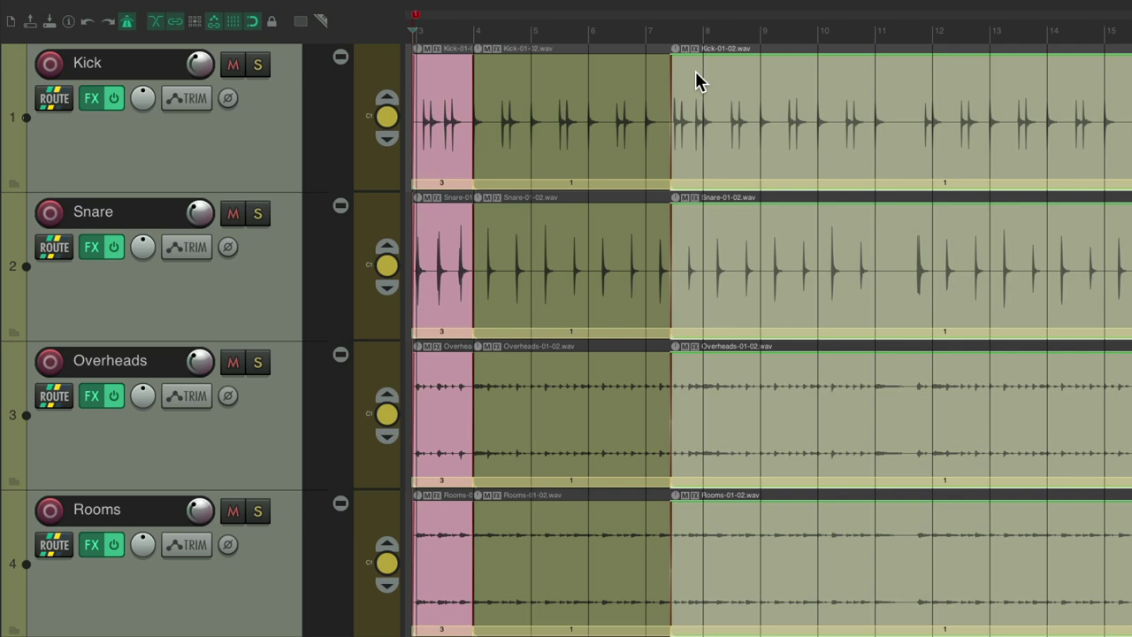
Step: Audition takes 03 and 04 after the split, settling on the blue take 03
left_click(646, 28)
key("space")
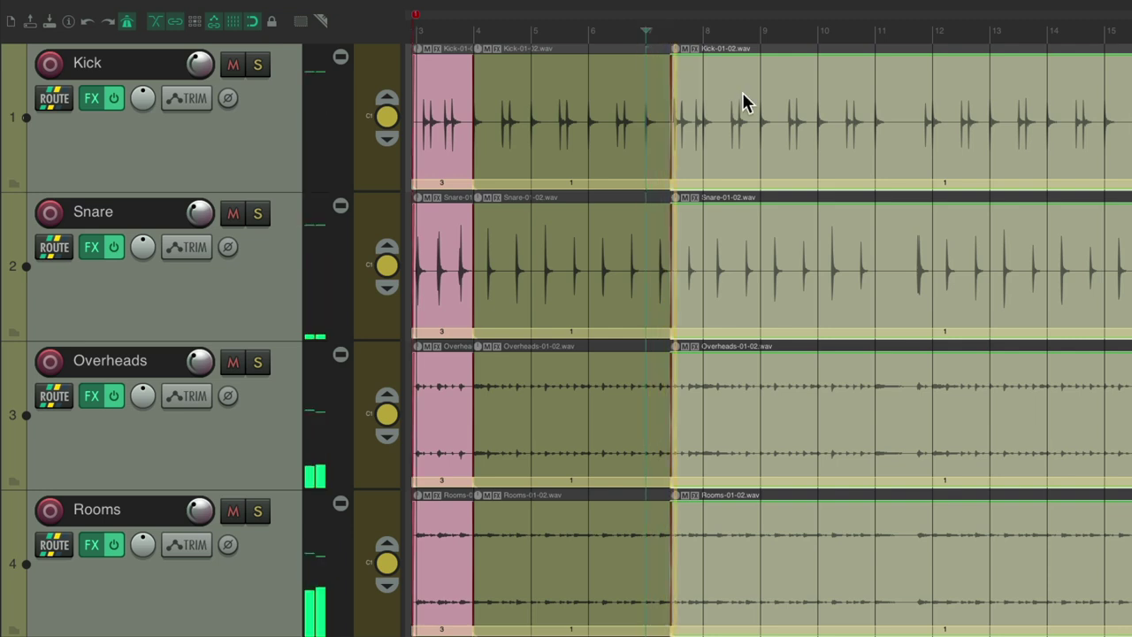
key("space")
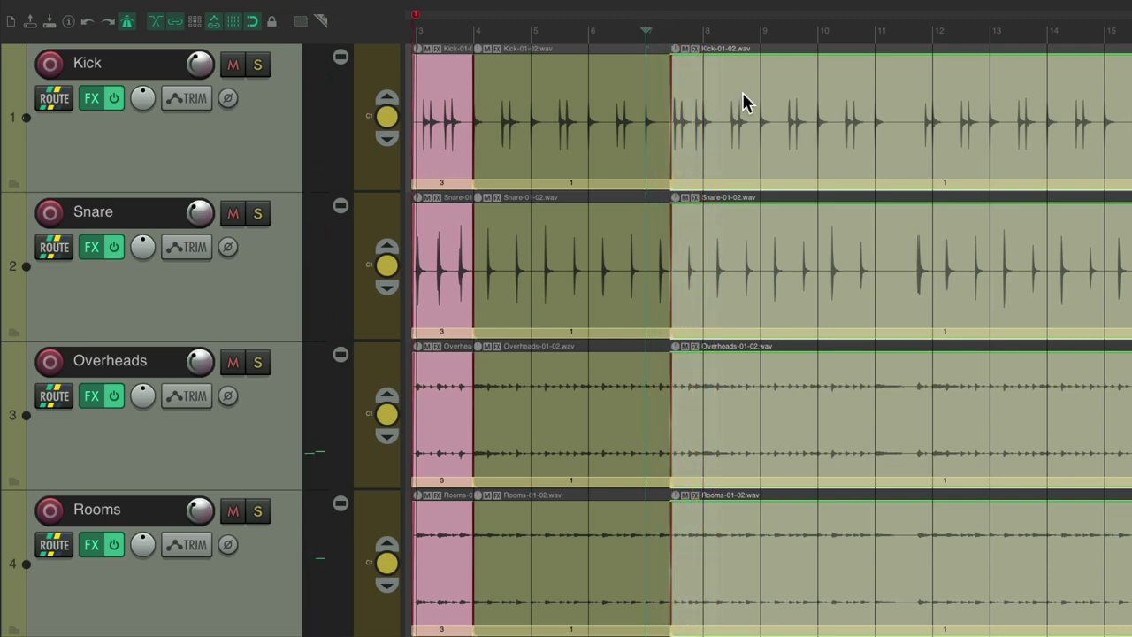
key("t")
key("space")
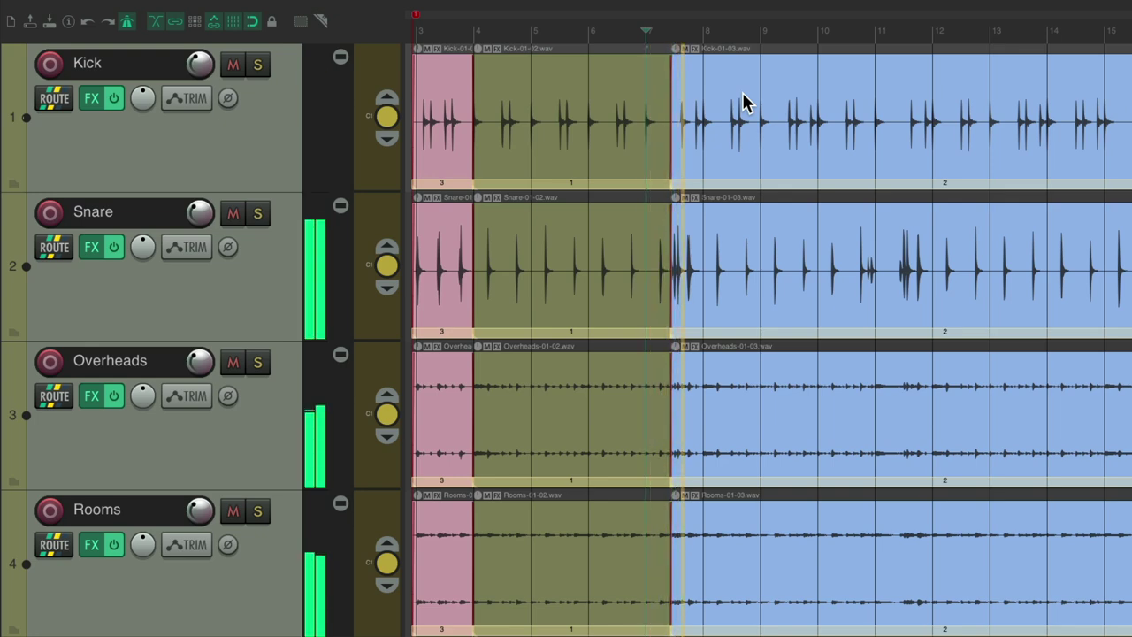
key("space")
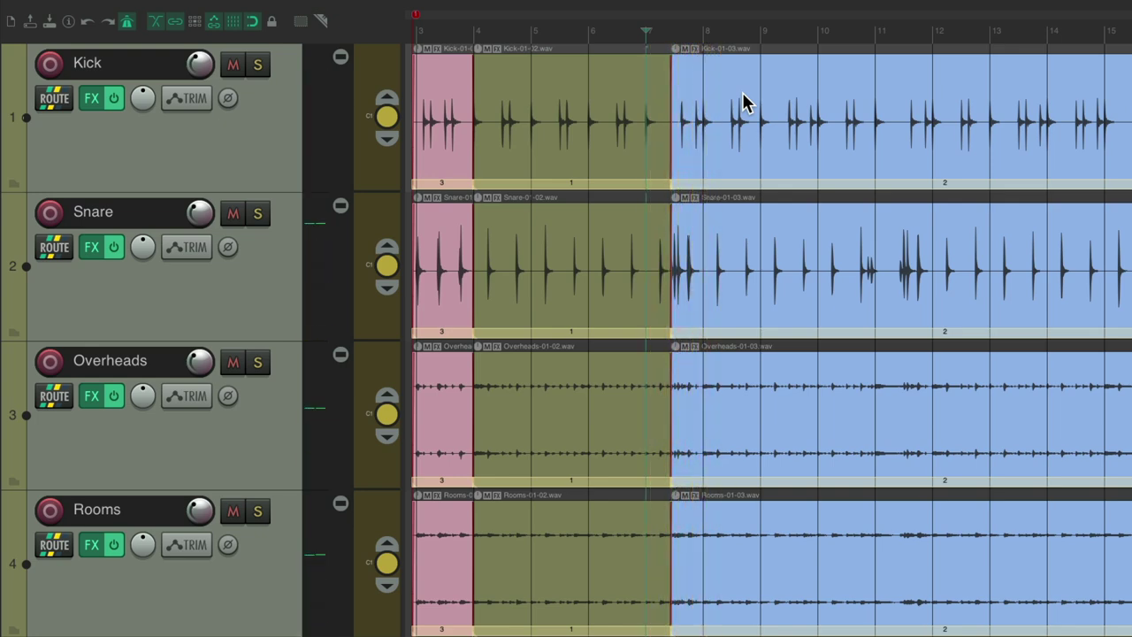
key("t")
key("space")
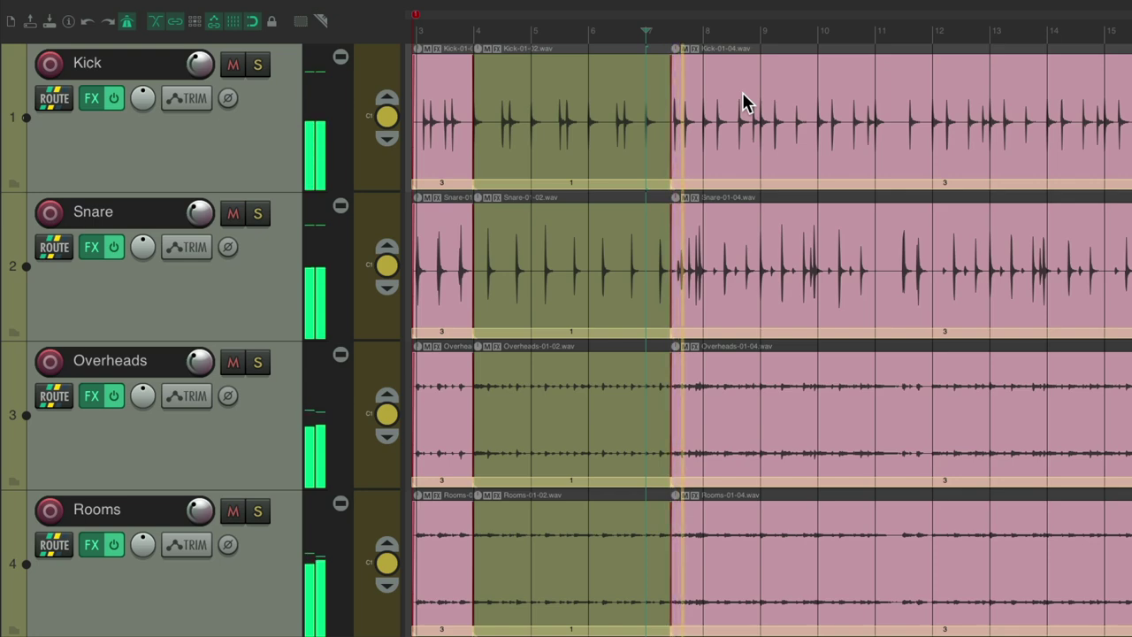
key("space")
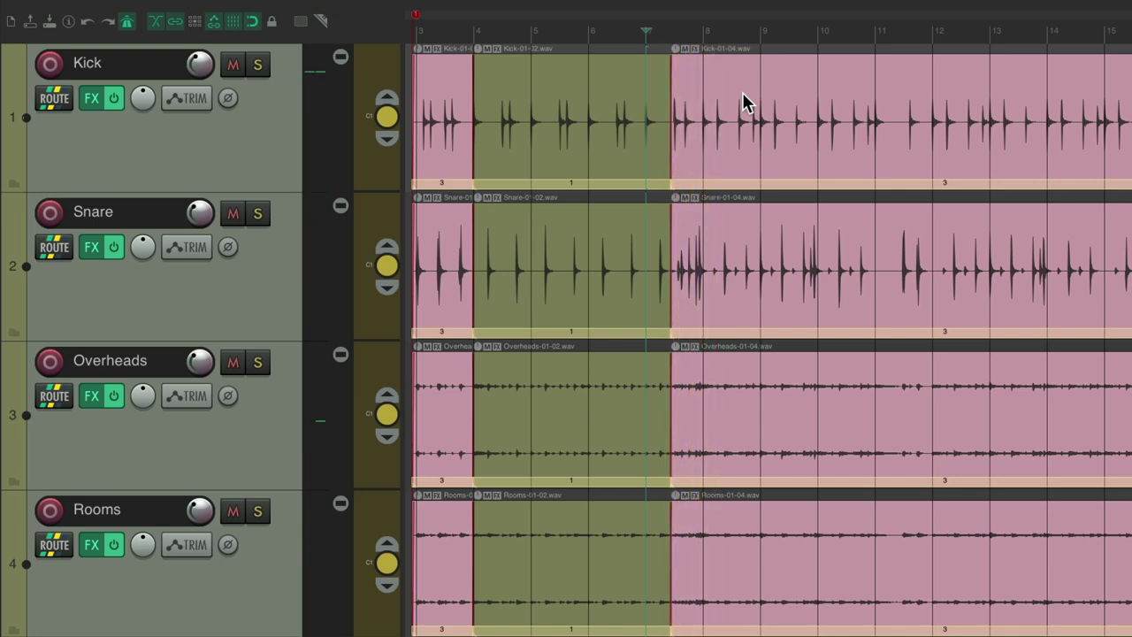
key("t")
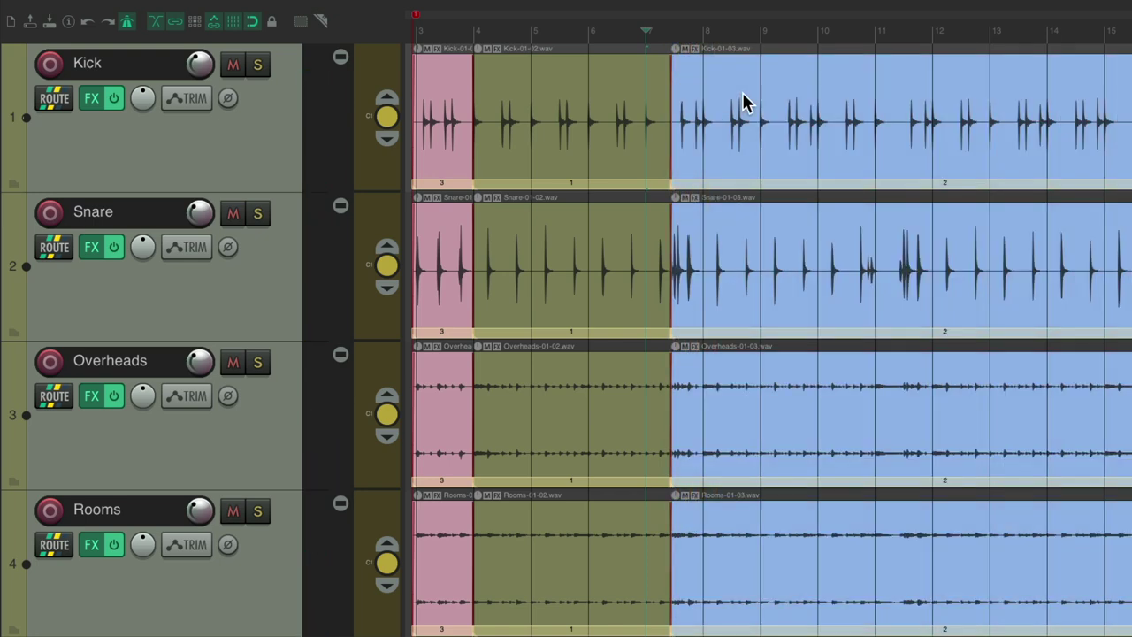
Step: Nudge the olive-to-blue crossfade slightly earlier
scroll(675, 271, "up", 10)
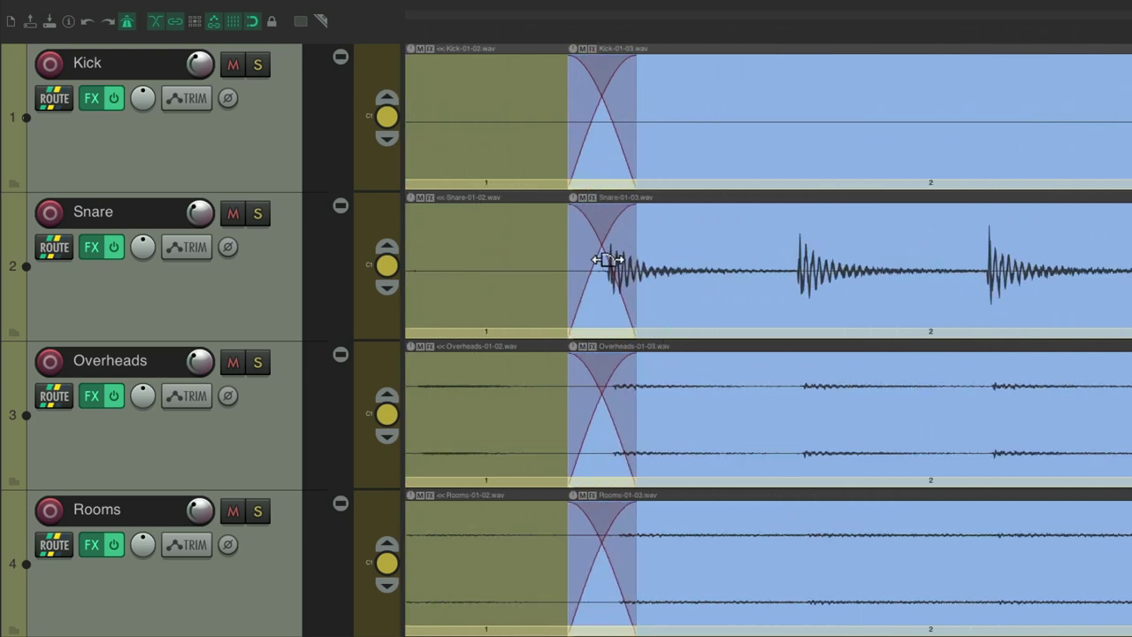
mouse_move(566, 257)
left_mouse_down()
mouse_move(551, 257)
mouse_move(561, 258)
left_mouse_up()
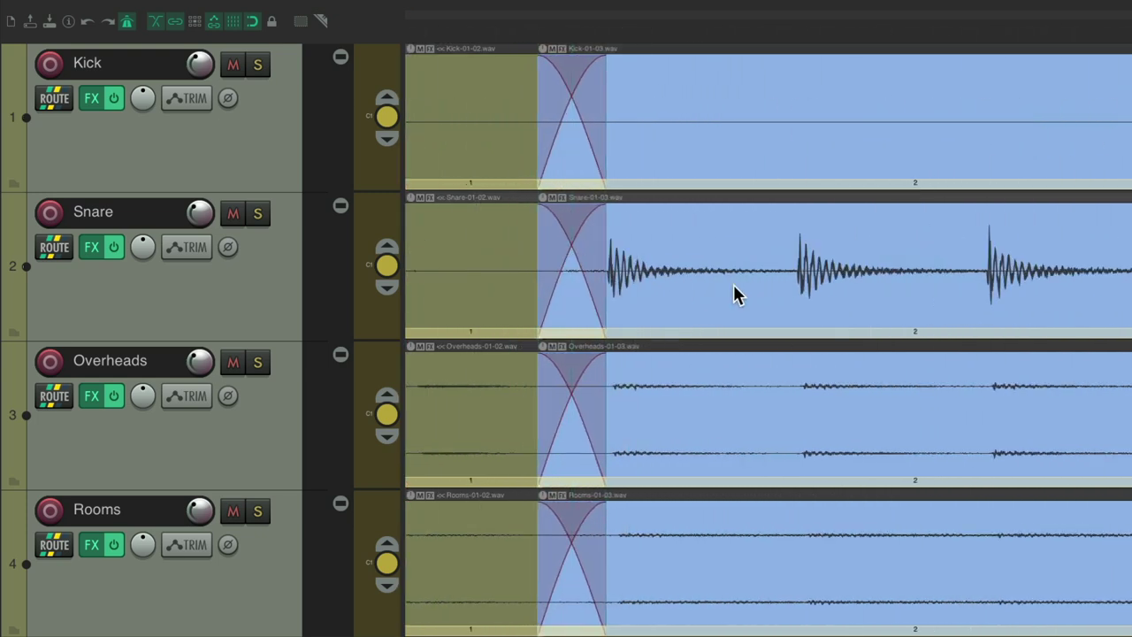
scroll(733, 284, "down", 10)
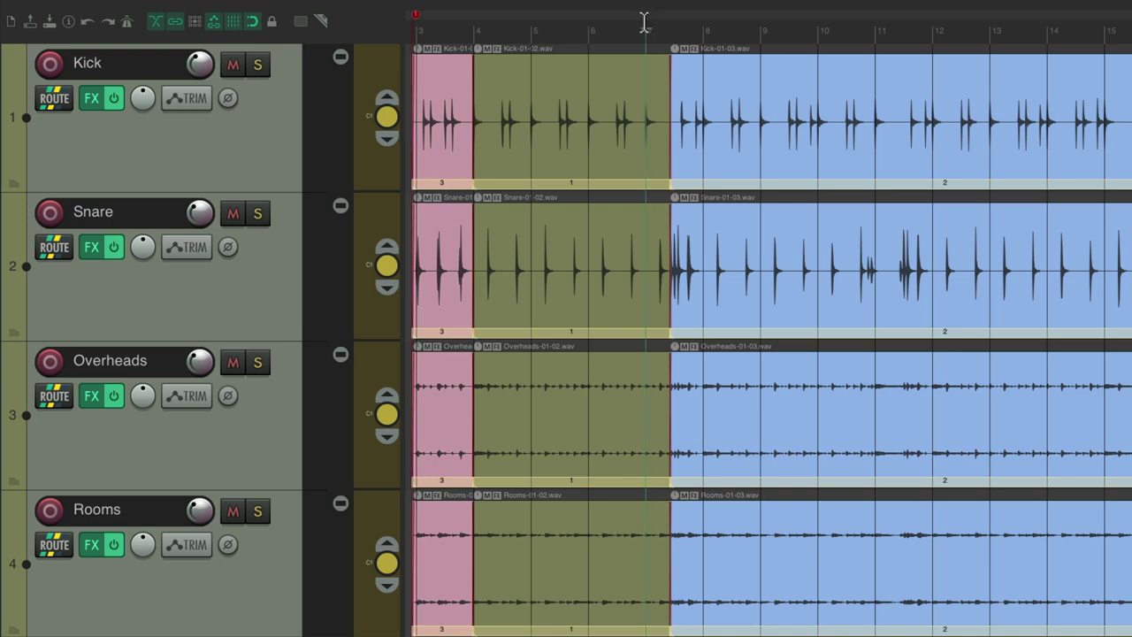
Step: Play the comp back from just before the split, twice
key("space")
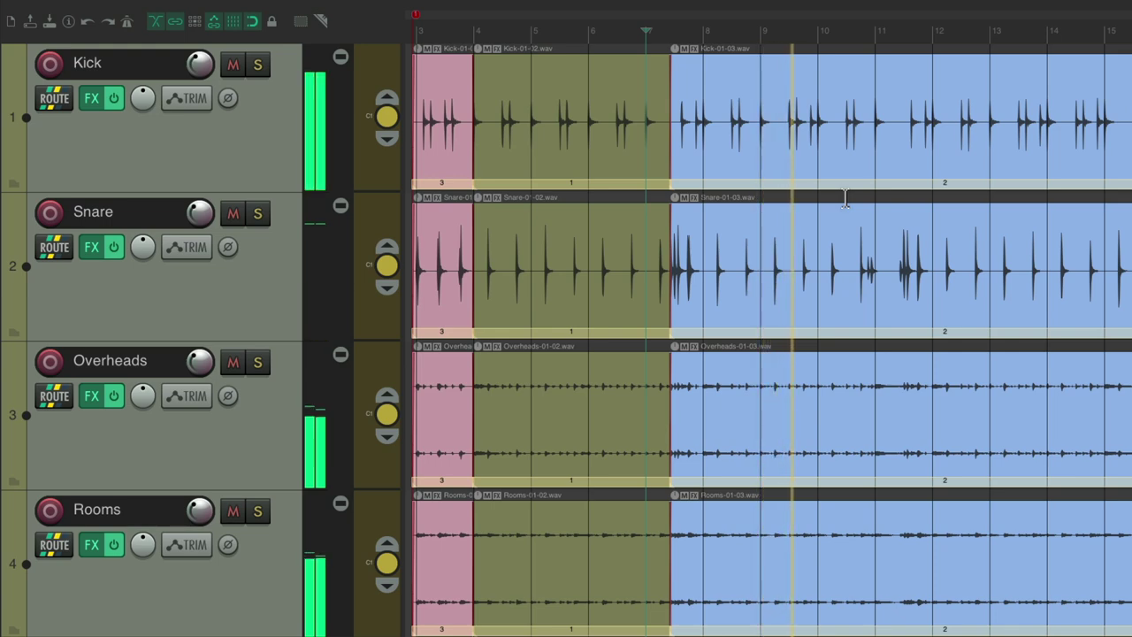
key("space")
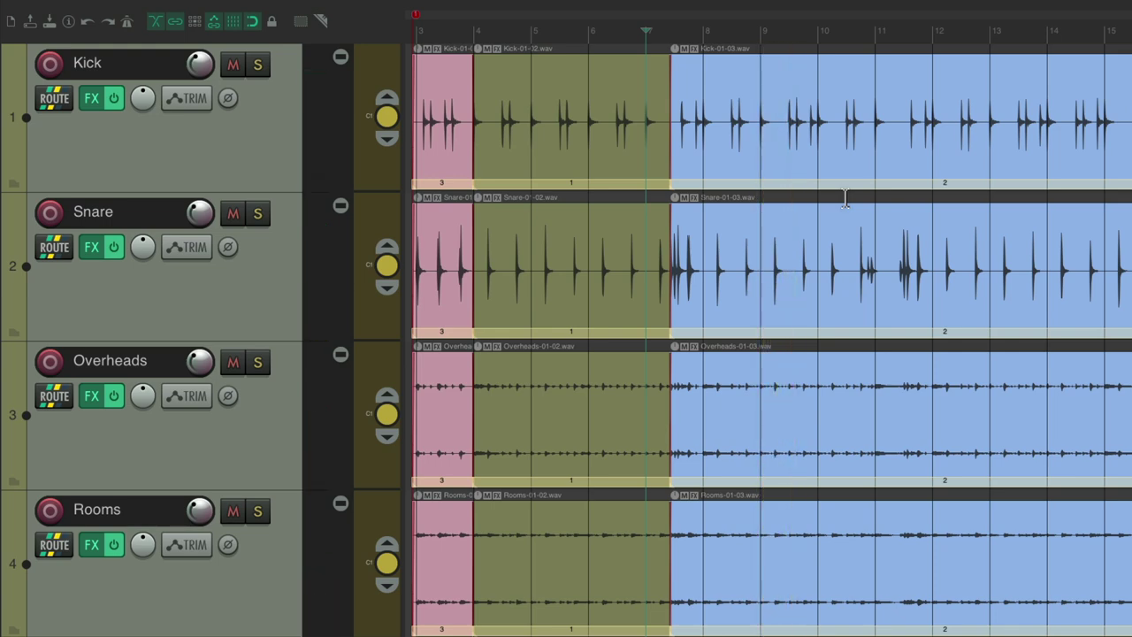
key("space")
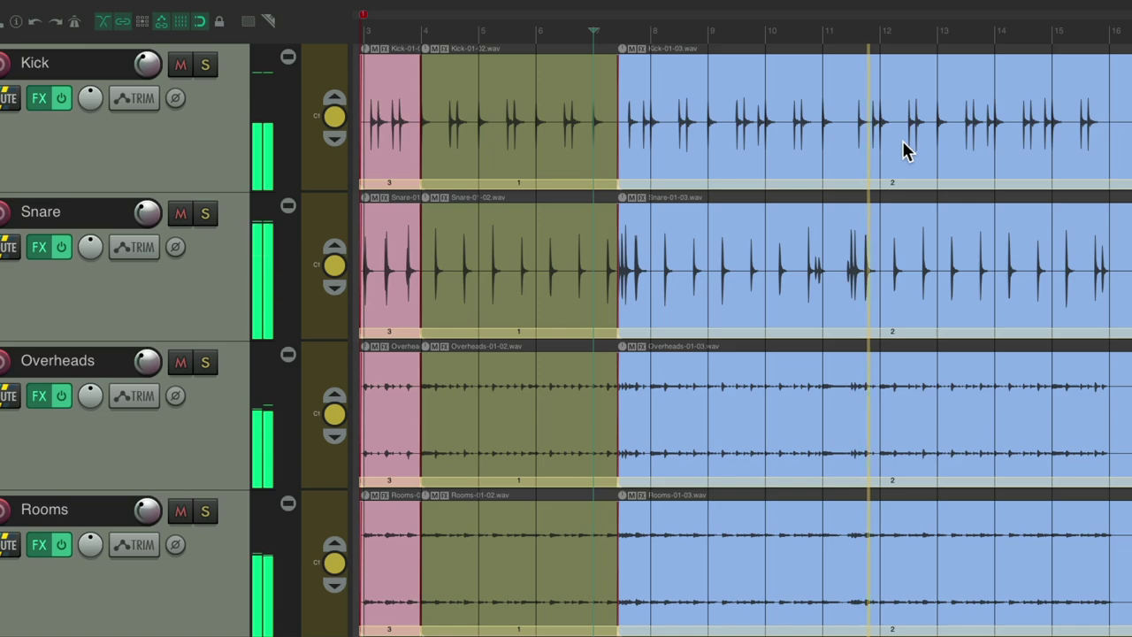
Step: Split the comp at bar 11, audition takes 2 and 3, and keep take 1 there
key("space")
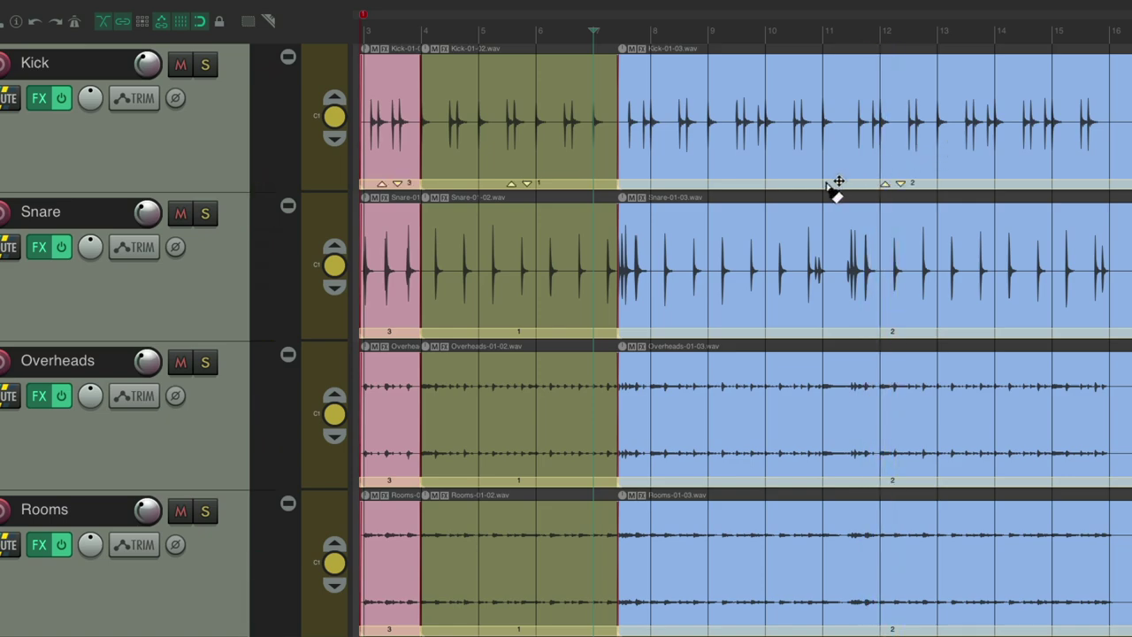
right_click(827, 186)
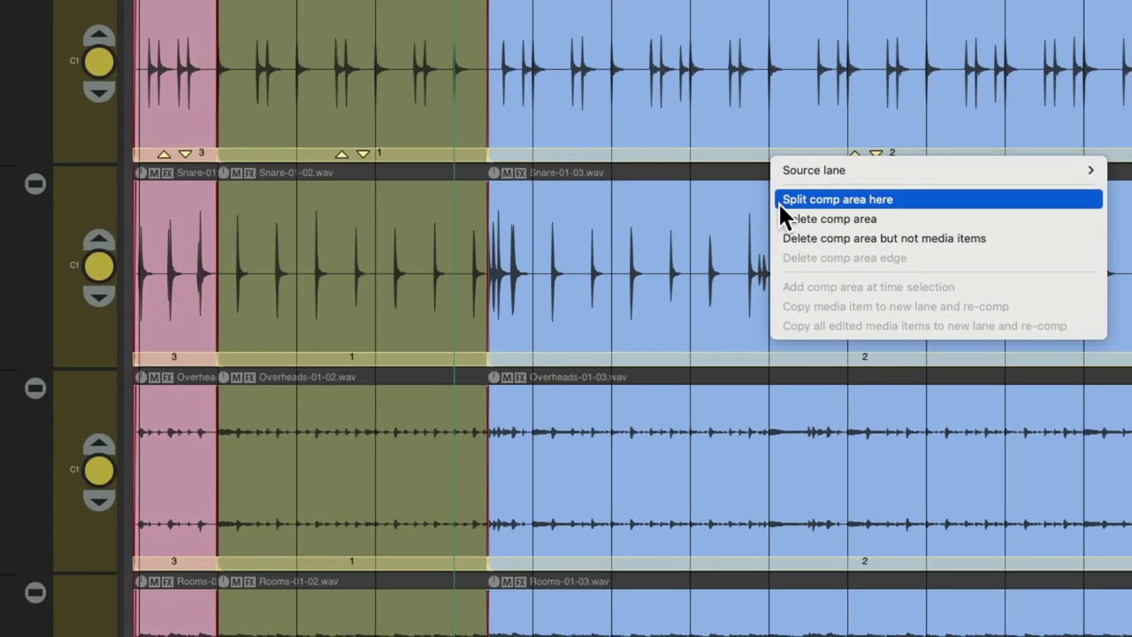
left_click(825, 218)
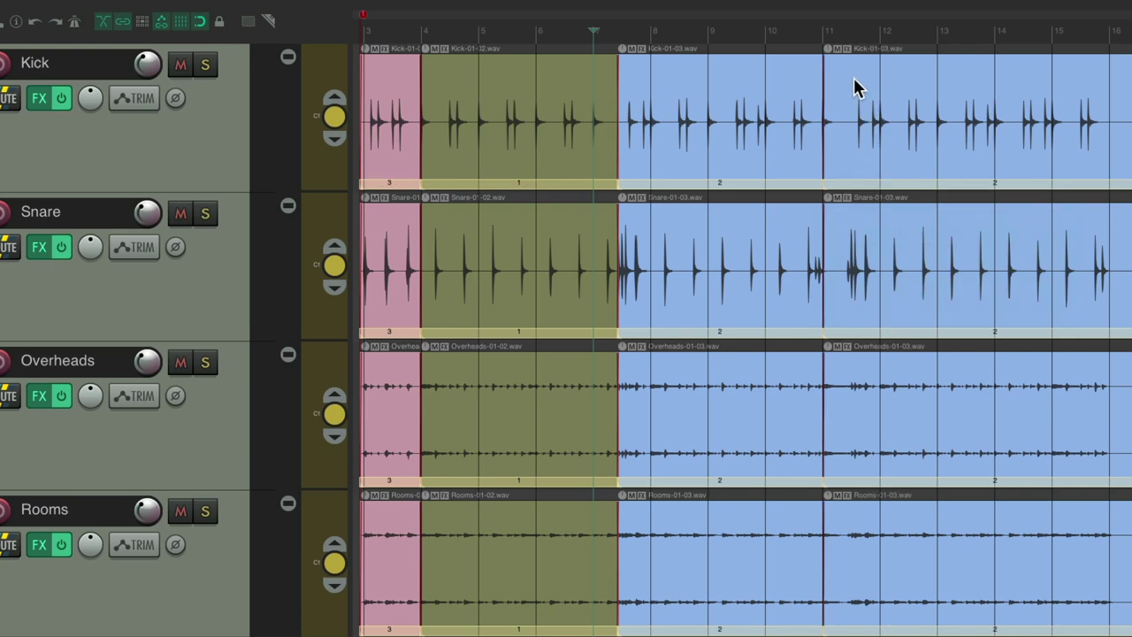
key("t")
key("t")
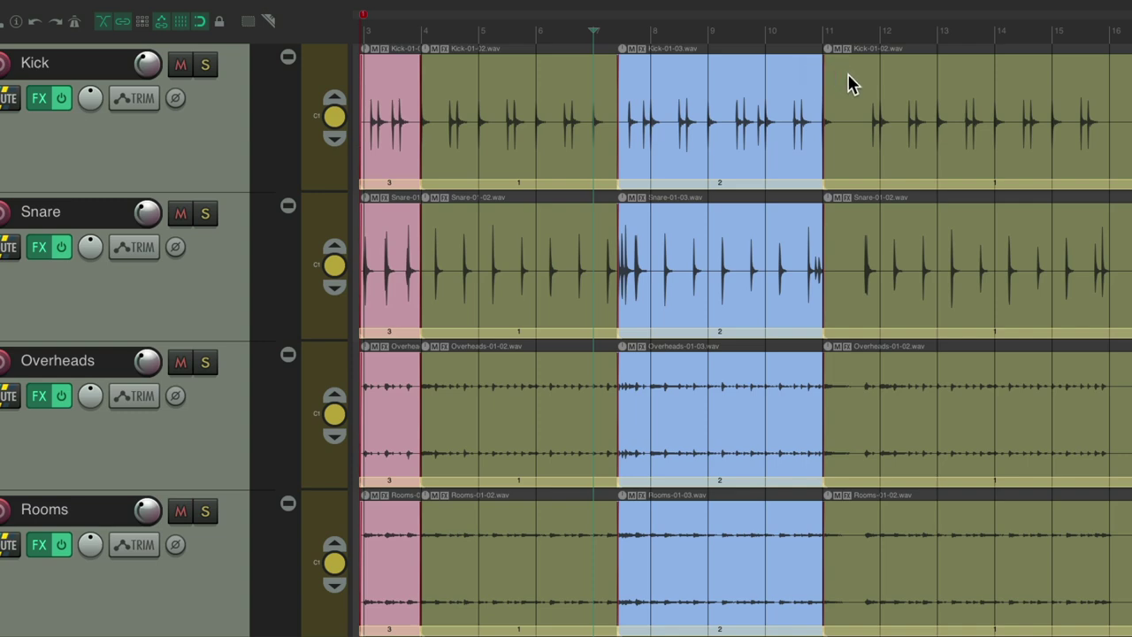
left_click(776, 27)
key("space")
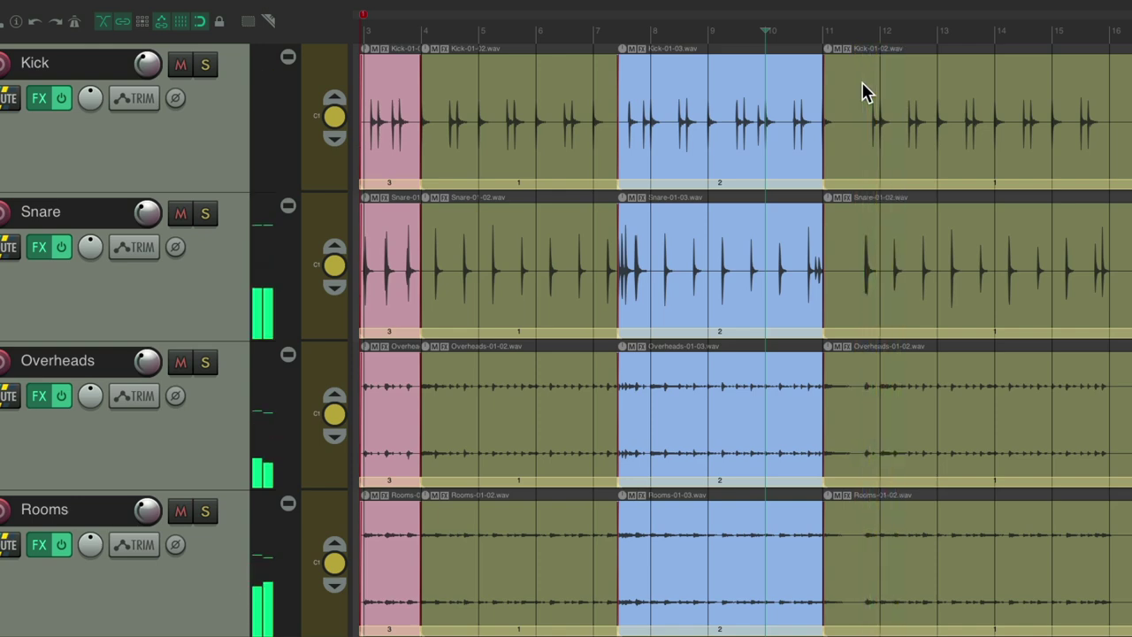
key("t")
key("space")
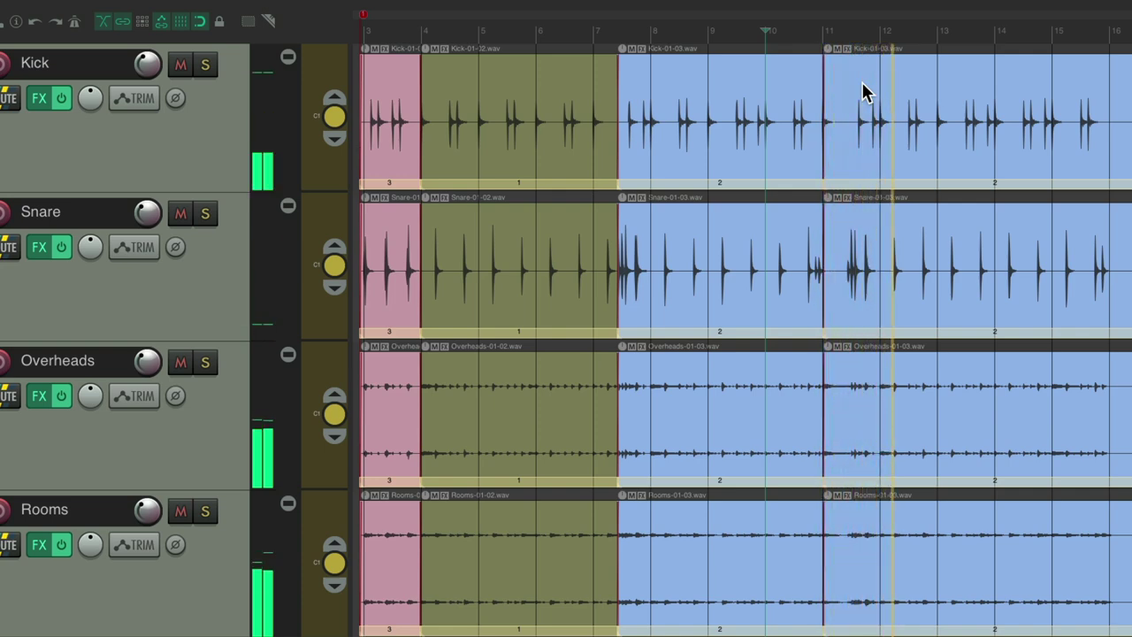
key("t")
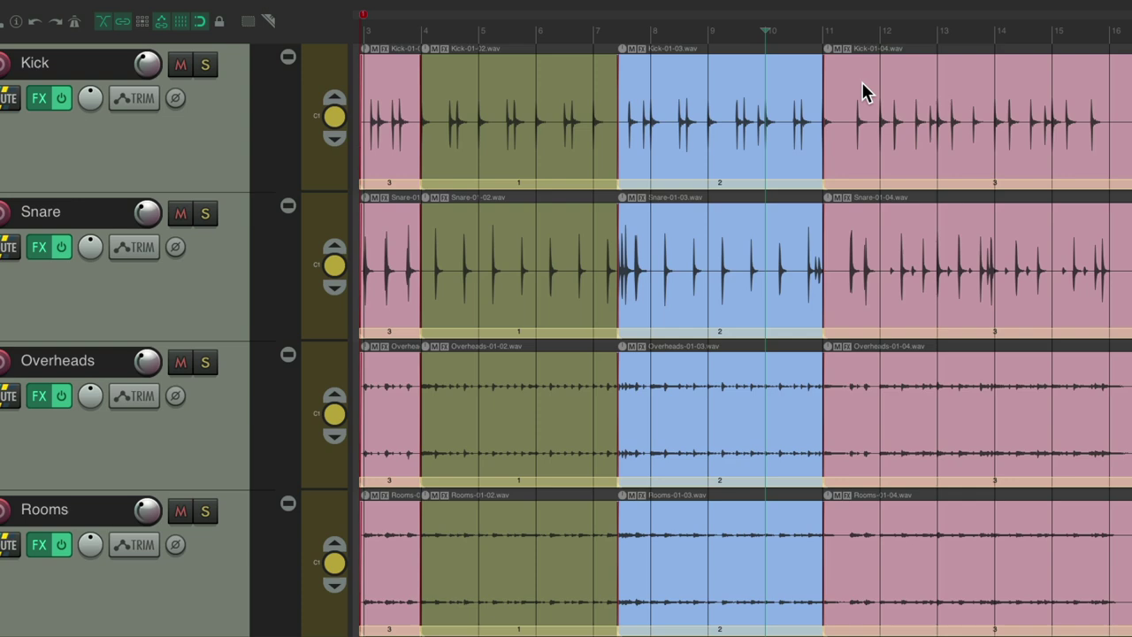
key("t")
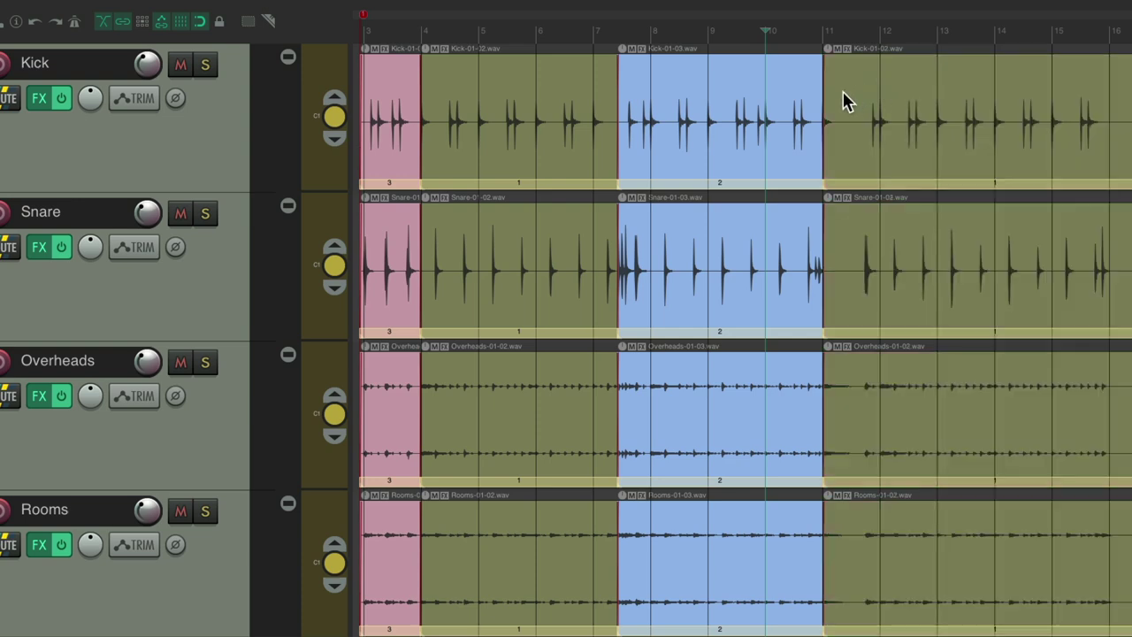
key("space")
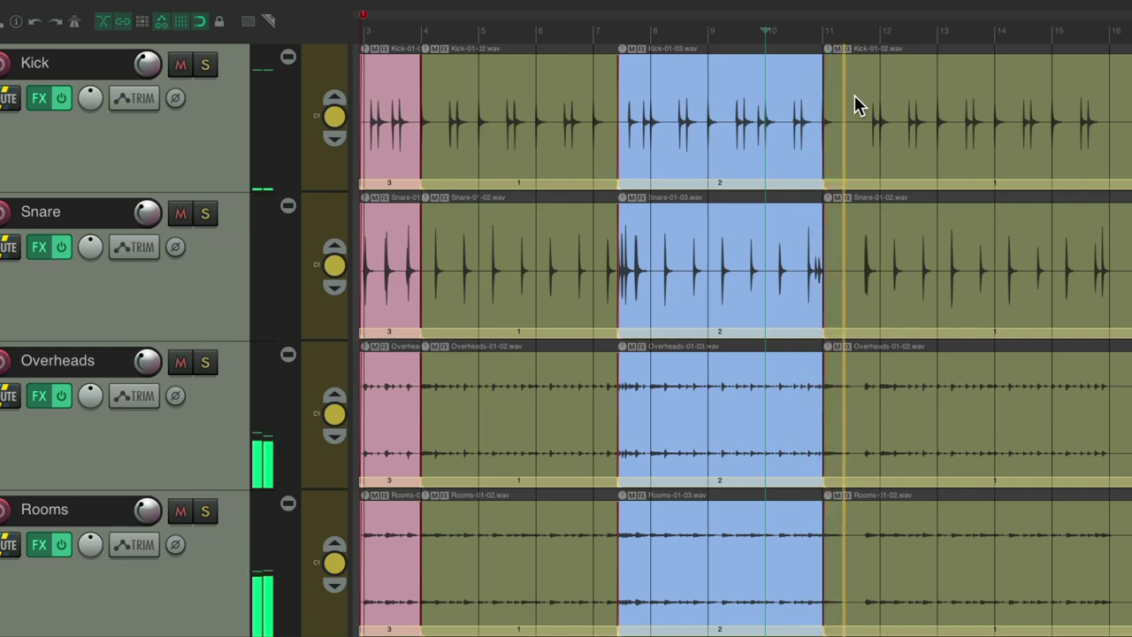
key("space")
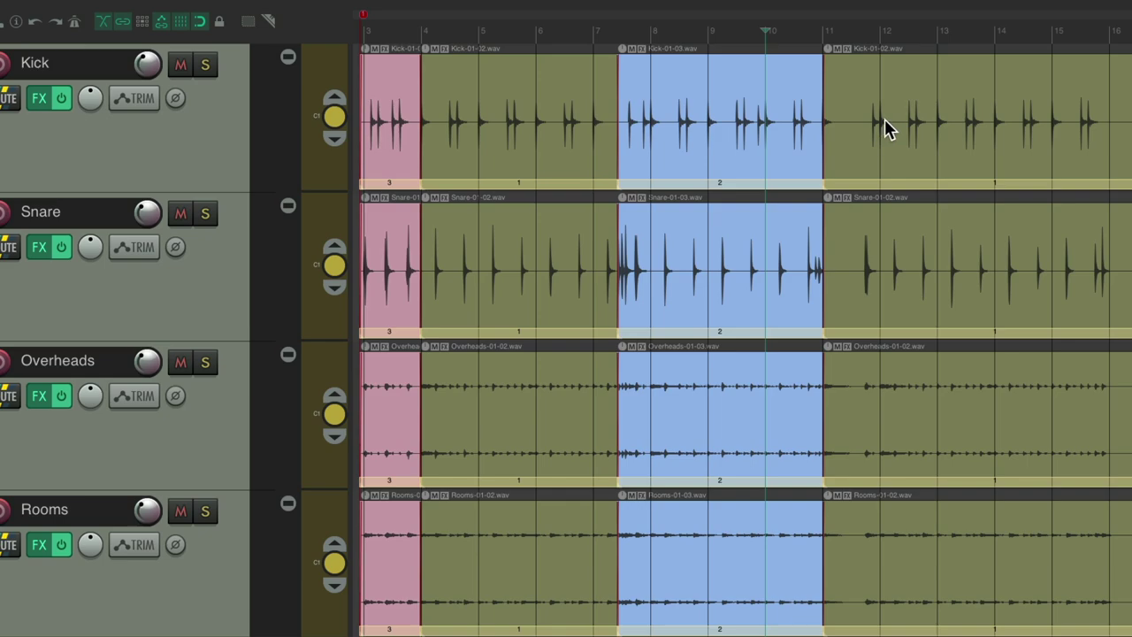
Step: Split the comp at bar 12, use take 3 from there on, and audition it
right_click(889, 191)
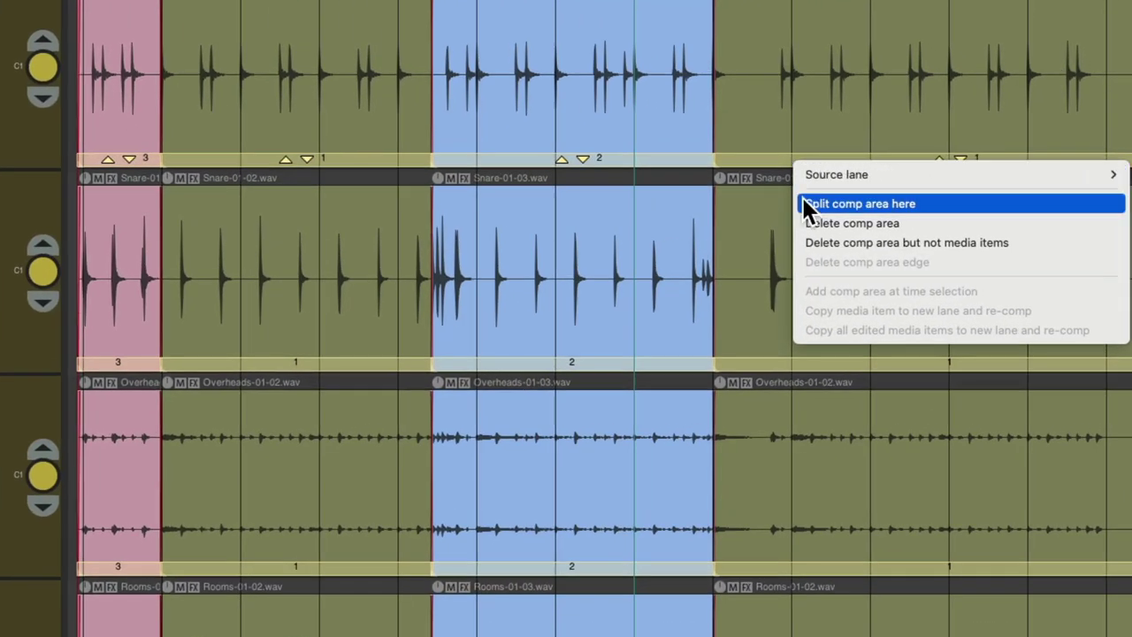
left_click(898, 221)
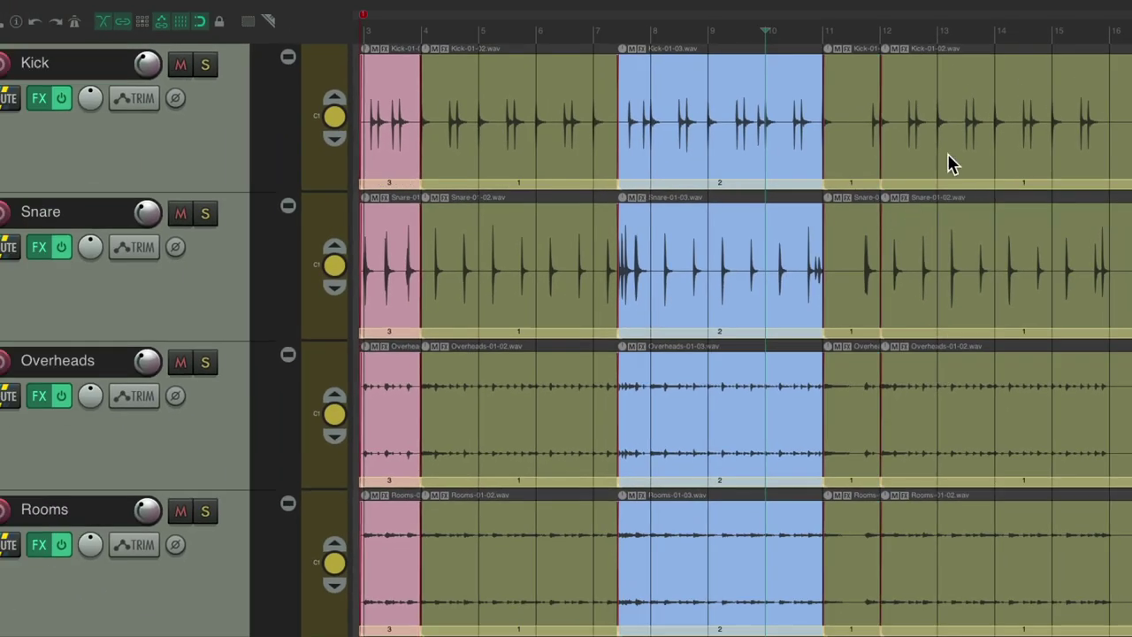
left_click(896, 75)
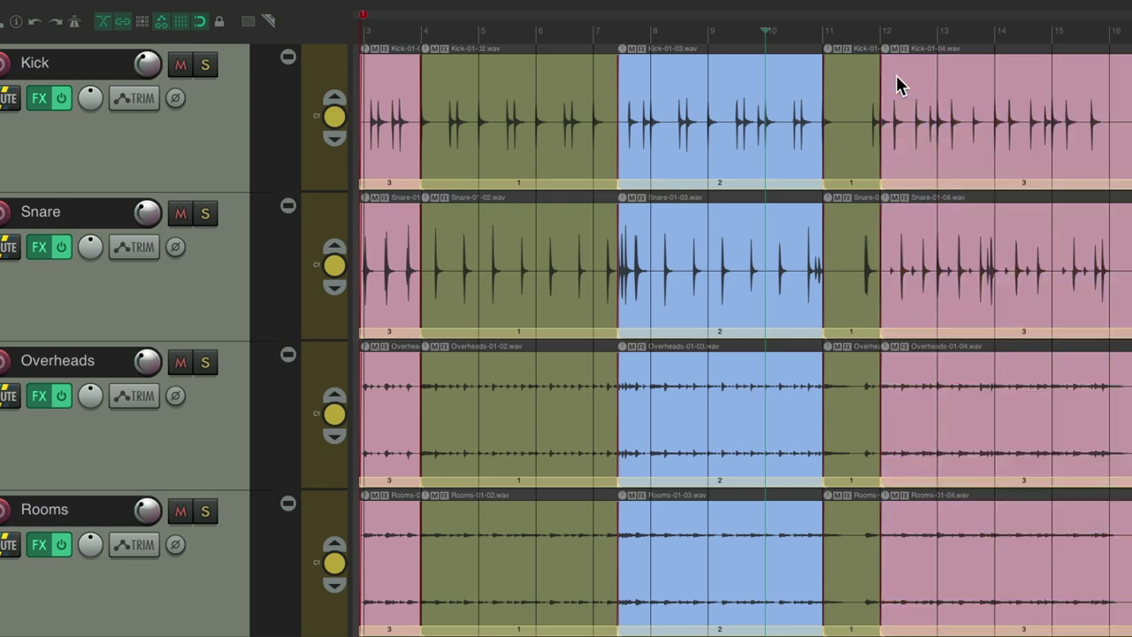
left_click(825, 29)
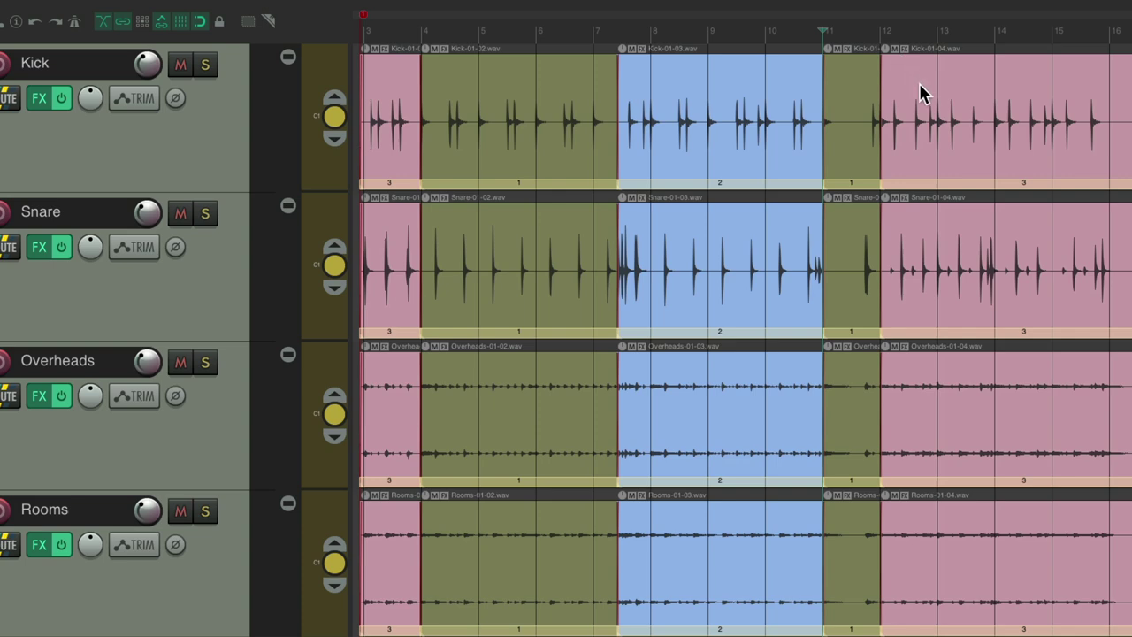
key("space")
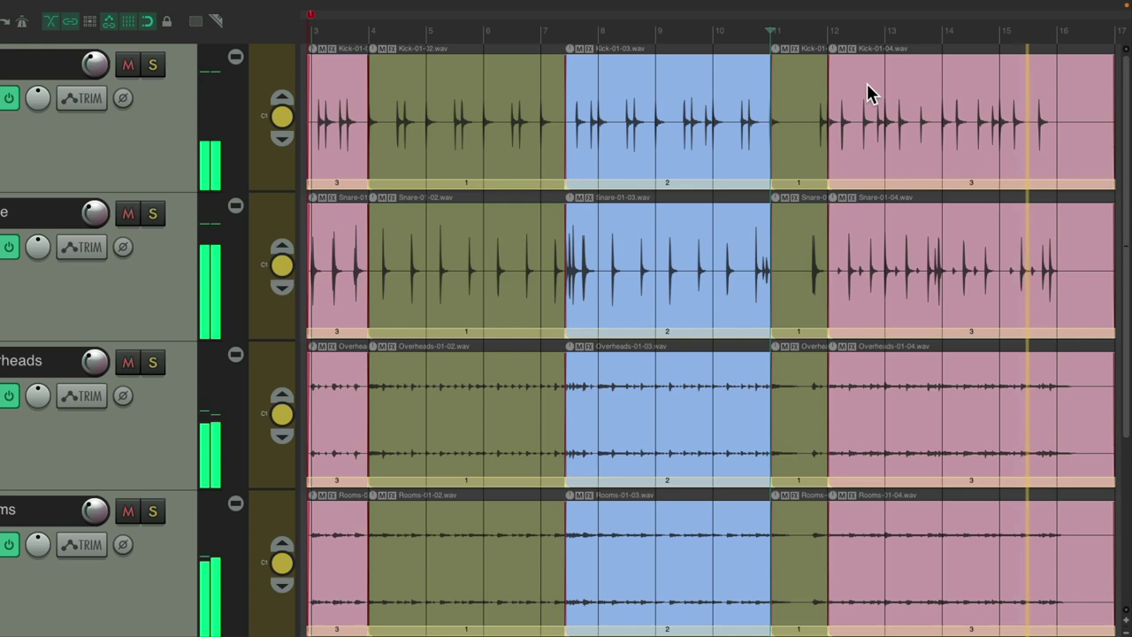
key("space")
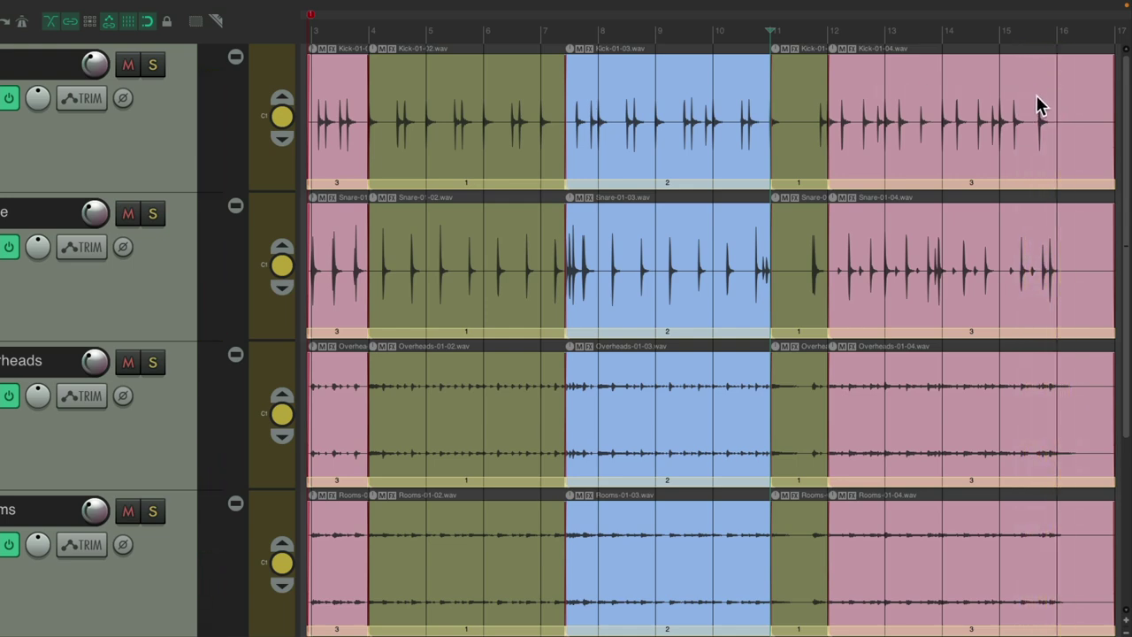
Step: Split the comp at bar 15 and audition take 1 for the last section
right_click(1002, 193)
left_click(987, 214)
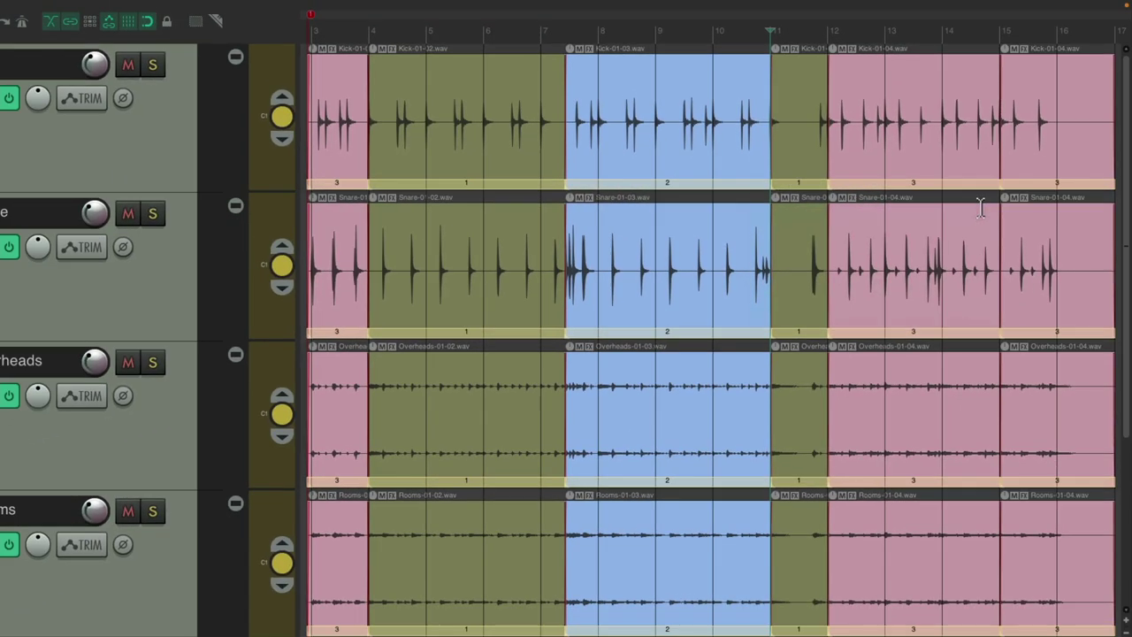
left_click(1031, 86)
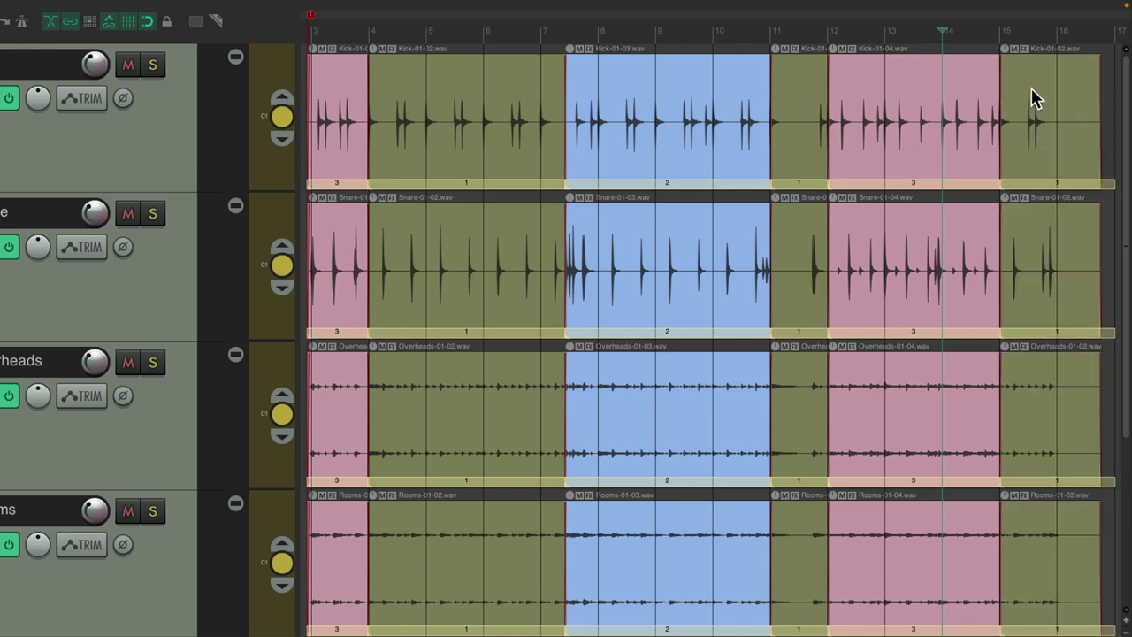
key("space")
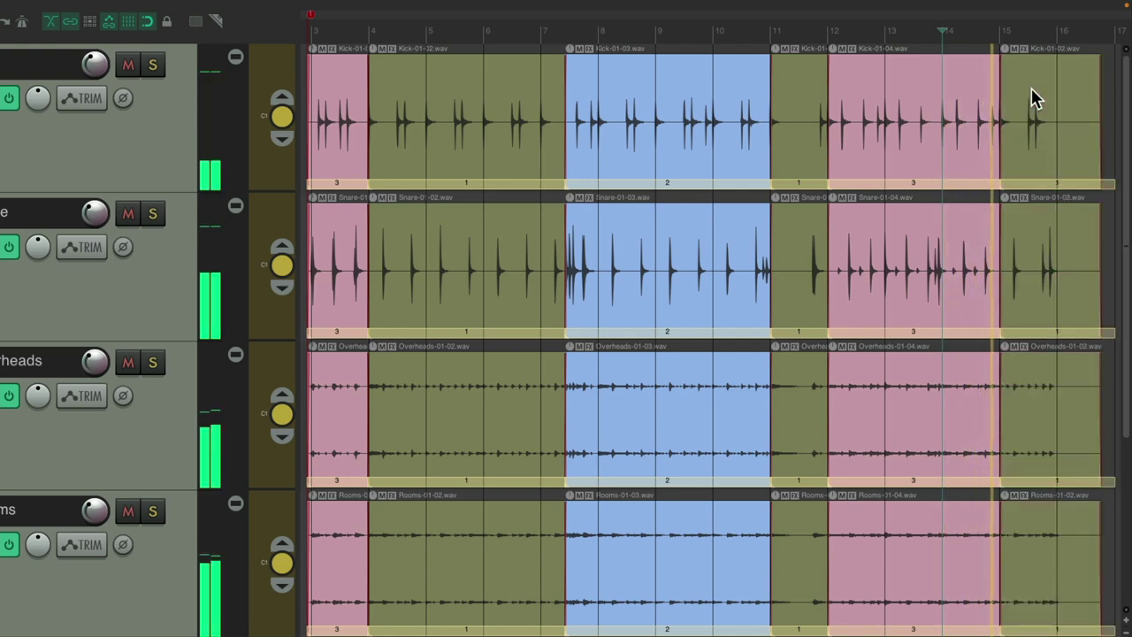
key("space")
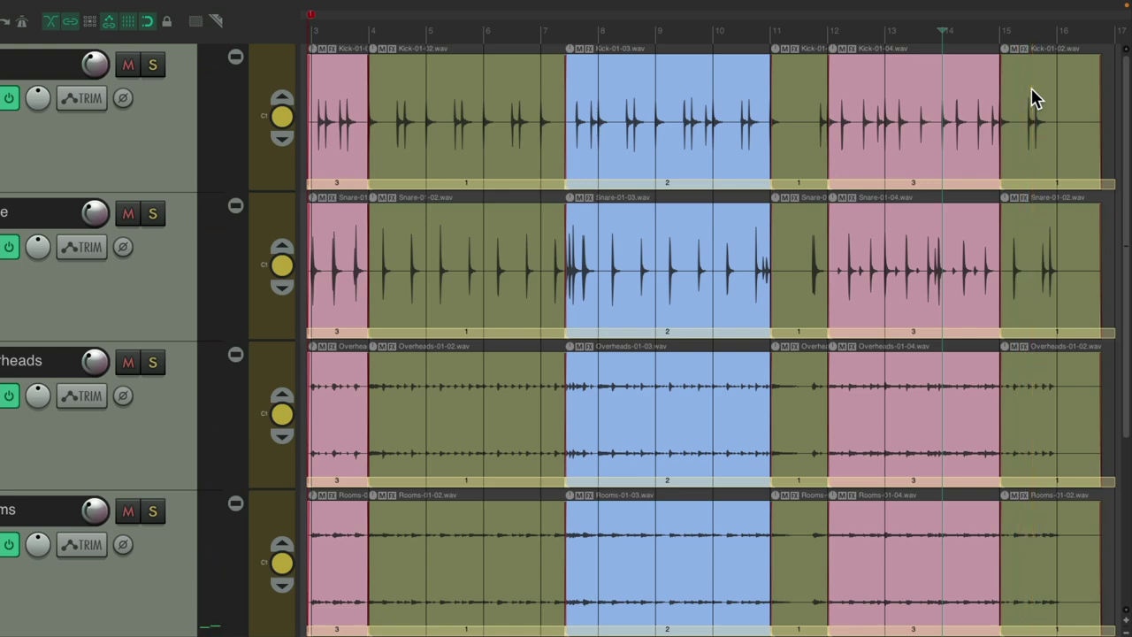
Step: Audition takes 2 and 3 for the ending, then settle on take 2
key("t")
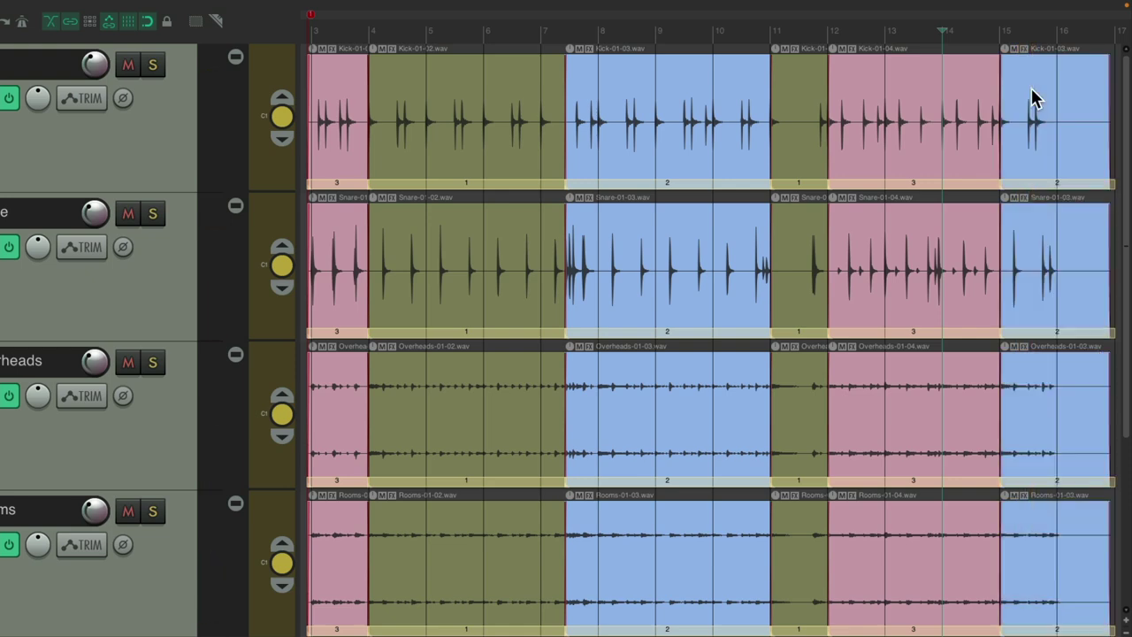
key("space")
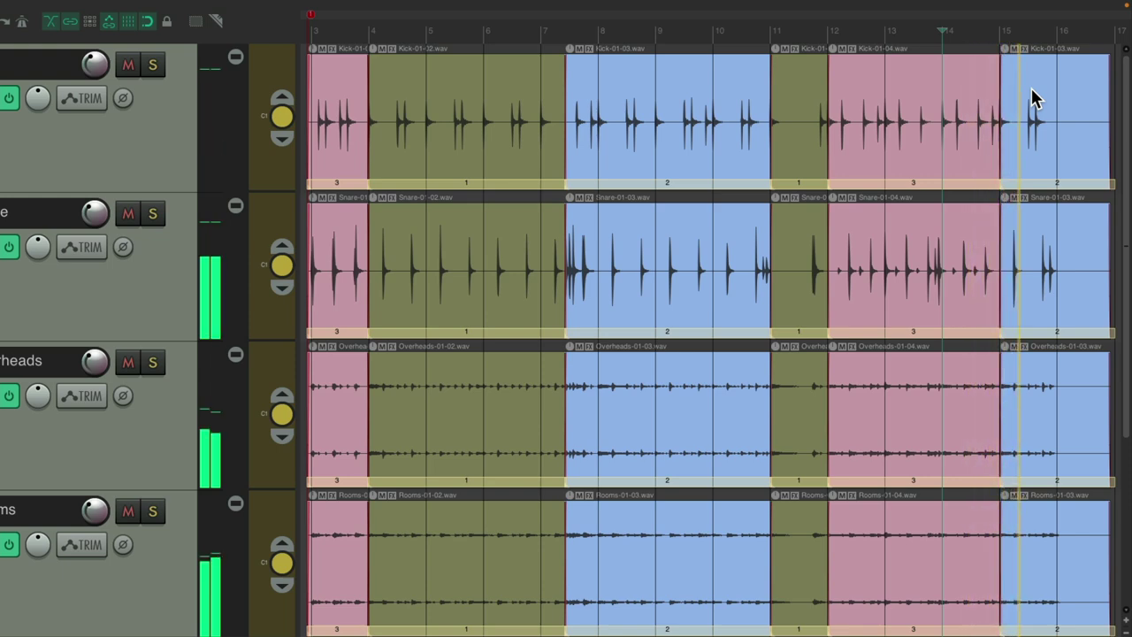
key("space")
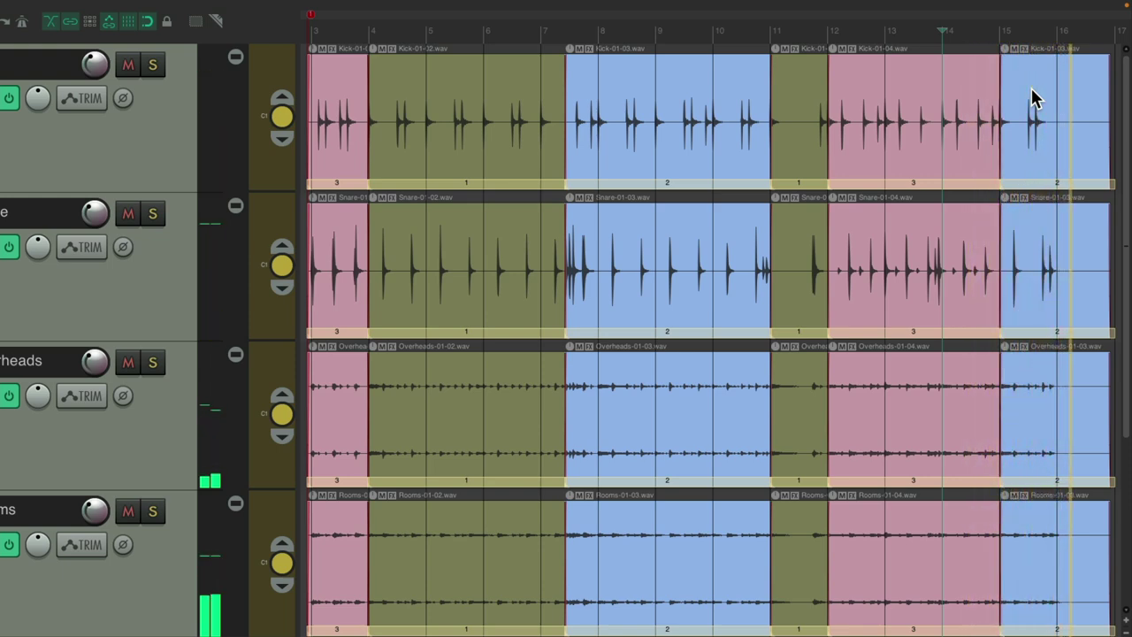
key("t")
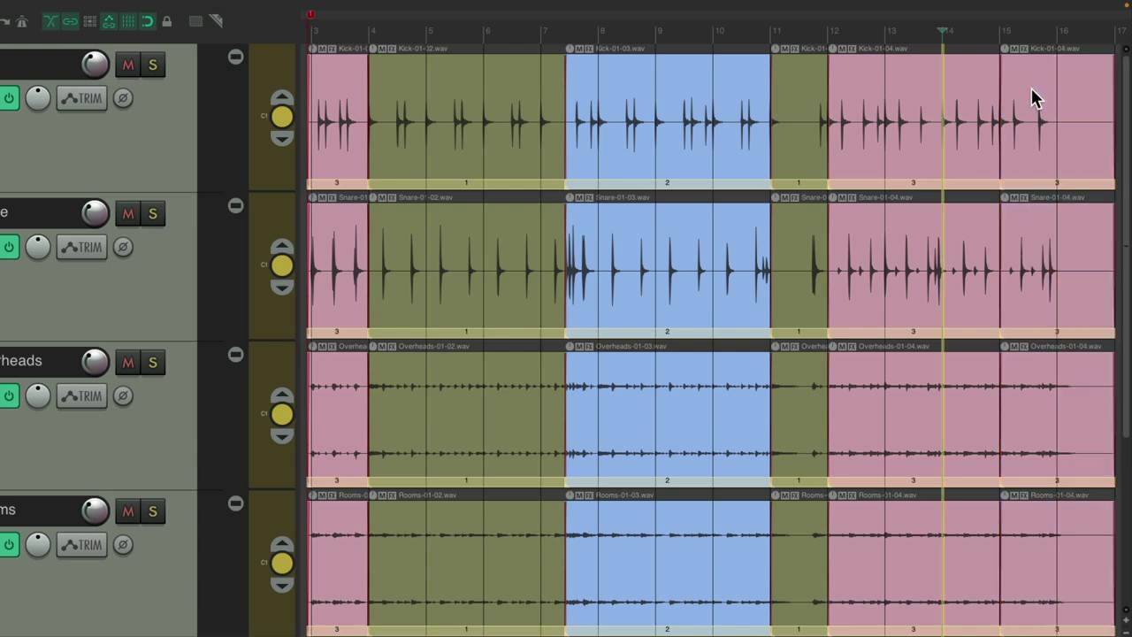
key("space")
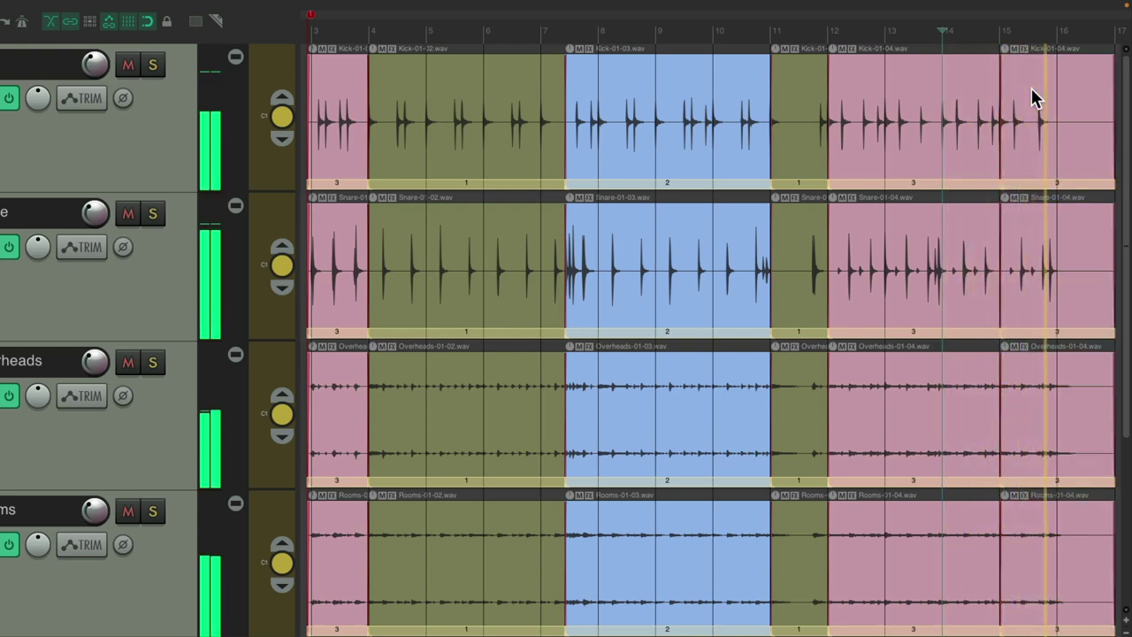
key("space")
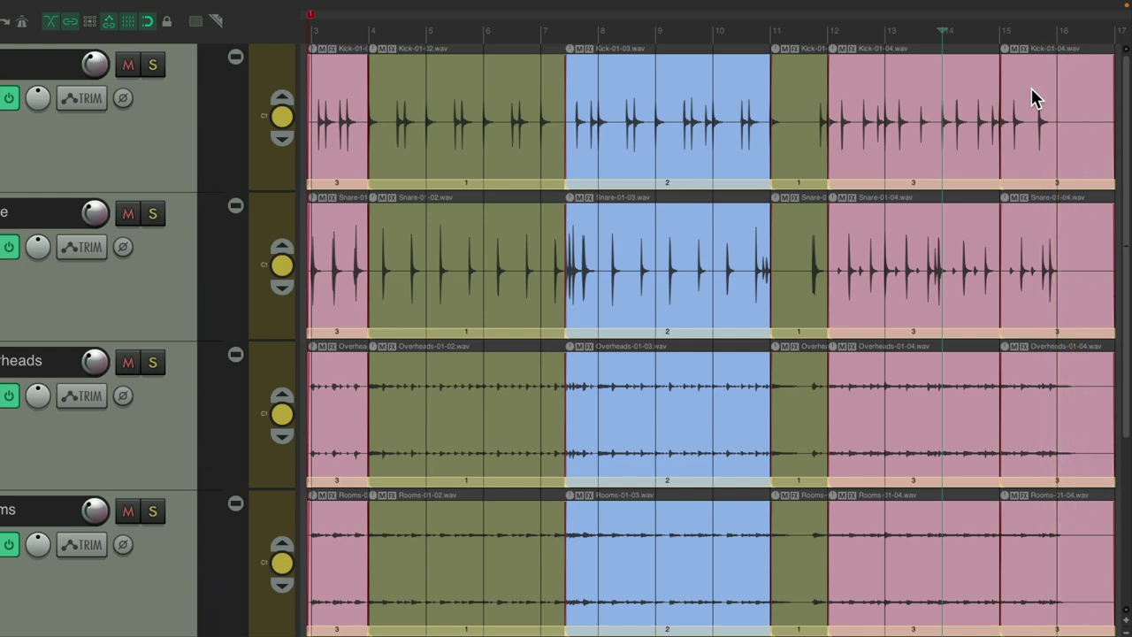
key("shift+t")
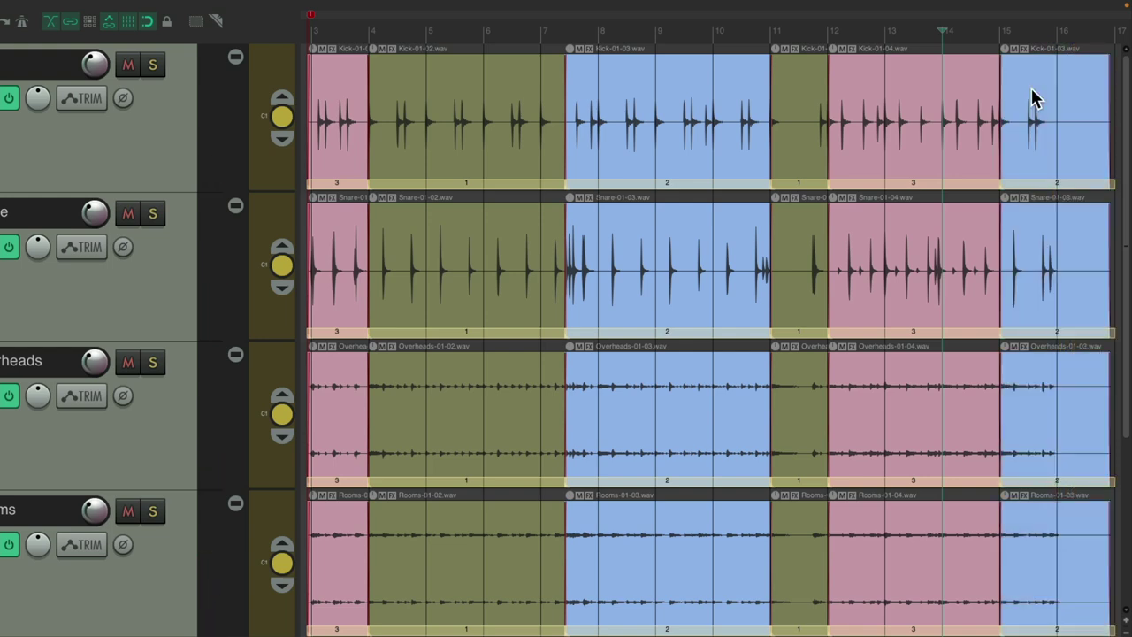
key("space")
Step: Move three crossfades earlier: the one near bar 15, green-to-pink, and blue-to-green
scroll(1020, 116, "up", 8)
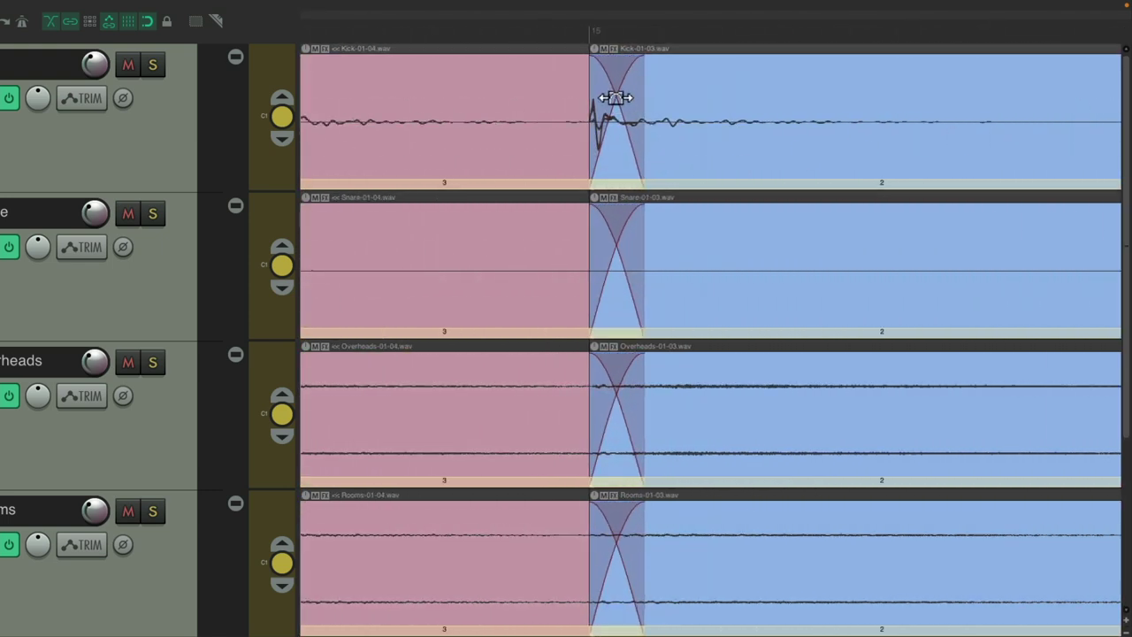
left_click_drag(616, 98, 561, 119)
scroll(563, 121, "down", 8)
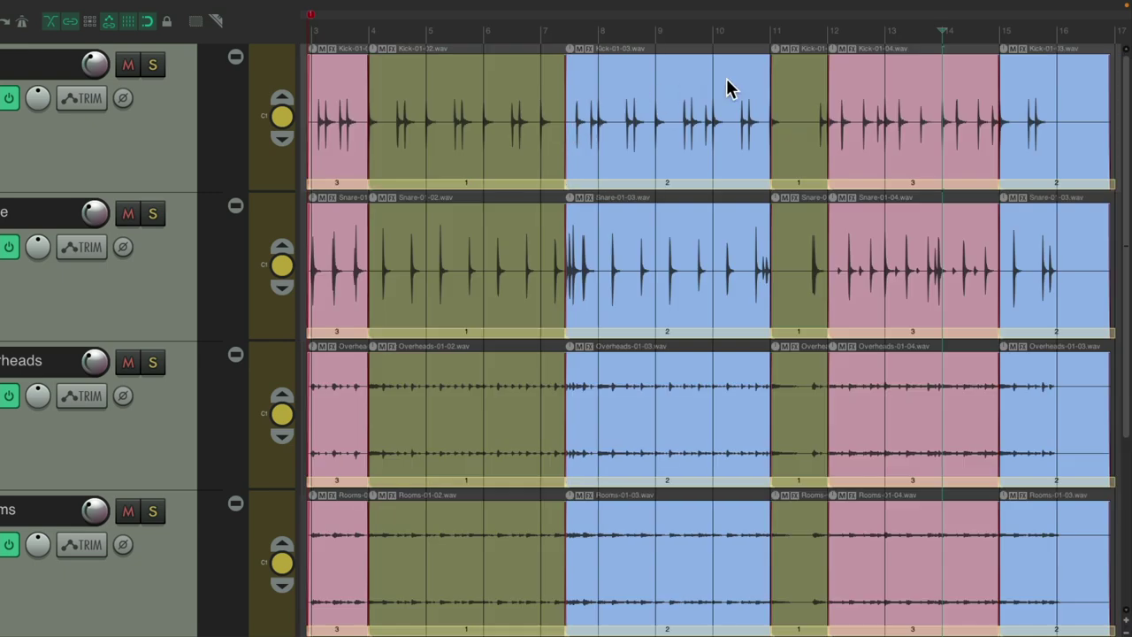
scroll(834, 132, "up", 8)
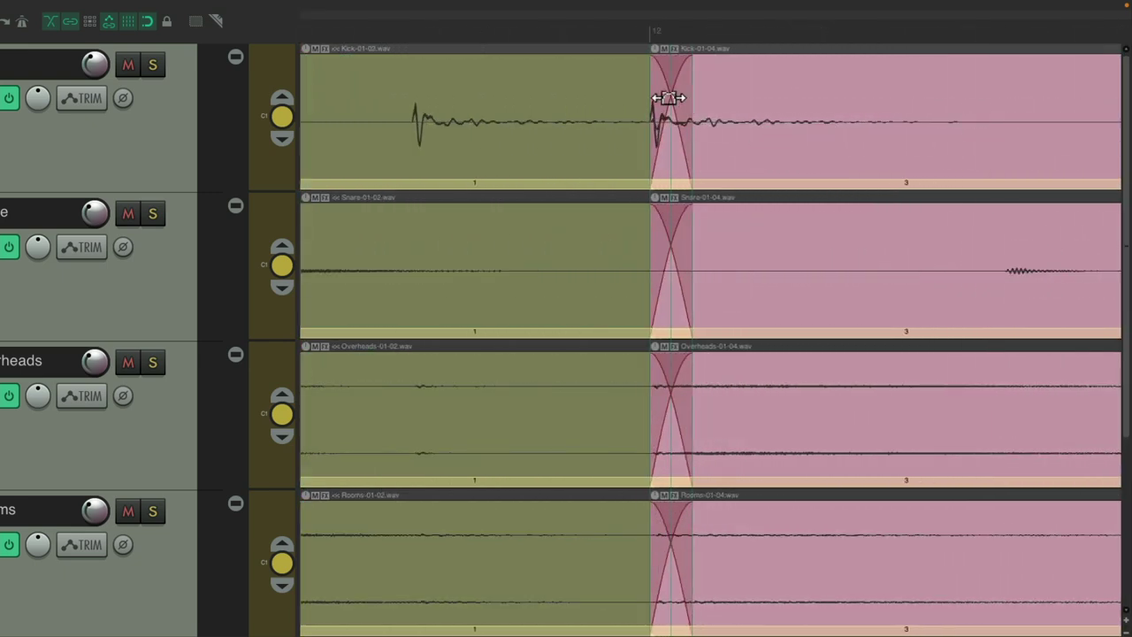
left_click_drag(668, 99, 629, 120)
scroll(634, 129, "down", 6)
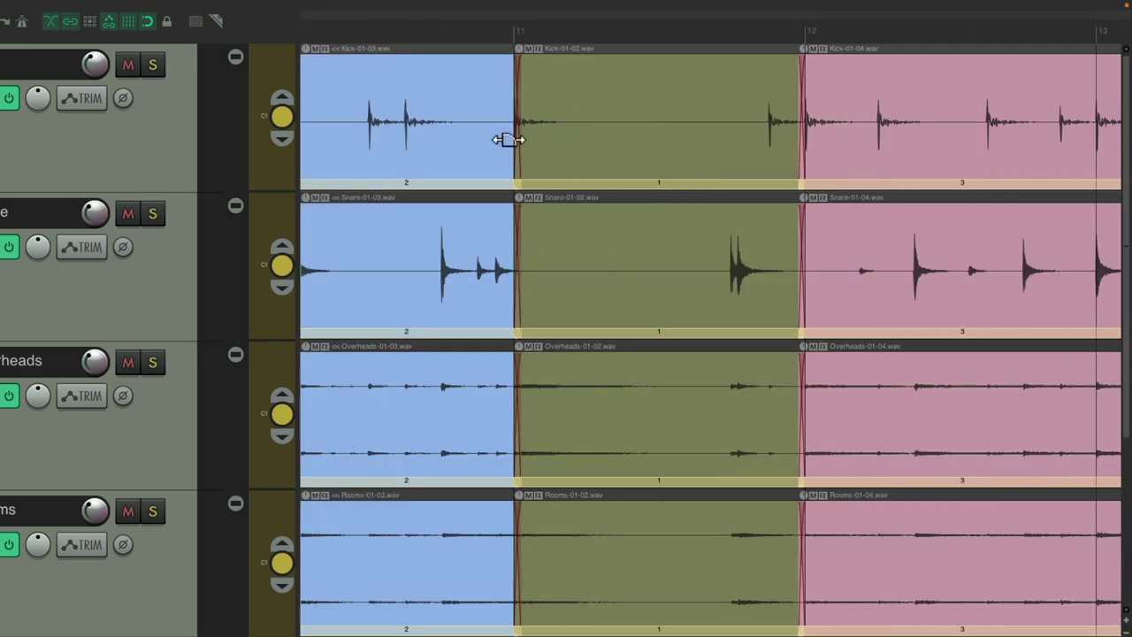
scroll(509, 140, "up", 5)
left_click_drag(576, 101, 529, 110)
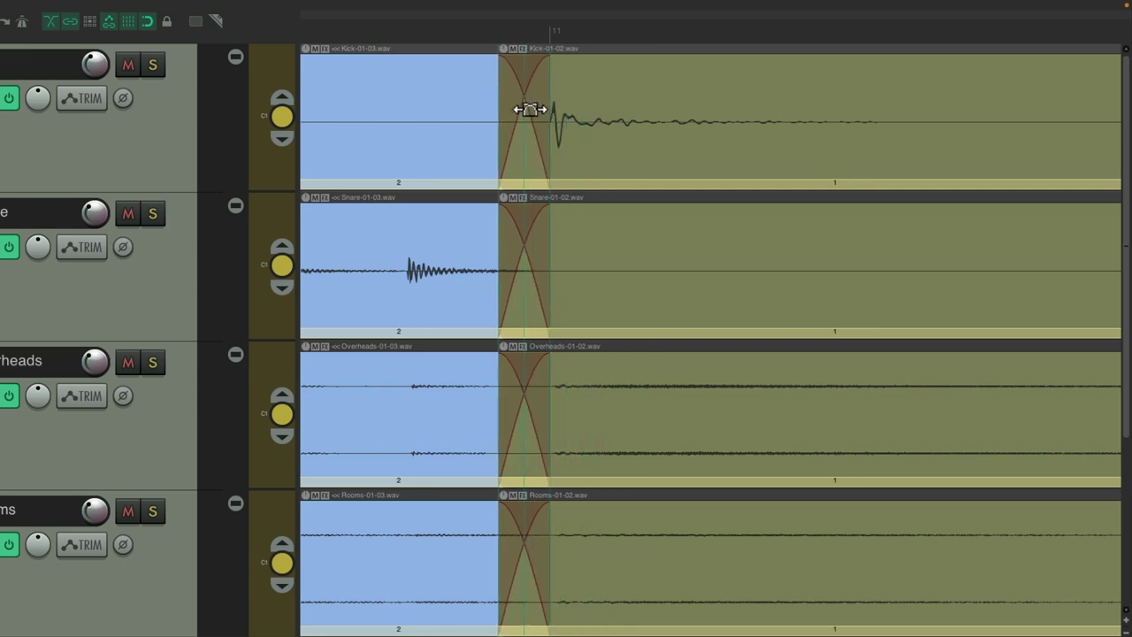
scroll(529, 111, "down", 7)
scroll(565, 134, "up", 6)
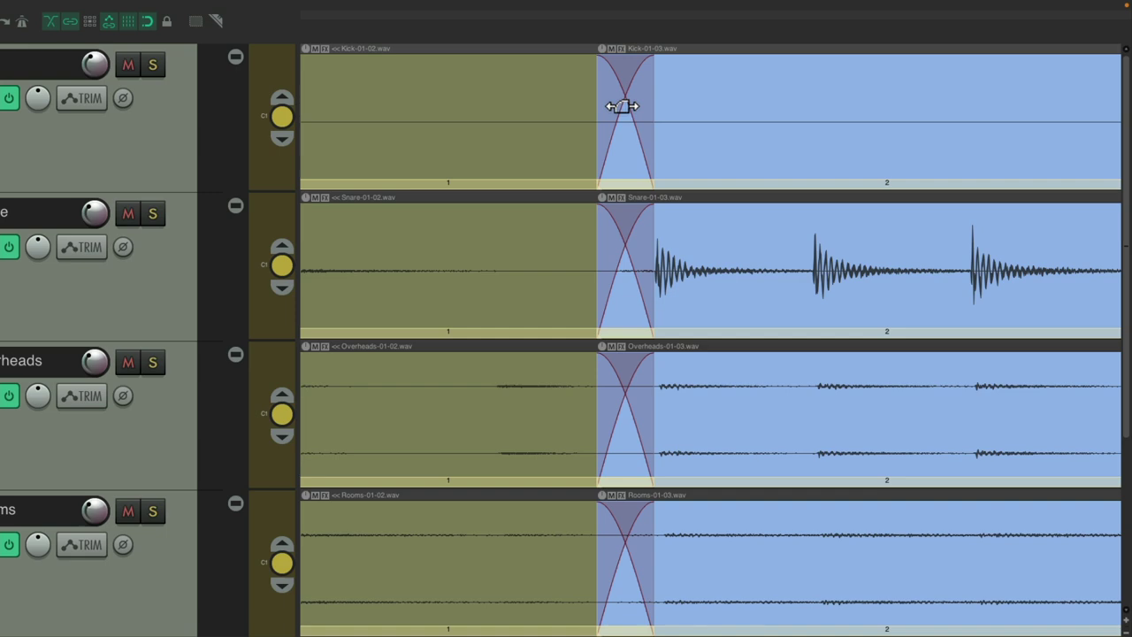
scroll(622, 106, "down", 6)
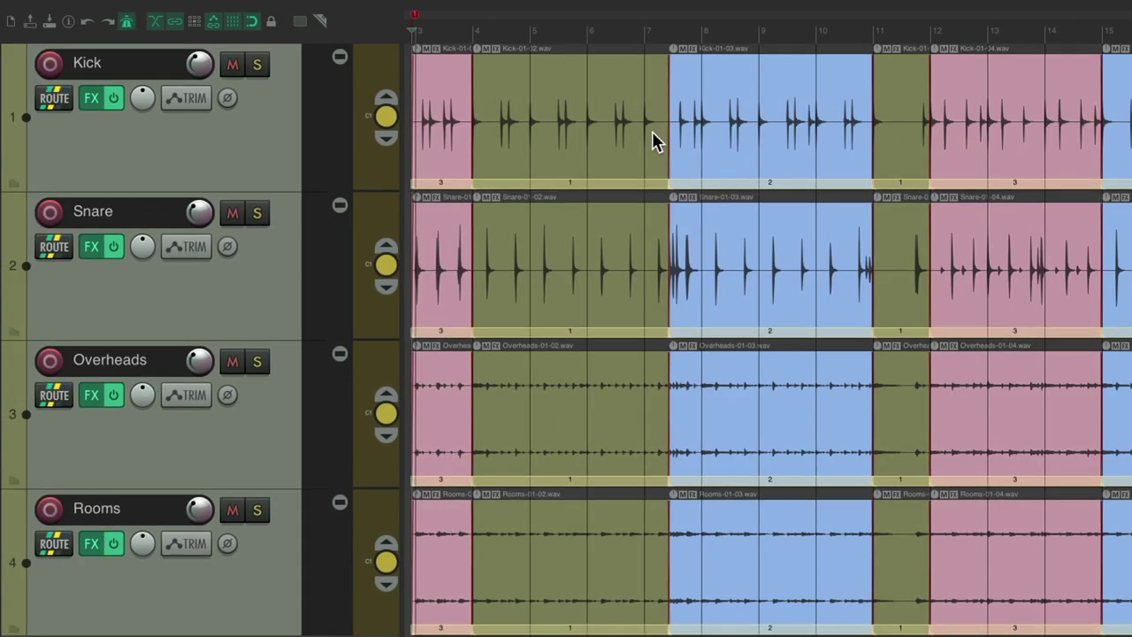
left_click(386, 127)
left_click(387, 127)
left_click(339, 56)
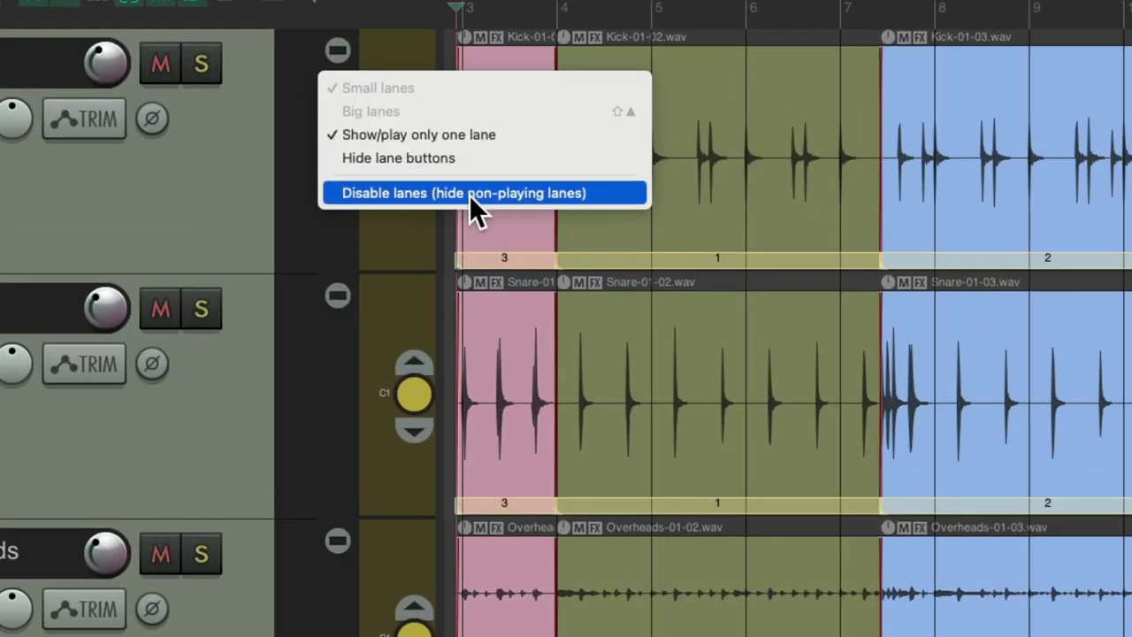
left_click(468, 194)
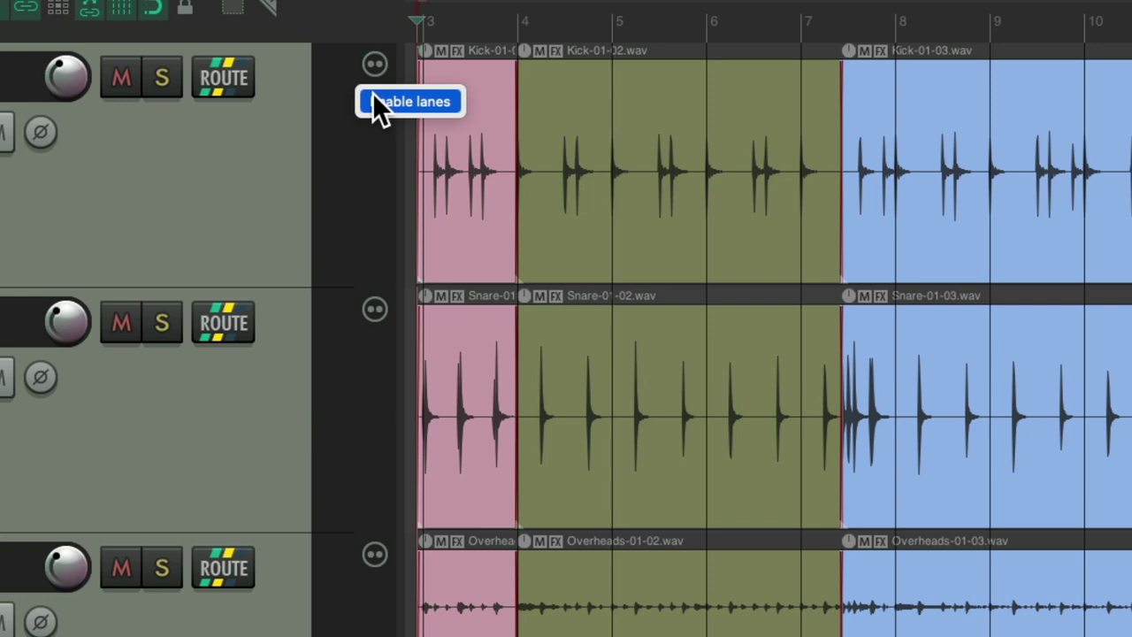
left_click(375, 67)
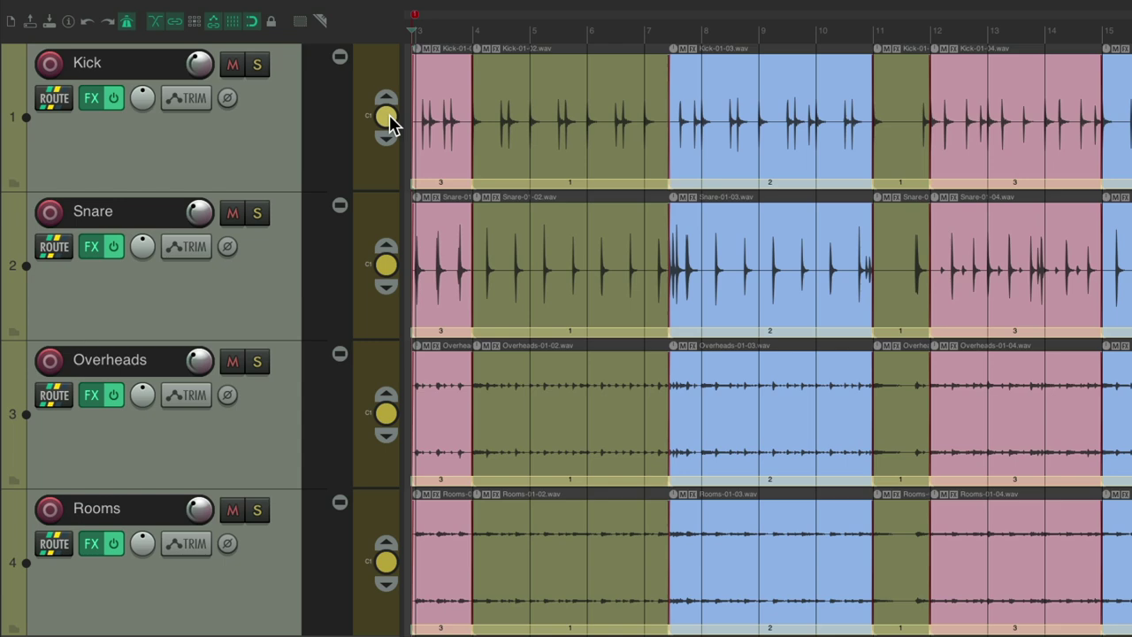
key("t")
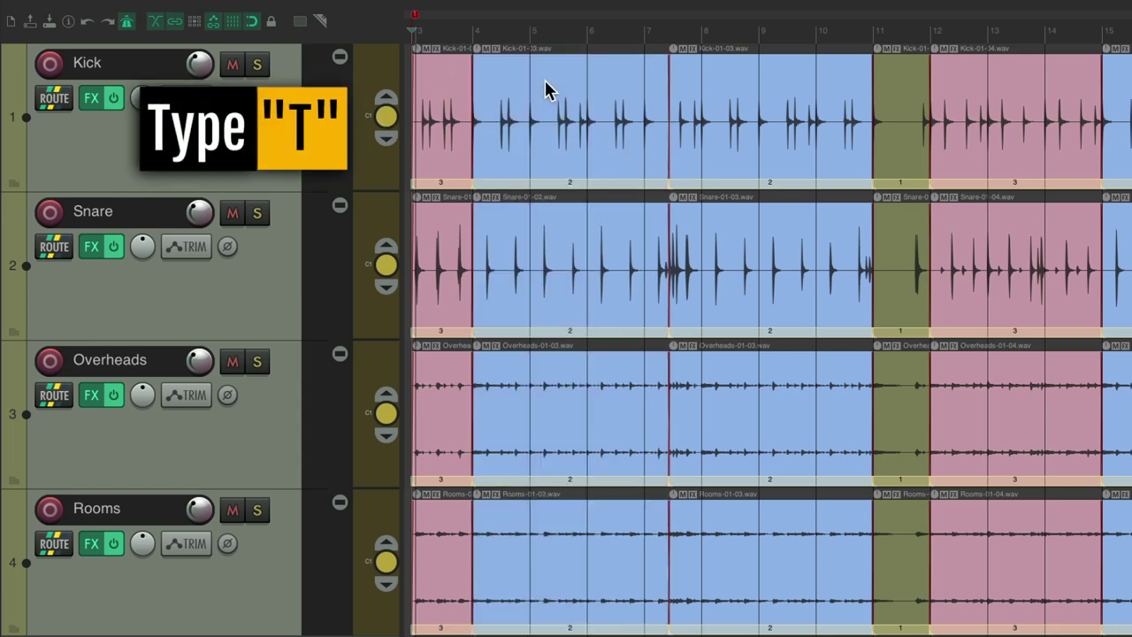
key("t")
key("t")
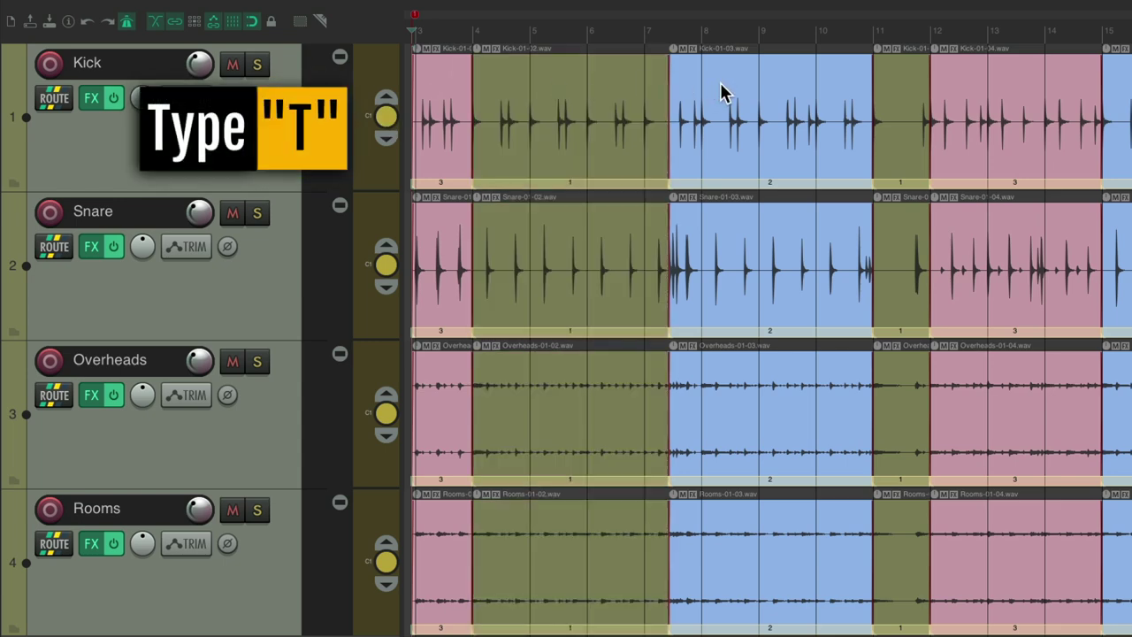
key("t")
key("t")
key("t")
key("t")
key("space")
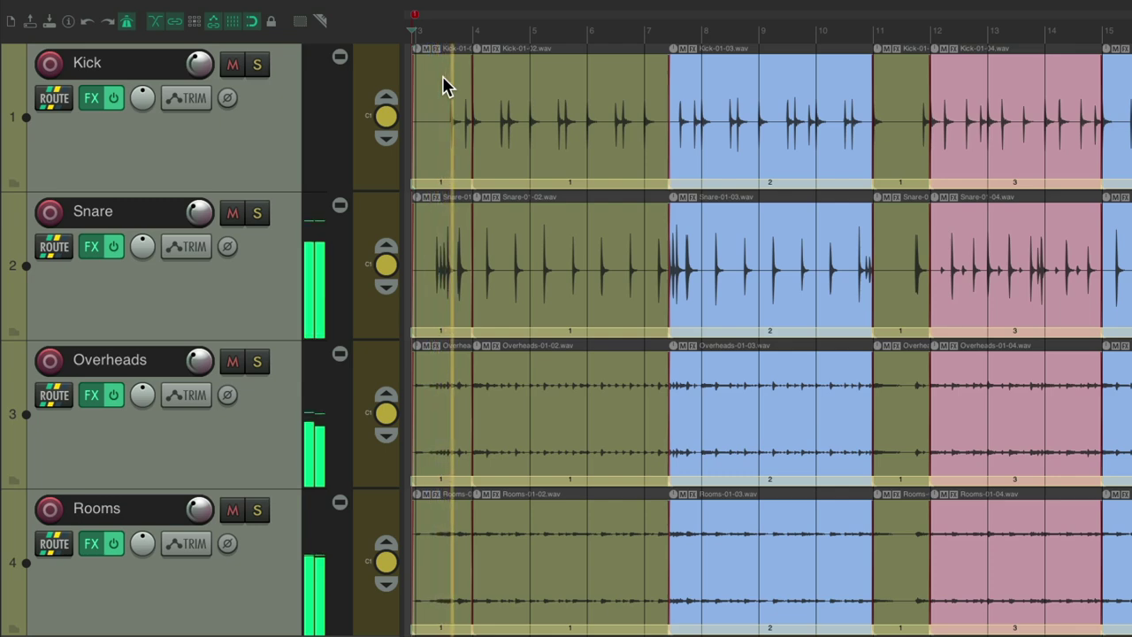
key("space")
key("t")
key("space")
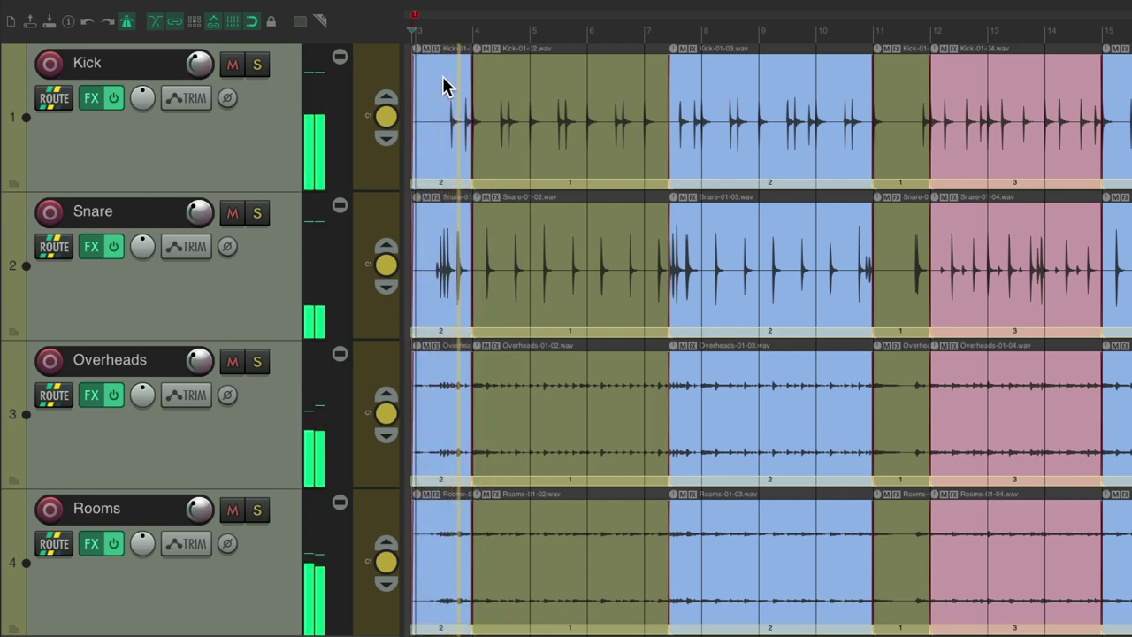
key("space")
key("t")
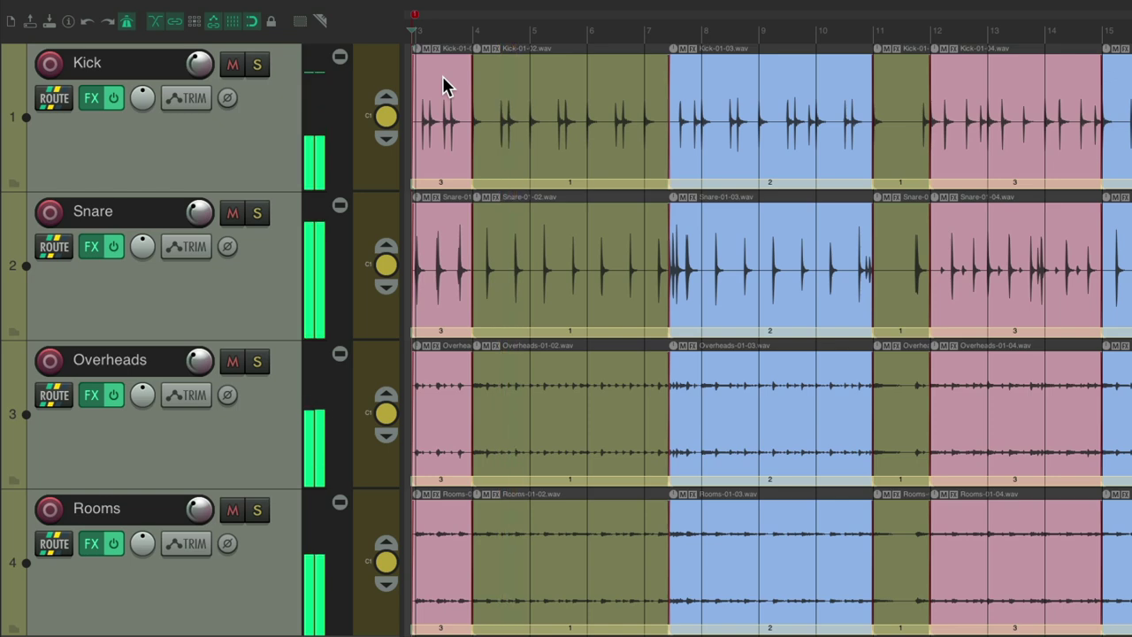
key("space")
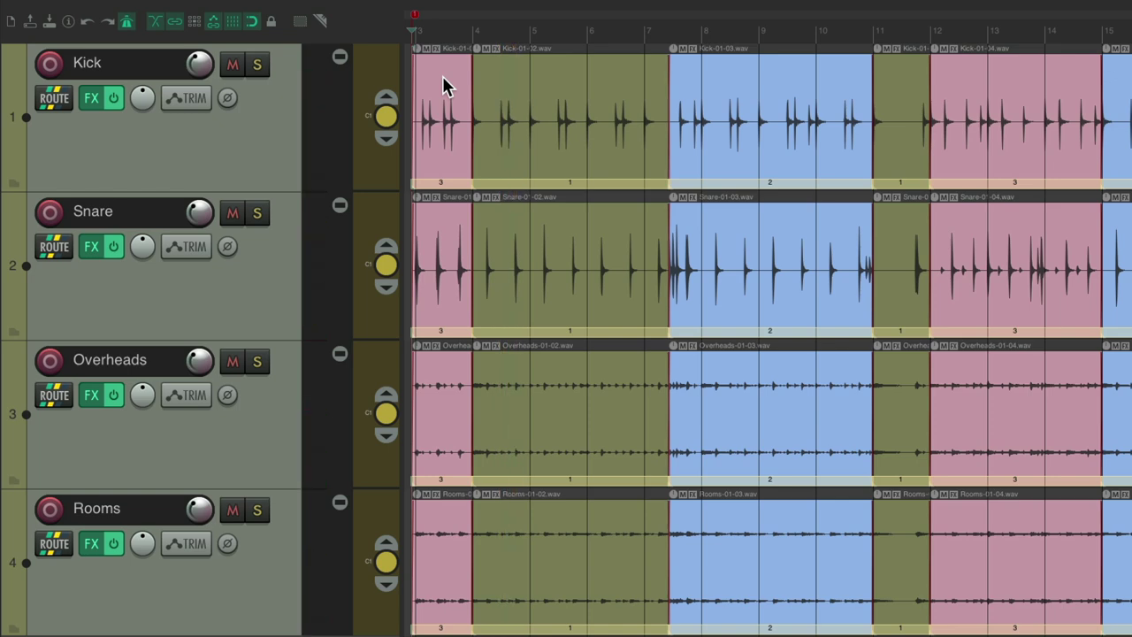
Step: With lanes disabled, drag the pink-to-green crossfade later on all tracks, then re-enable lanes
left_click(340, 57)
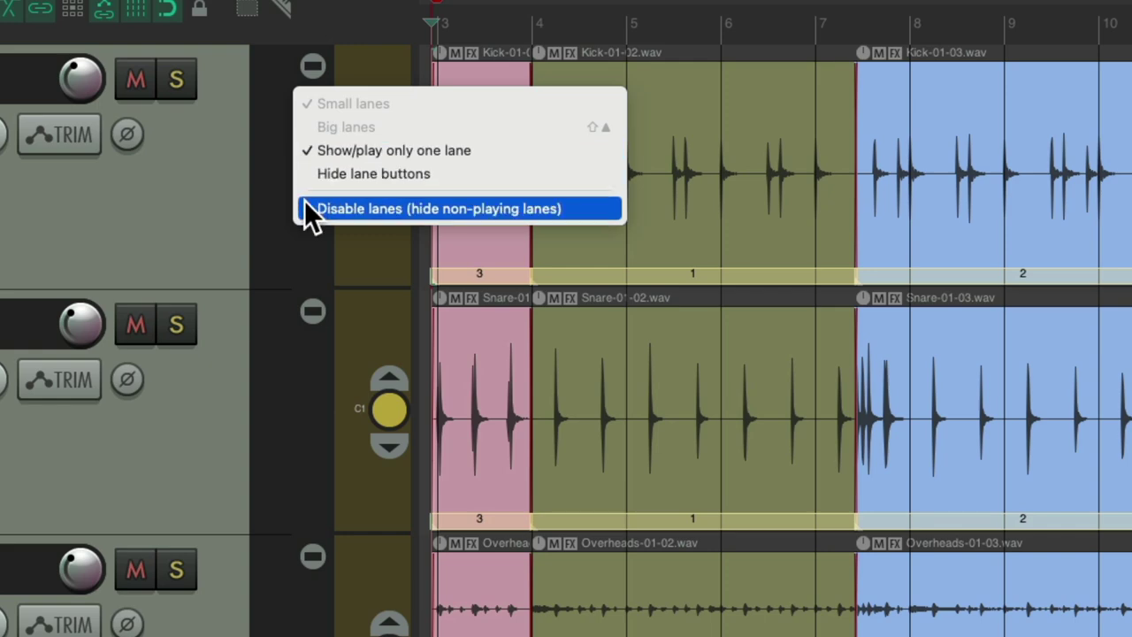
left_click(304, 209)
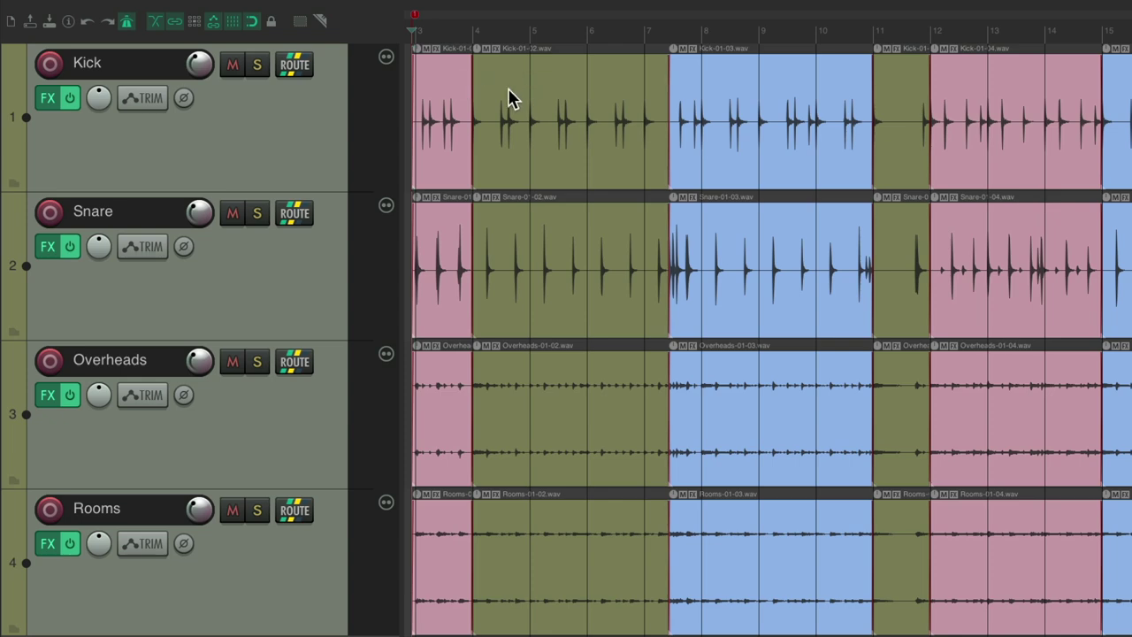
scroll(462, 147, "up", 2)
scroll(464, 147, "up", 6)
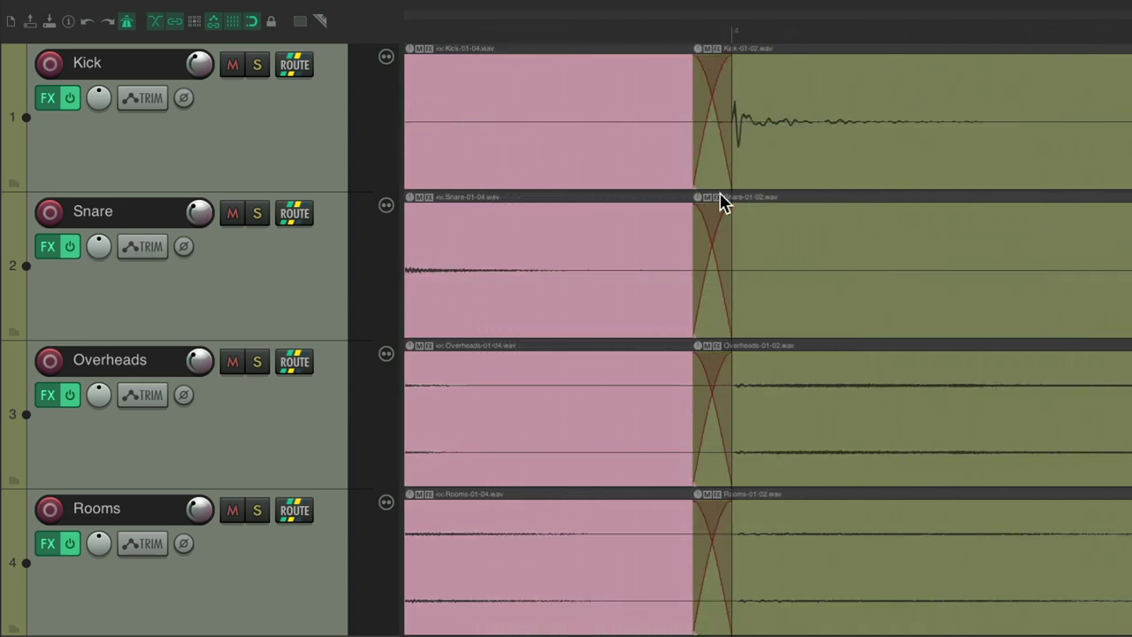
left_click(649, 108)
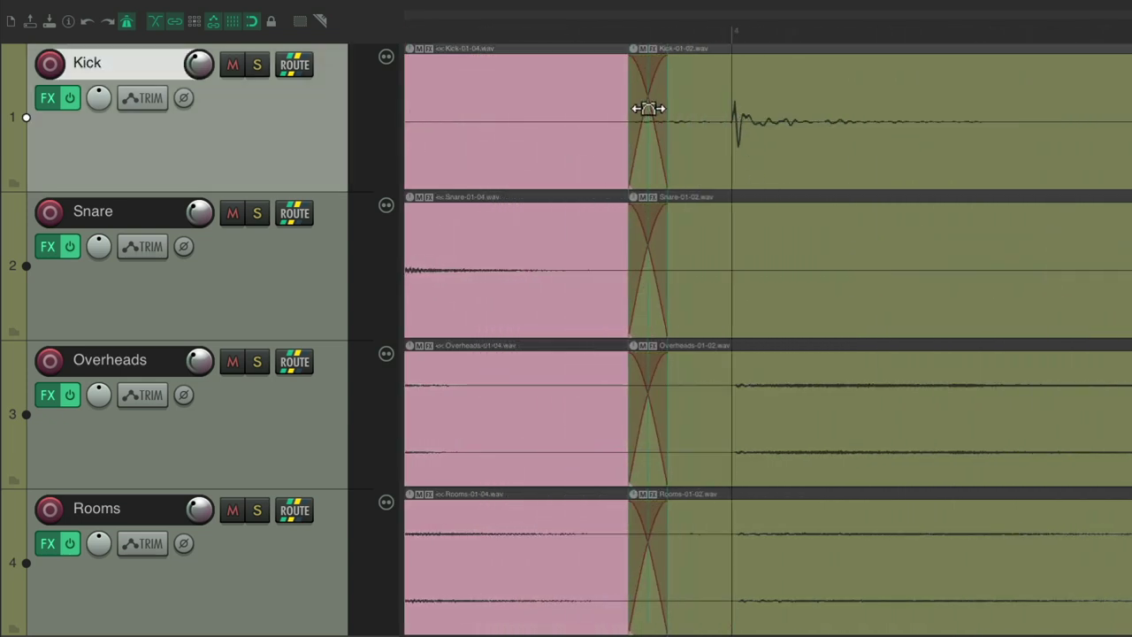
left_click_drag(649, 108, 712, 113)
scroll(652, 143, "down", 8)
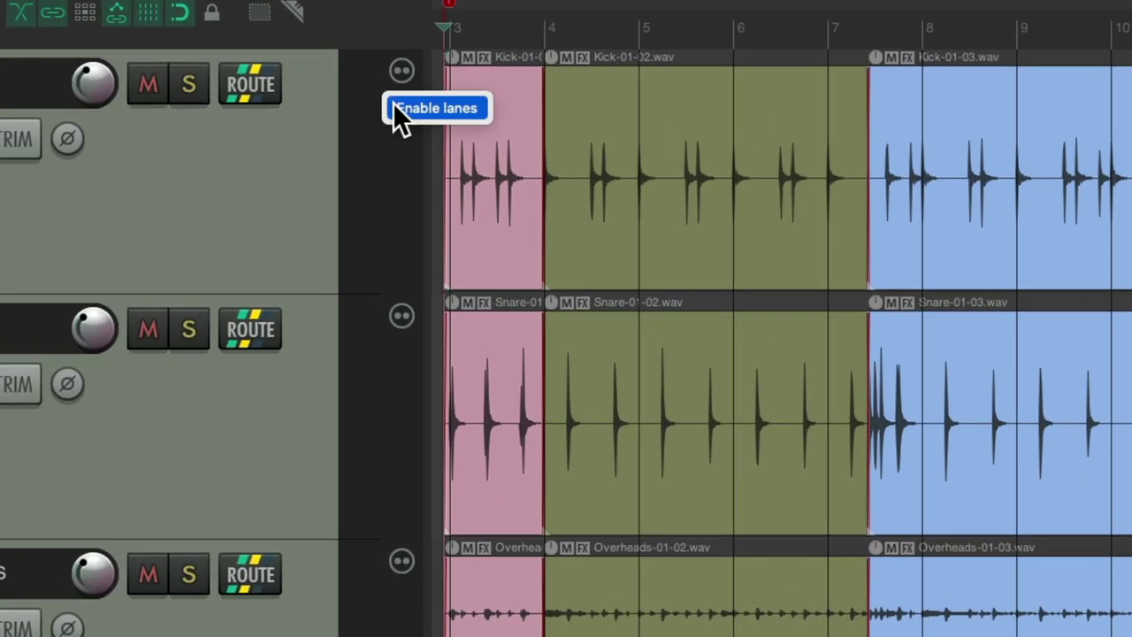
left_click(387, 59)
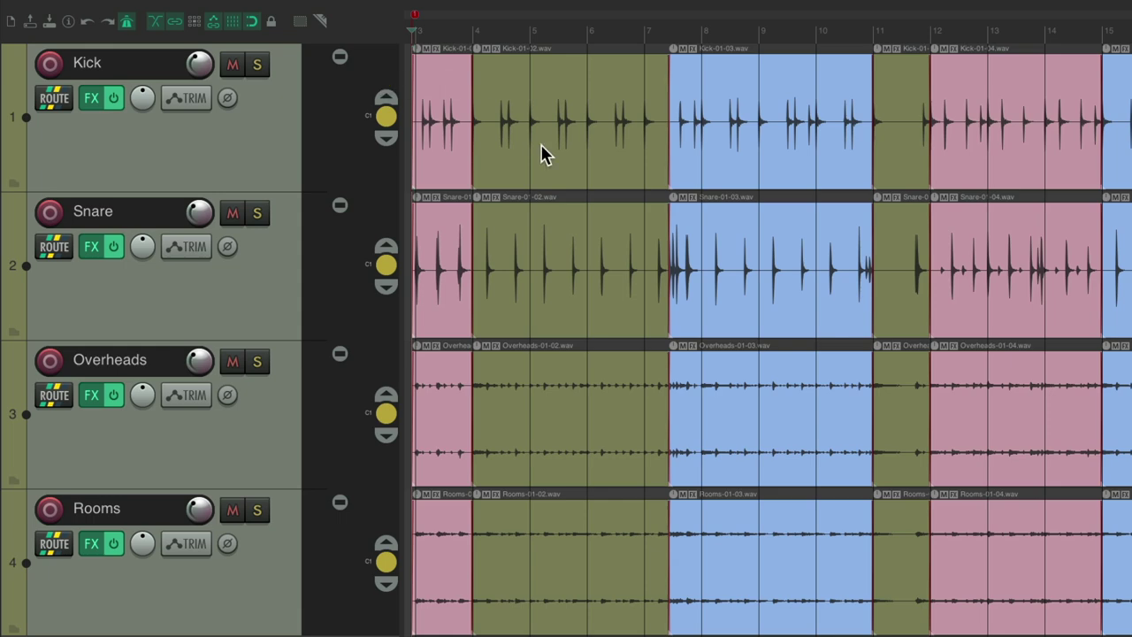
Step: Turn off Show/play only lane, audition source lanes 1 and 2, then return to C1
right_click(387, 115)
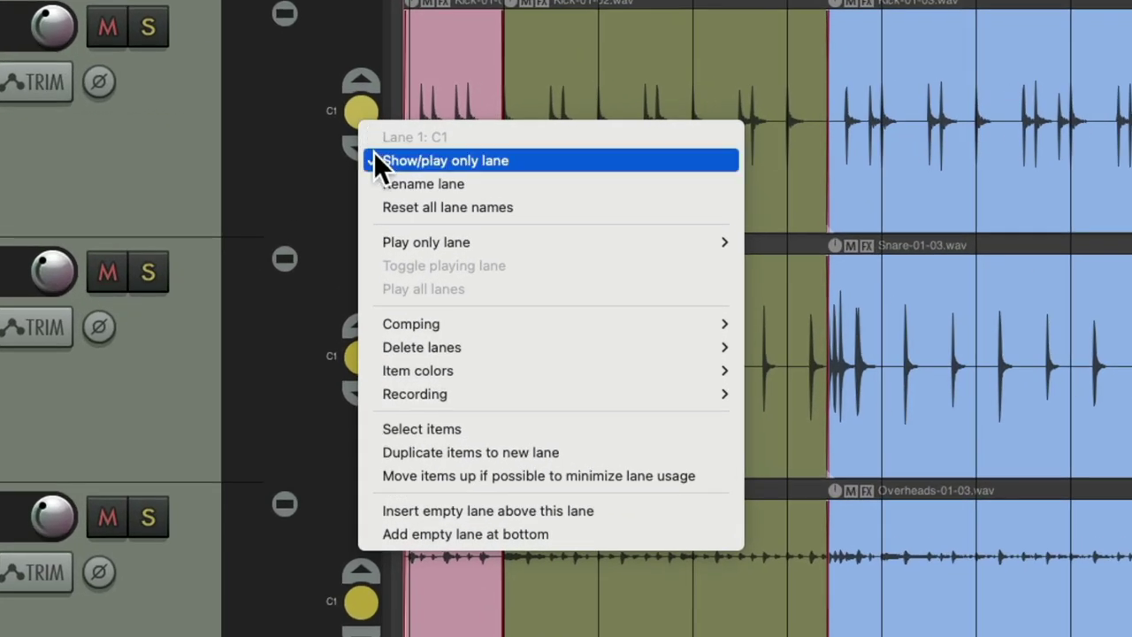
left_click(374, 155)
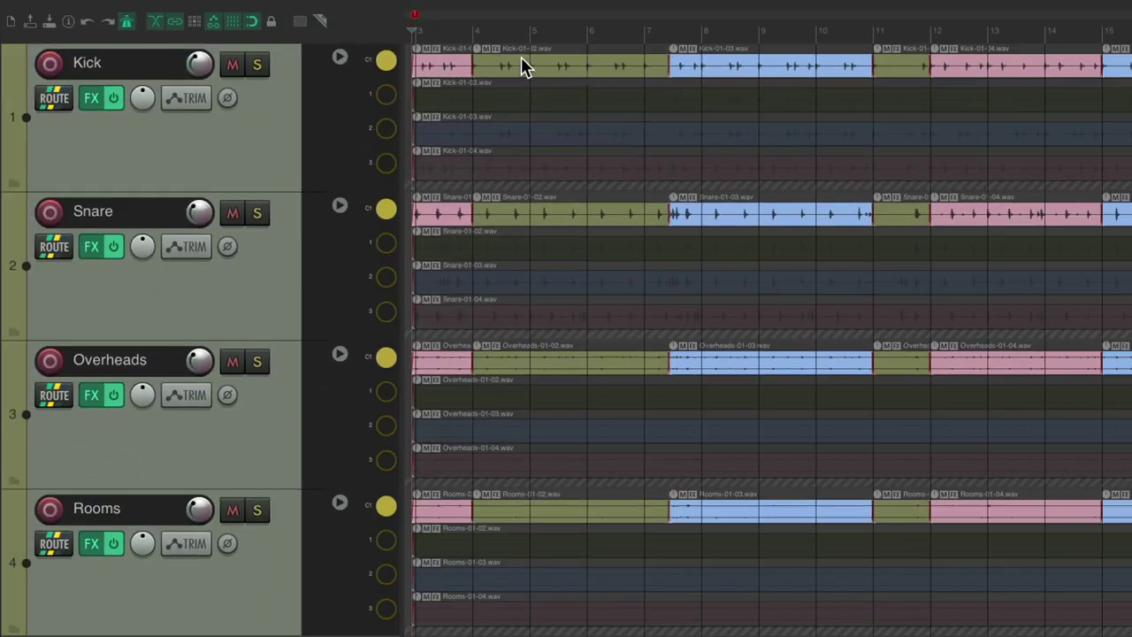
left_click(386, 93)
left_click(386, 129)
left_click(386, 61)
Step: Make comp lane C1 active and scroll through the expanded drum tracks' lanes
left_click(386, 62)
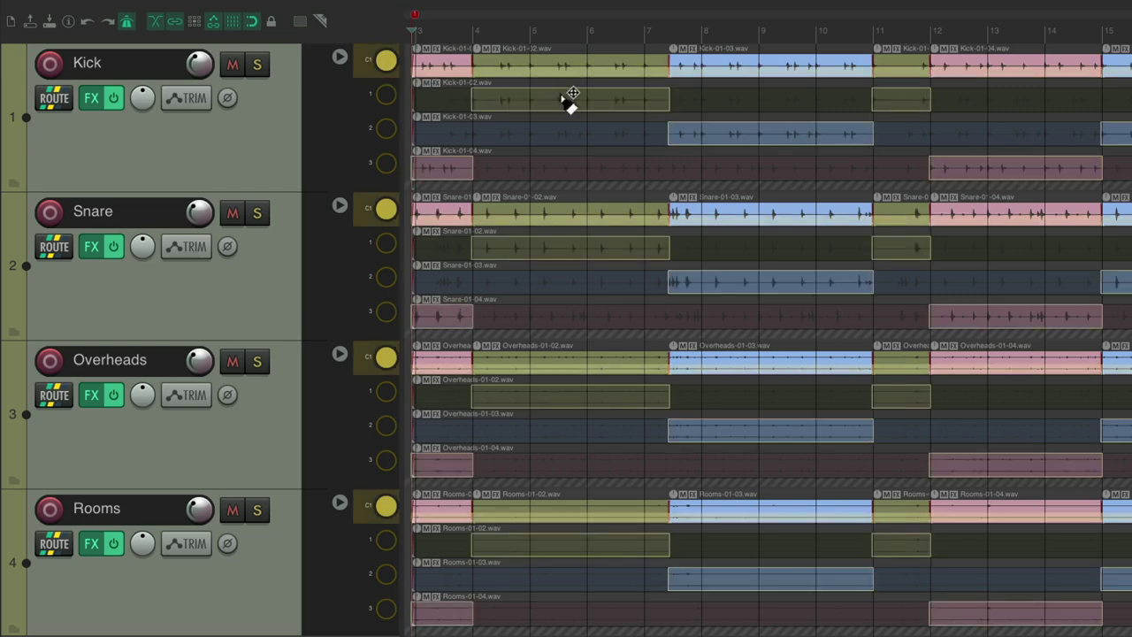
scroll(570, 99, "down", 1)
scroll(570, 99, "down", 1)
scroll(571, 99, "up", 2)
scroll(753, 137, "down", 1)
scroll(754, 137, "up", 2)
scroll(753, 137, "down", 1)
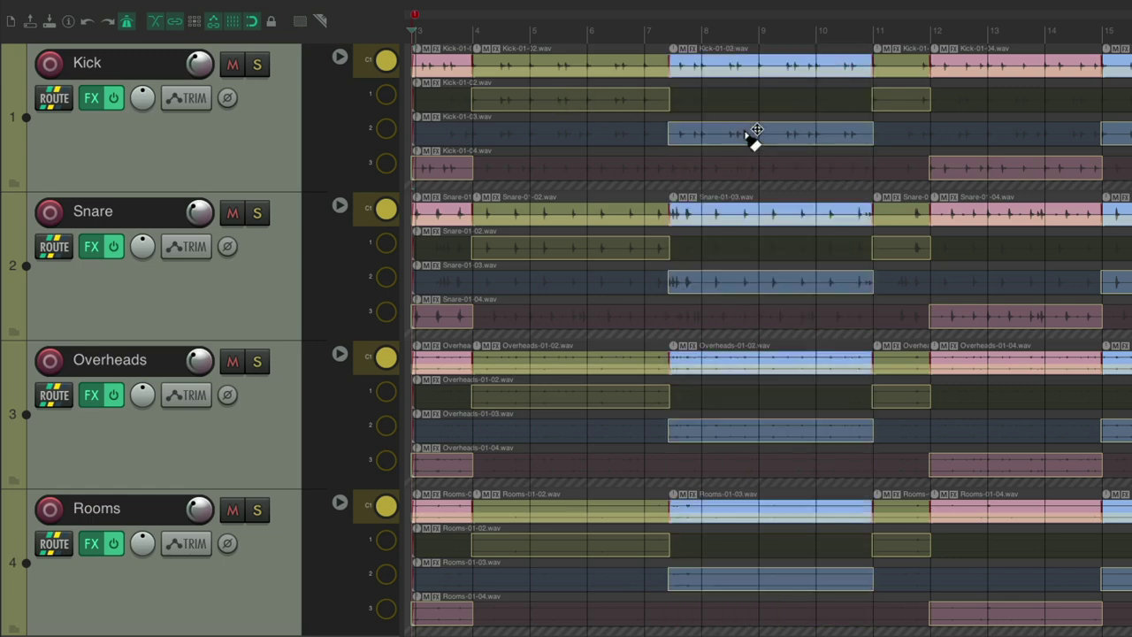
left_click(341, 58)
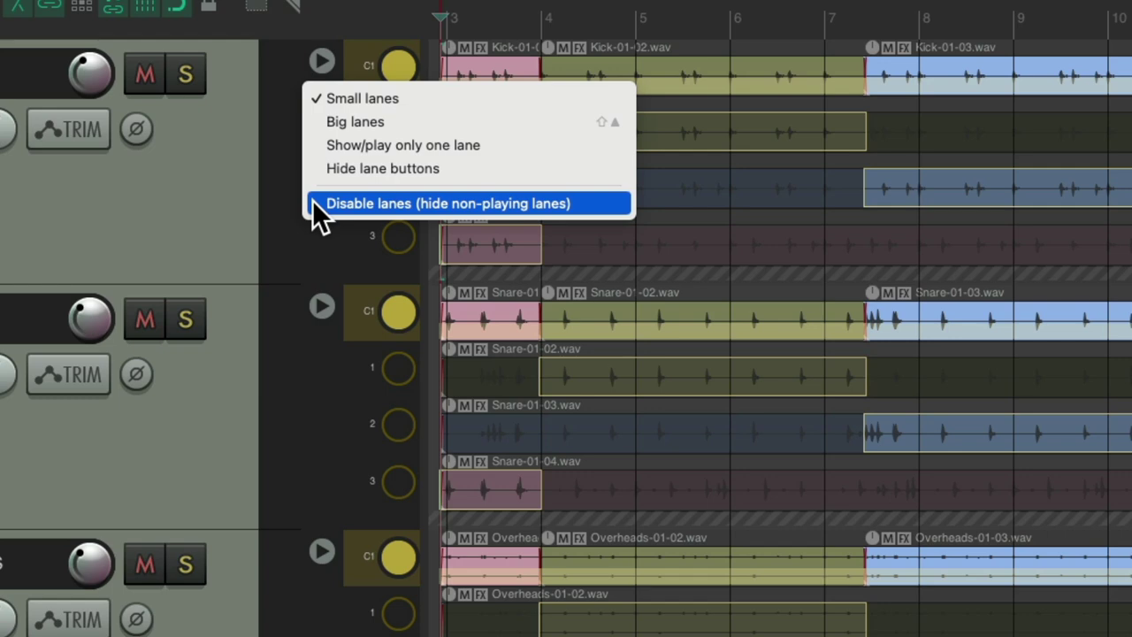
Step: Choose Disable lanes so each drum track shows only its six-section comped items
left_click(591, 205)
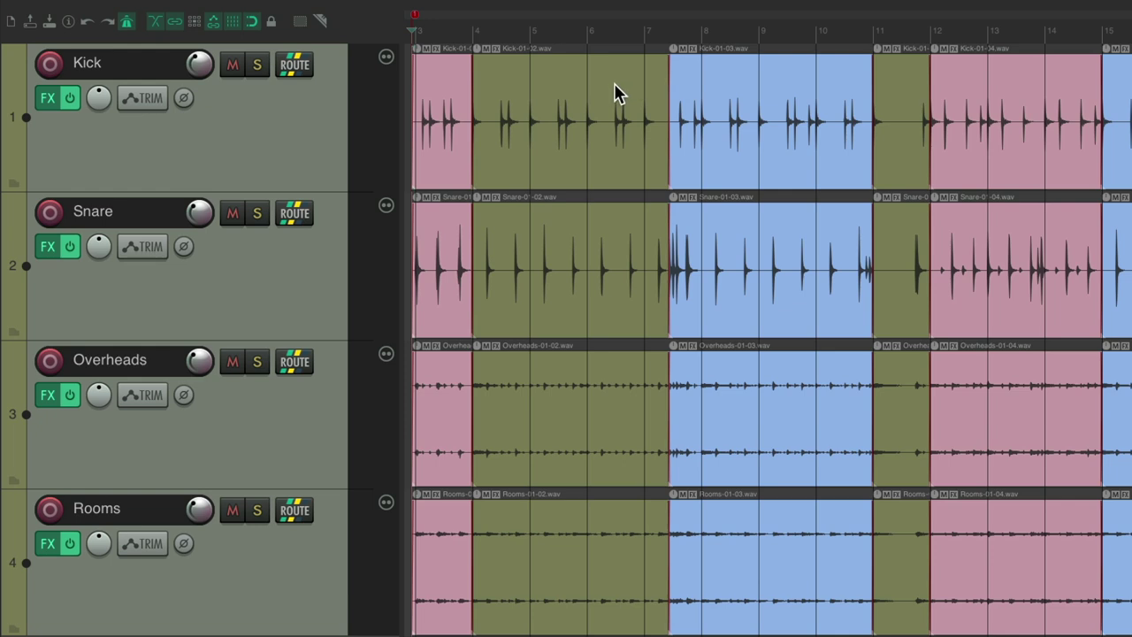
key("space")
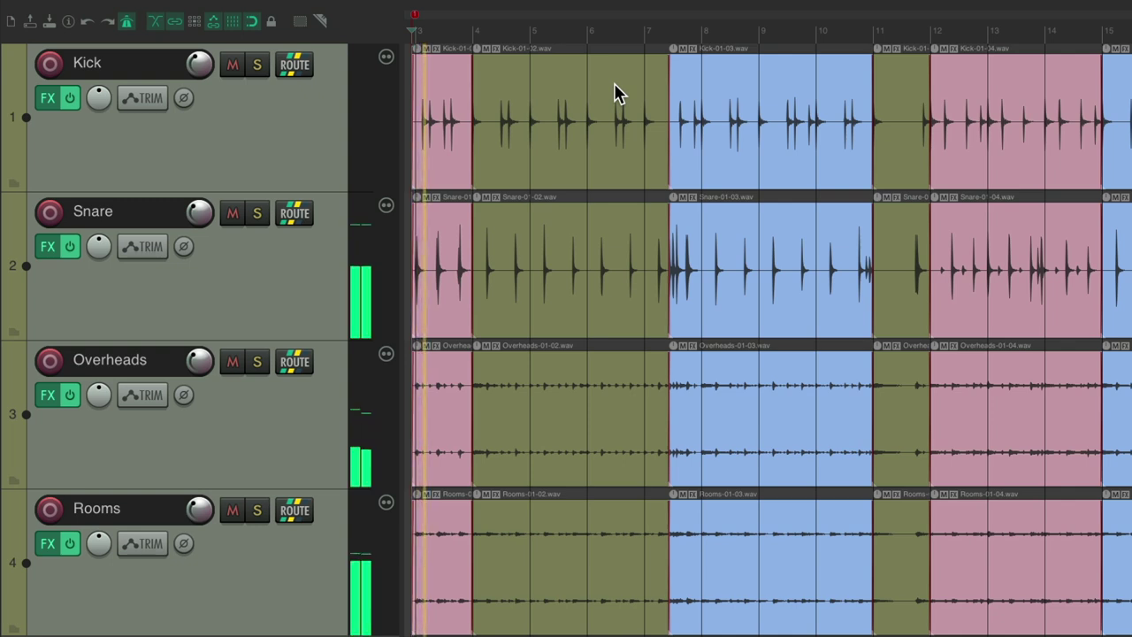